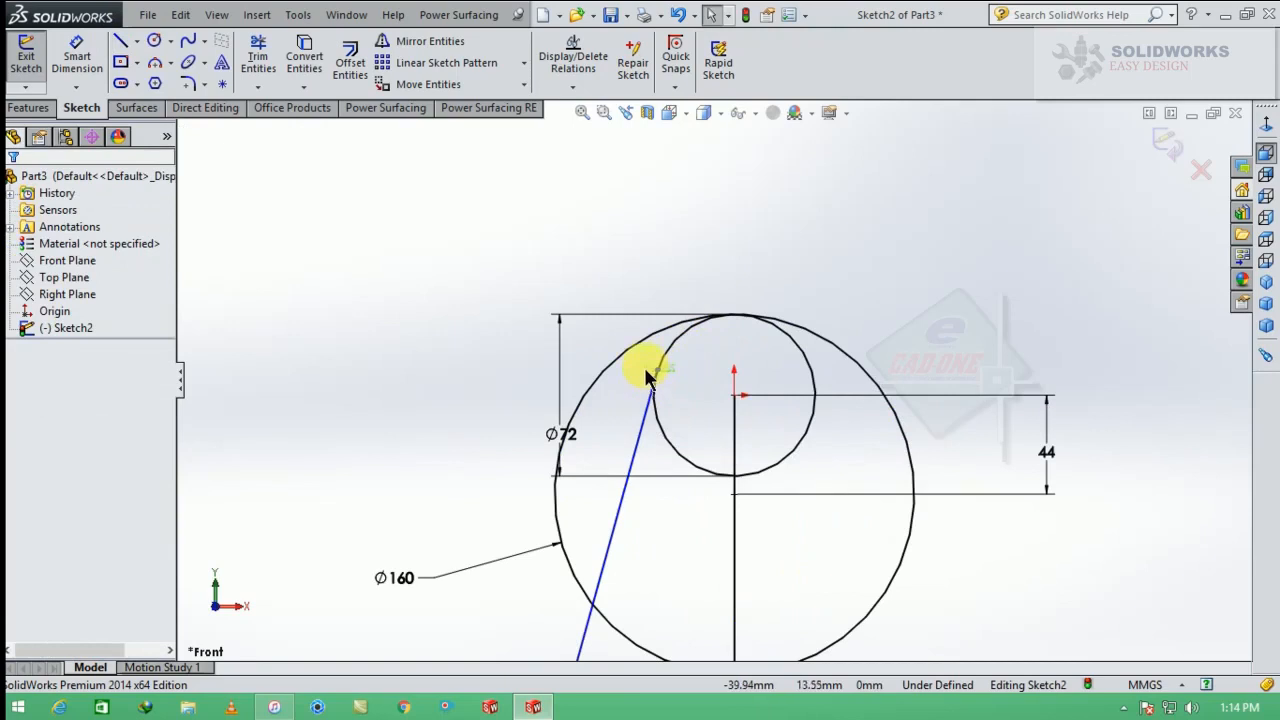
Add a tangent relation between the slanted line and the 72 mm circle.
ctrl+click(647, 378)
click(697, 295)
scroll(700, 380, up, 3)
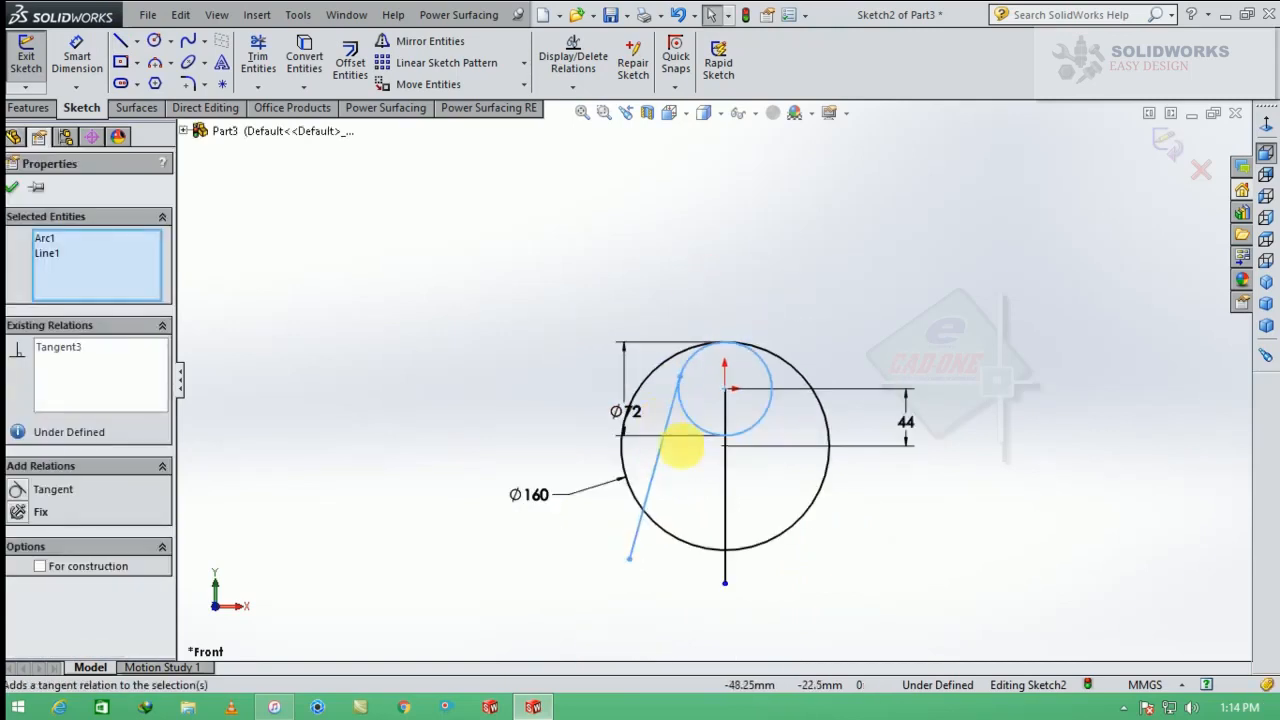
click(681, 448)
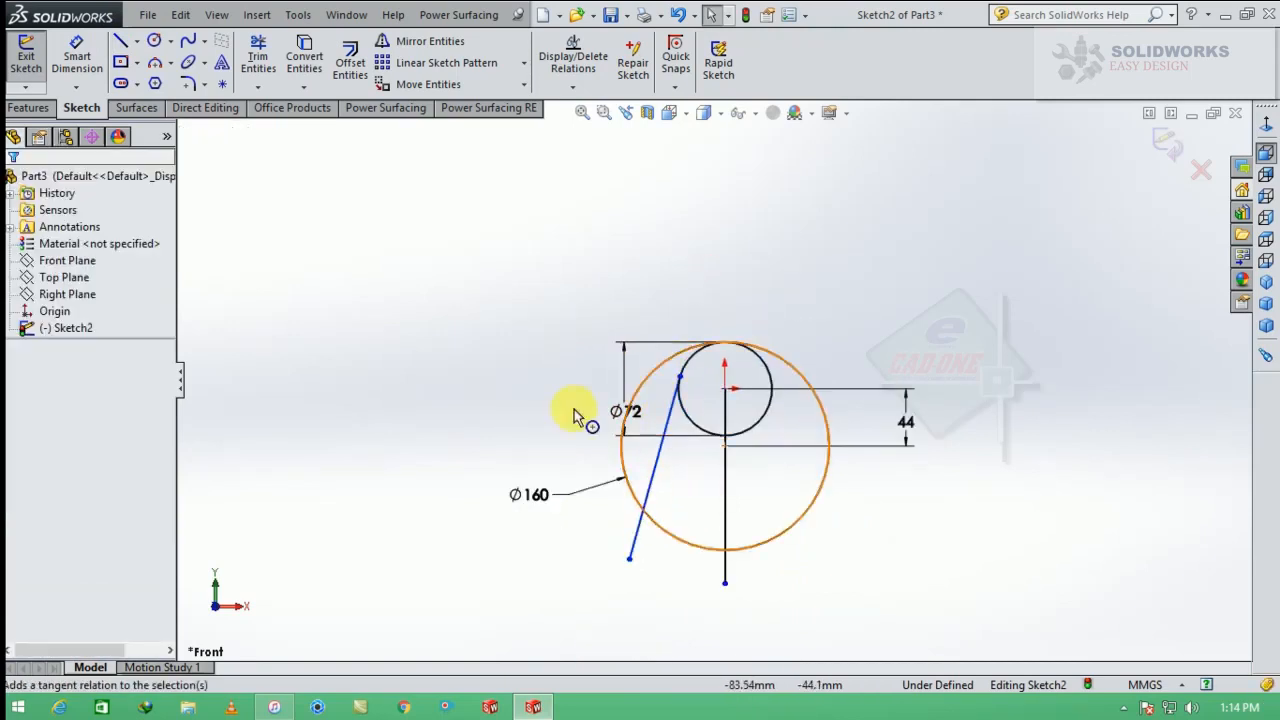
Dimension the angle between the slanted line and the vertical line as 33/2 degrees.
click(80, 60)
click(727, 497)
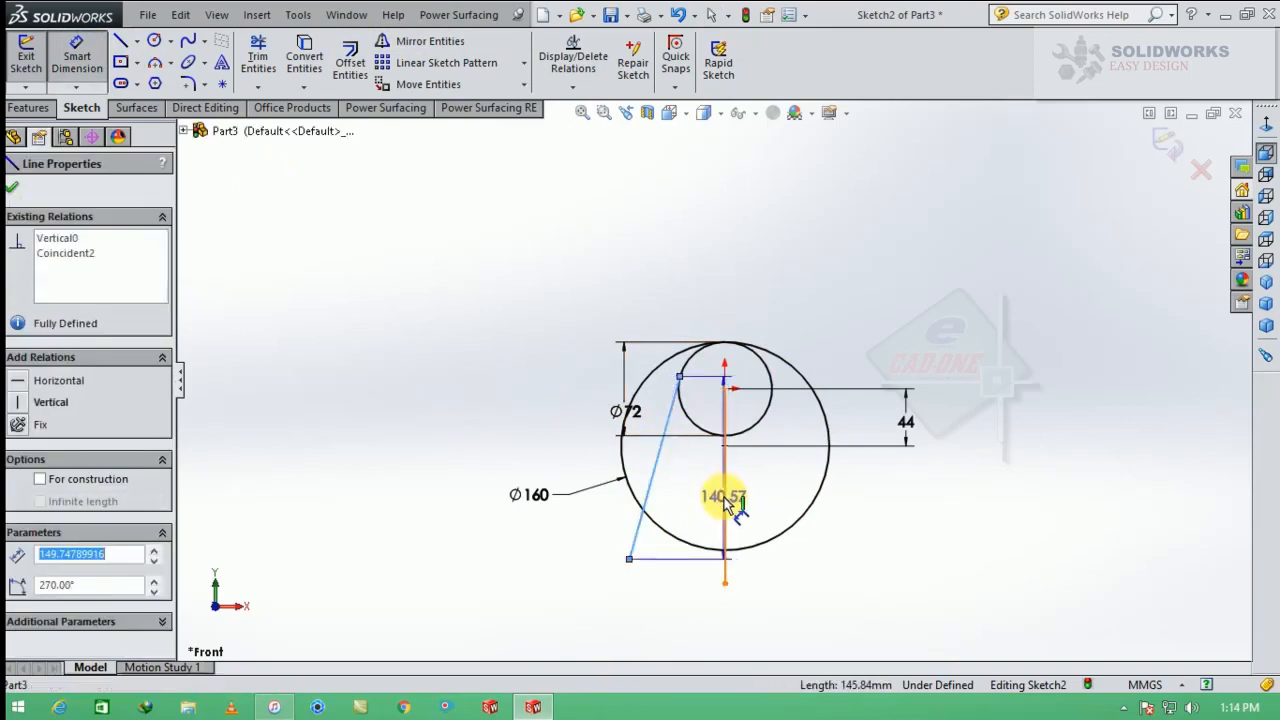
click(645, 520)
click(680, 560)
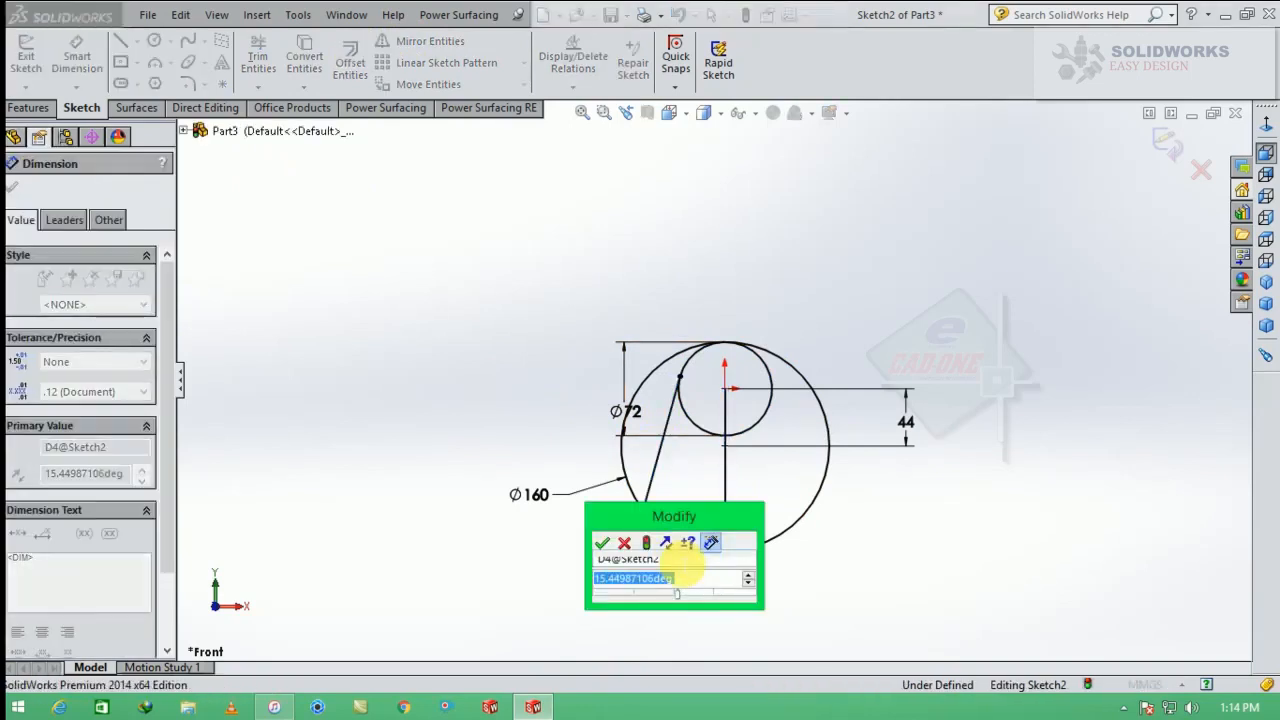
text(30/2)
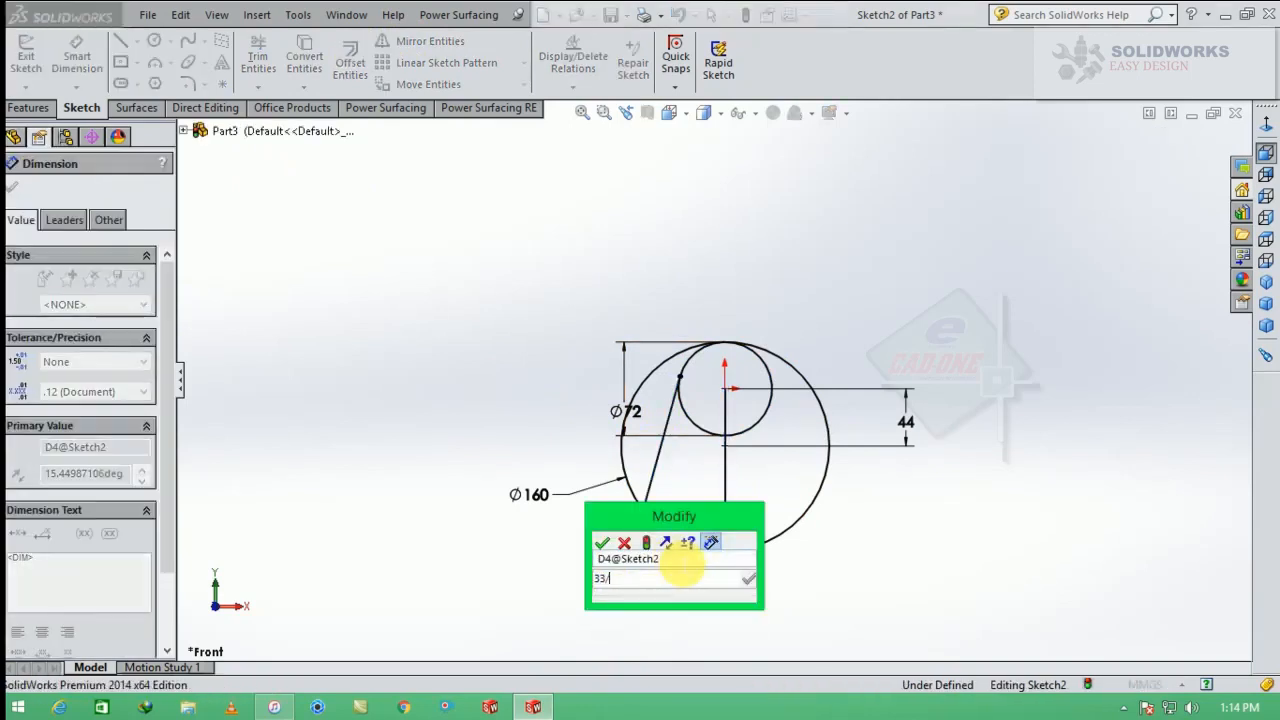
key(Return)
key(Escape)
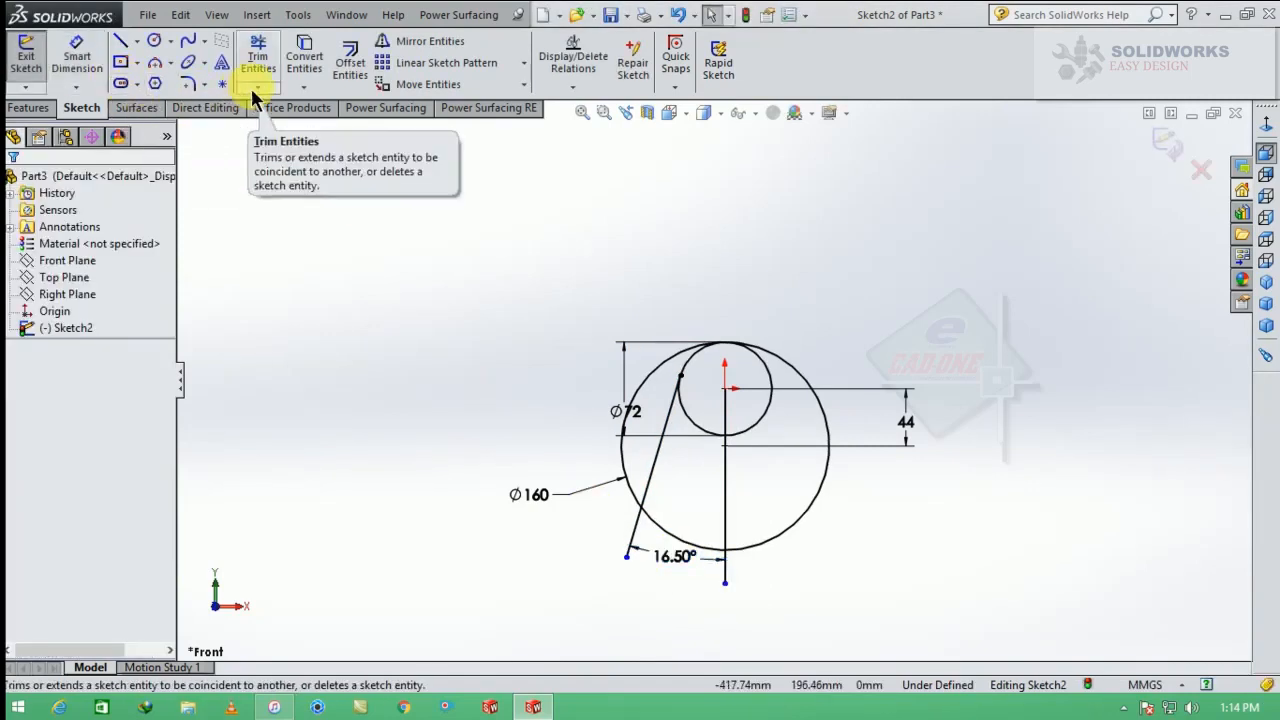
Mirror the slanted line about the vertical line, keeping the original.
click(400, 41)
click(660, 455)
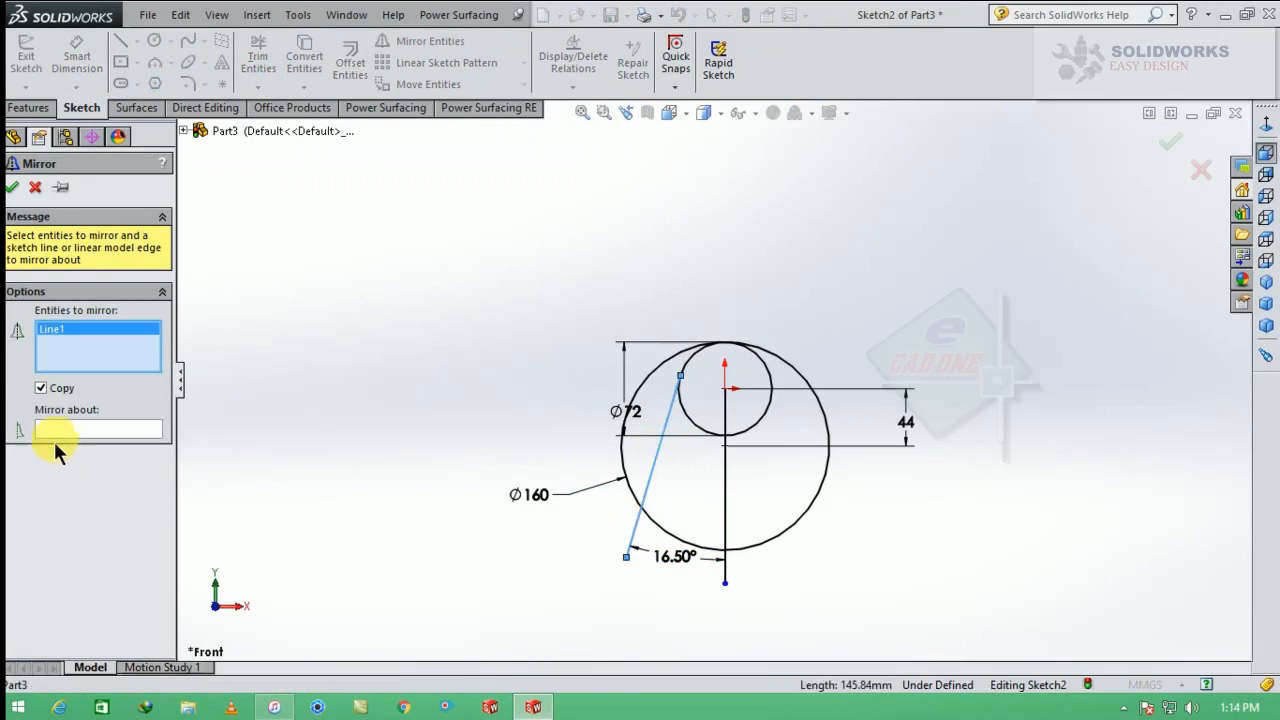
click(158, 429)
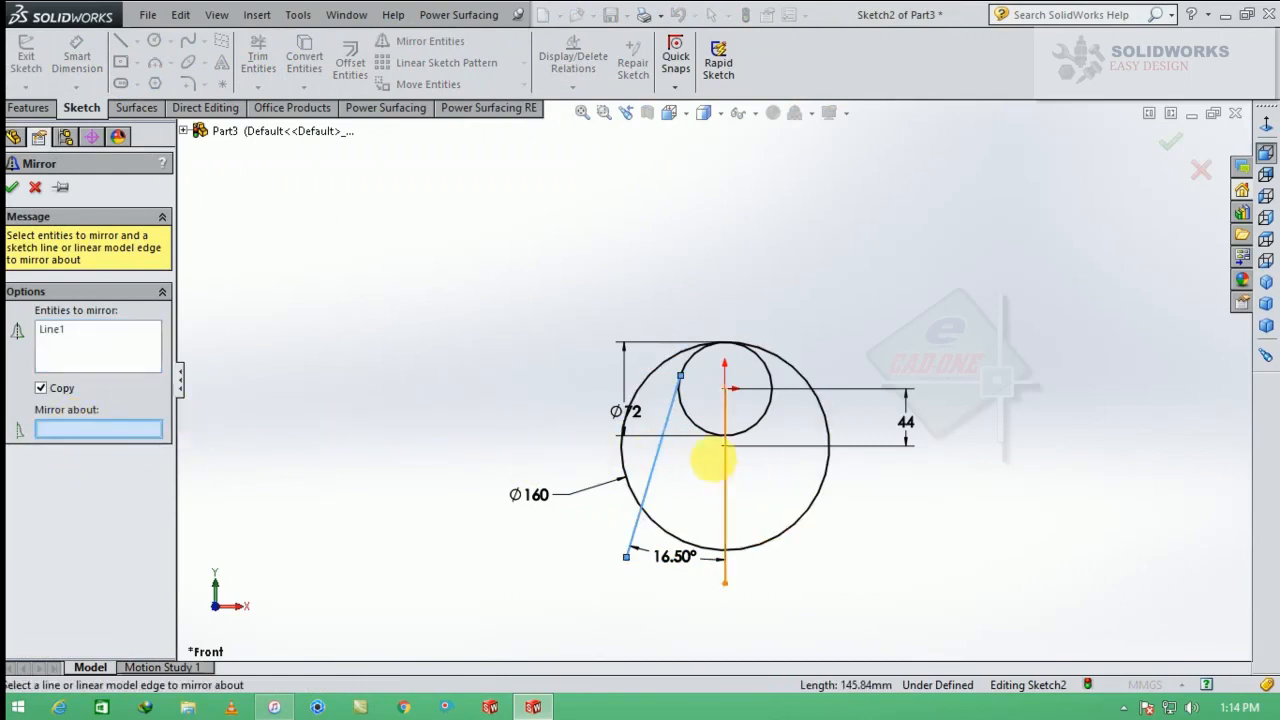
click(726, 466)
click(12, 189)
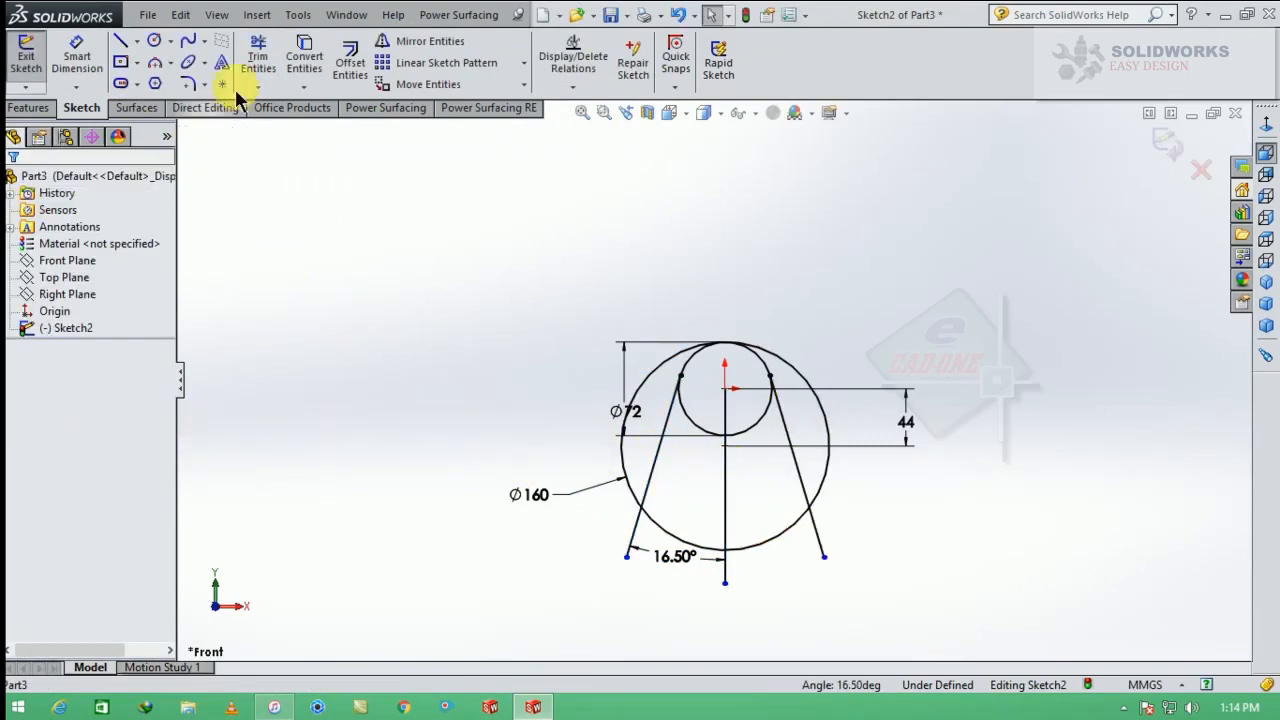
Power trim the vertical line, the slanted lines' lower ends and the unneeded circle arcs, leaving one closed tapered outline.
click(258, 56)
mouse_move(623, 510)
mouse_down()
mouse_move(723, 571)
mouse_move(835, 543)
mouse_up()
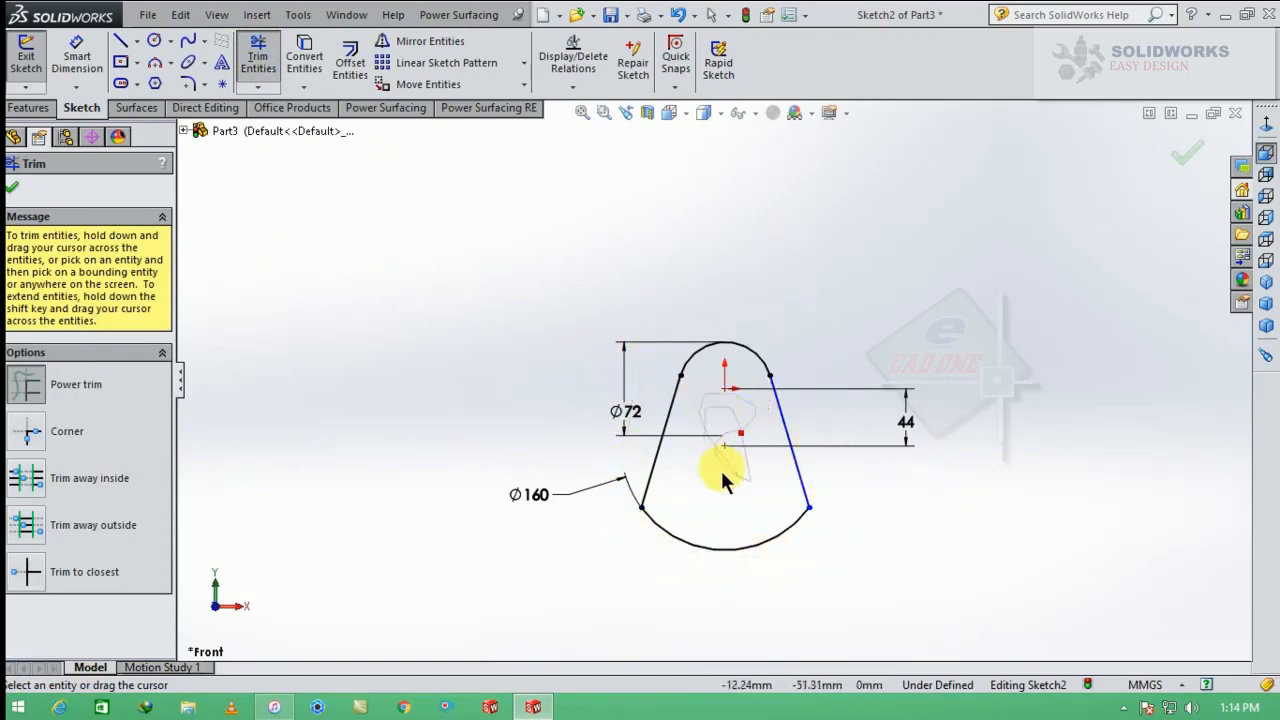
click(12, 188)
Extrude the tapered outline 15.5 mm as a blind boss from the sketch plane.
click(32, 108)
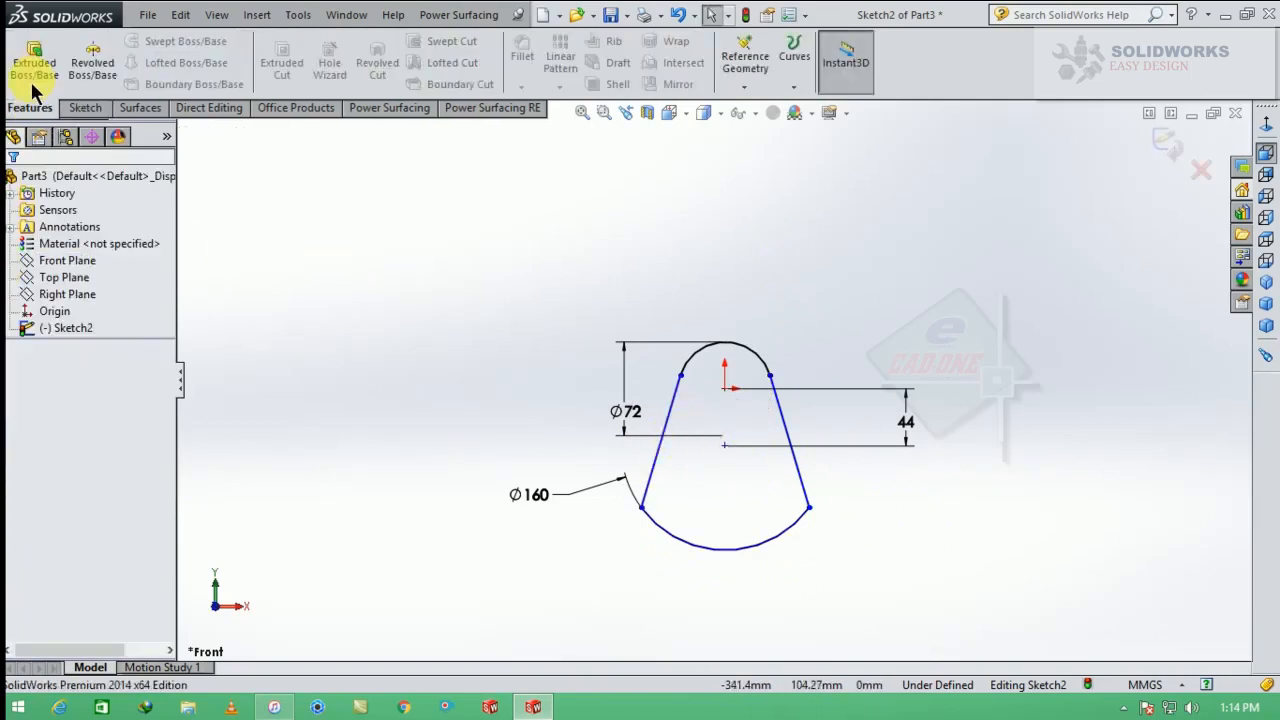
click(33, 68)
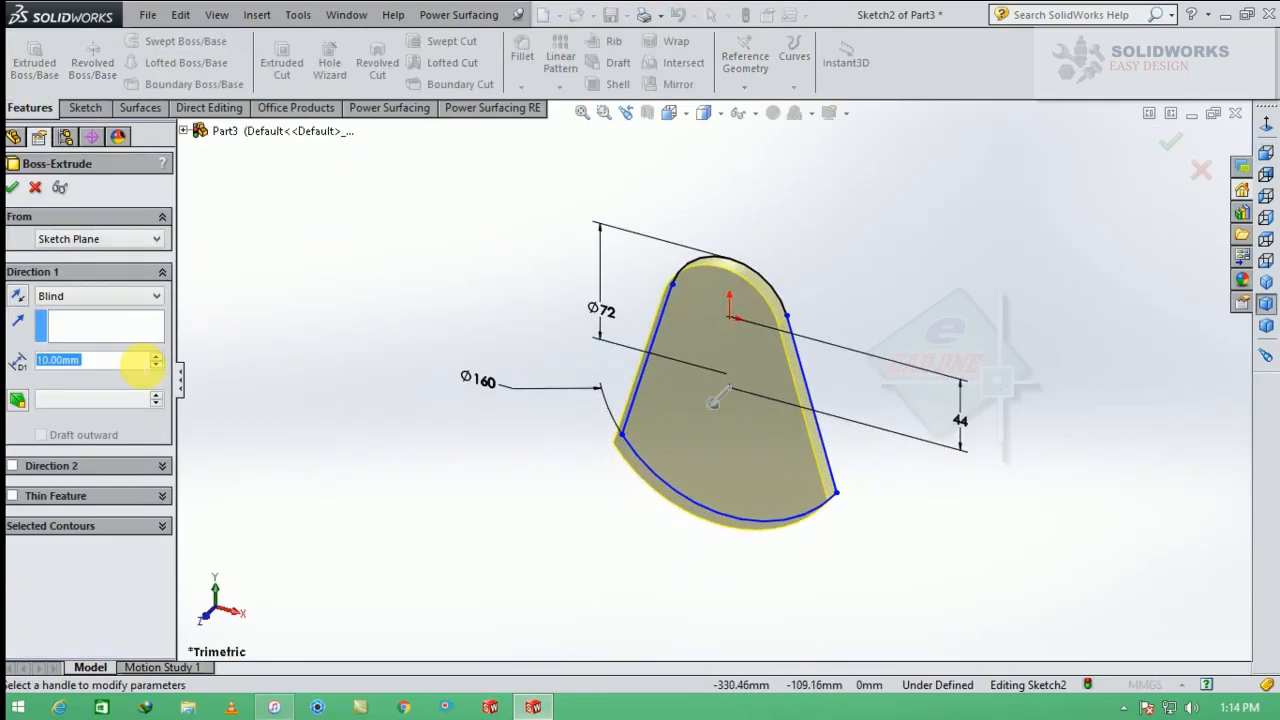
text(15.5)
key(Return)
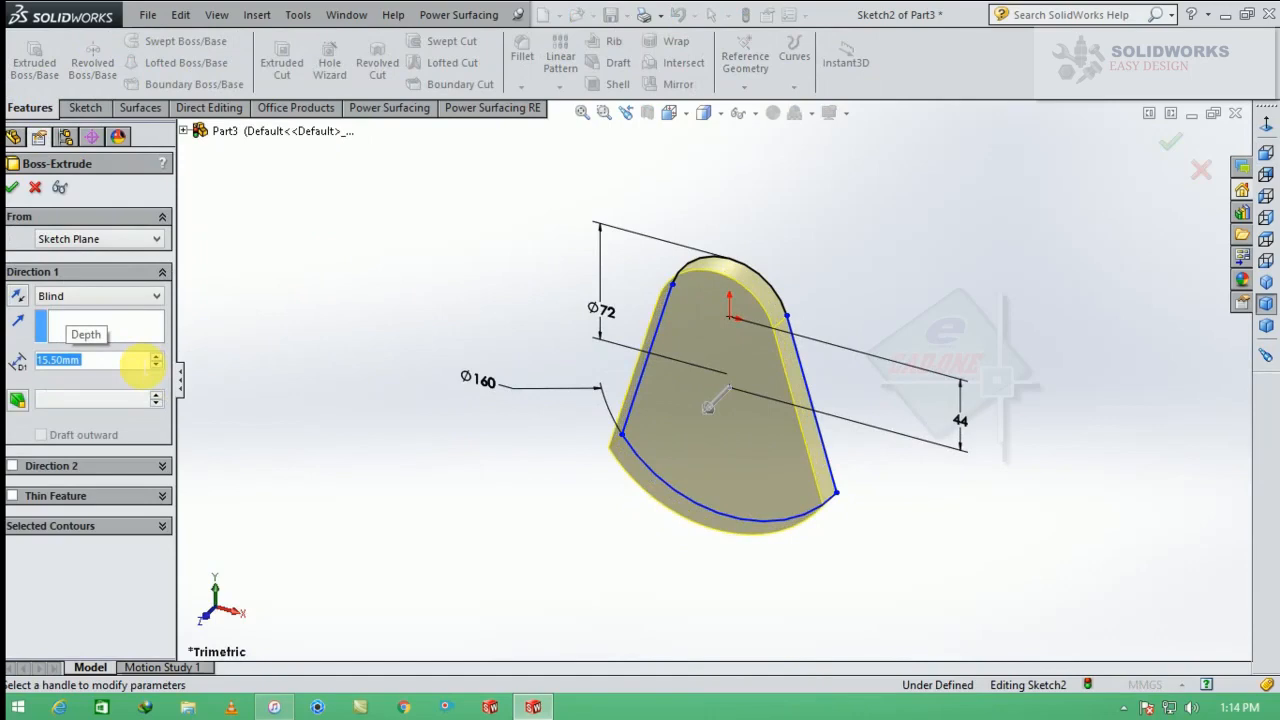
click(14, 189)
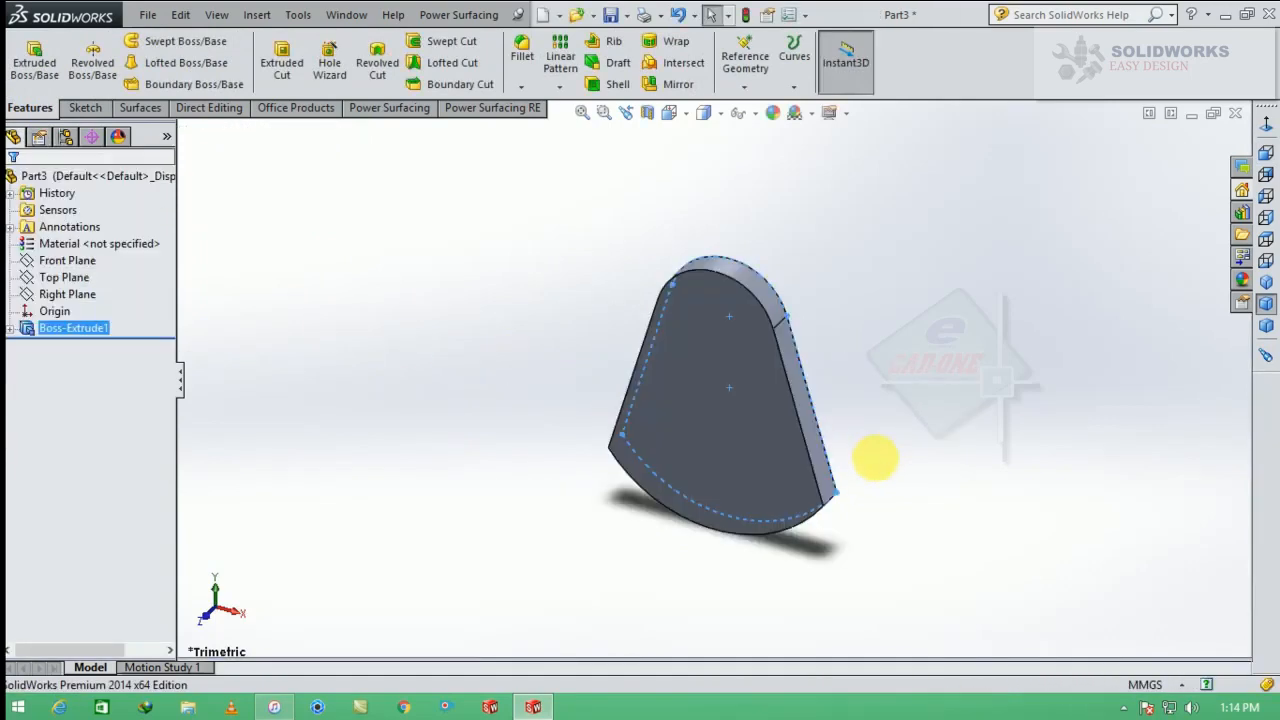
Start a sketch on the plate's back face and change the scene to a plain white background.
mouse_move(876, 453)
middle_down()
mouse_move(808, 386)
mouse_move(707, 340)
middle_up()
click(707, 340)
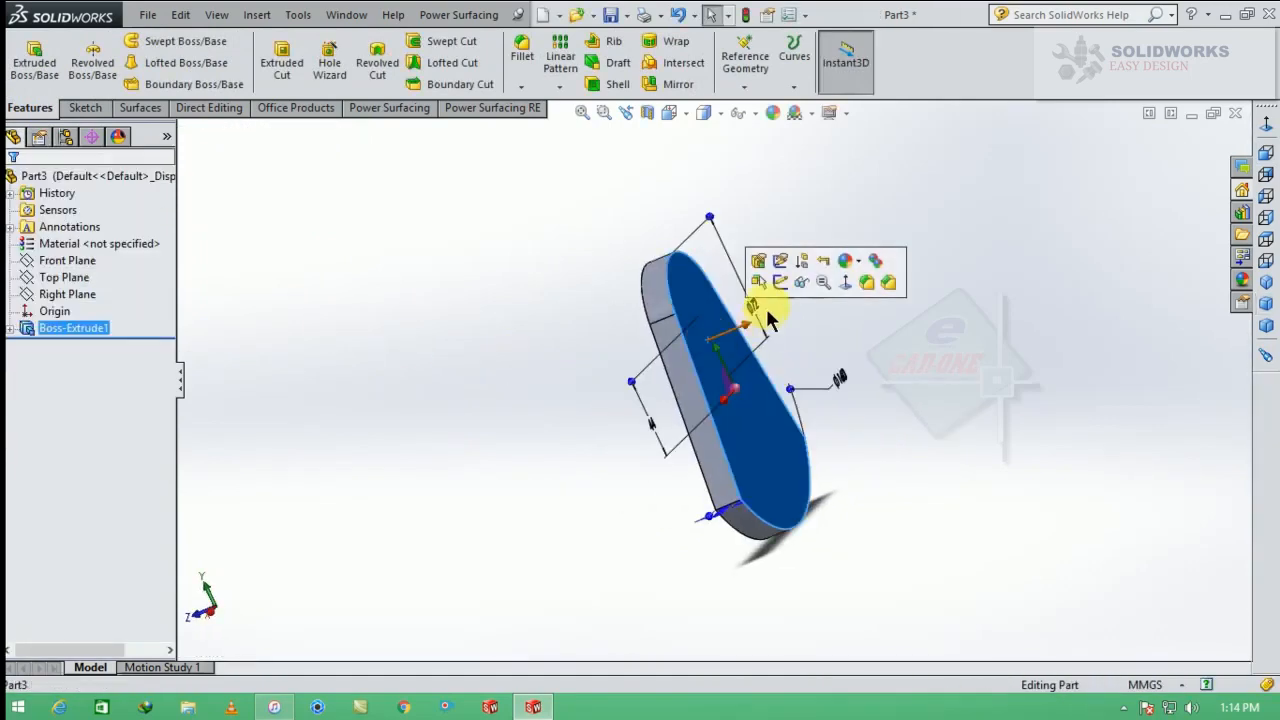
click(848, 263)
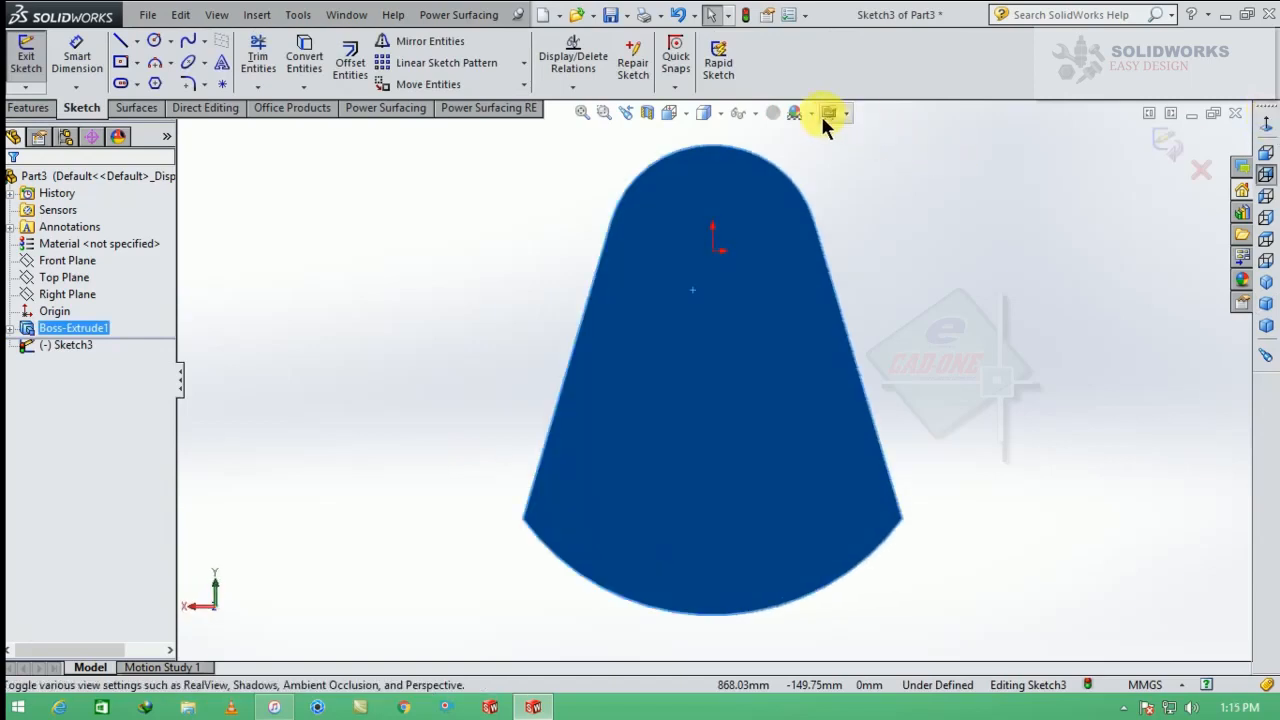
click(810, 113)
click(854, 66)
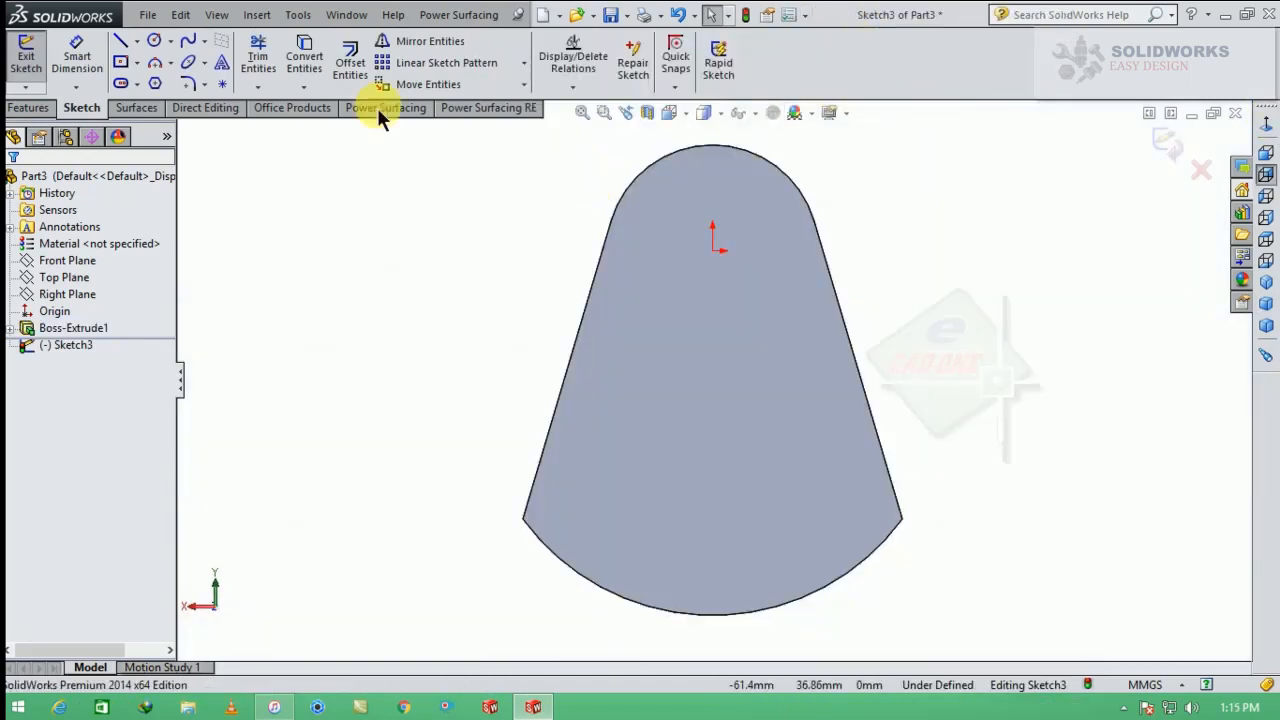
Sketch a circle centred at the origin on the back face and set its diameter to 64 mm.
click(712, 250)
click(757, 305)
click(76, 55)
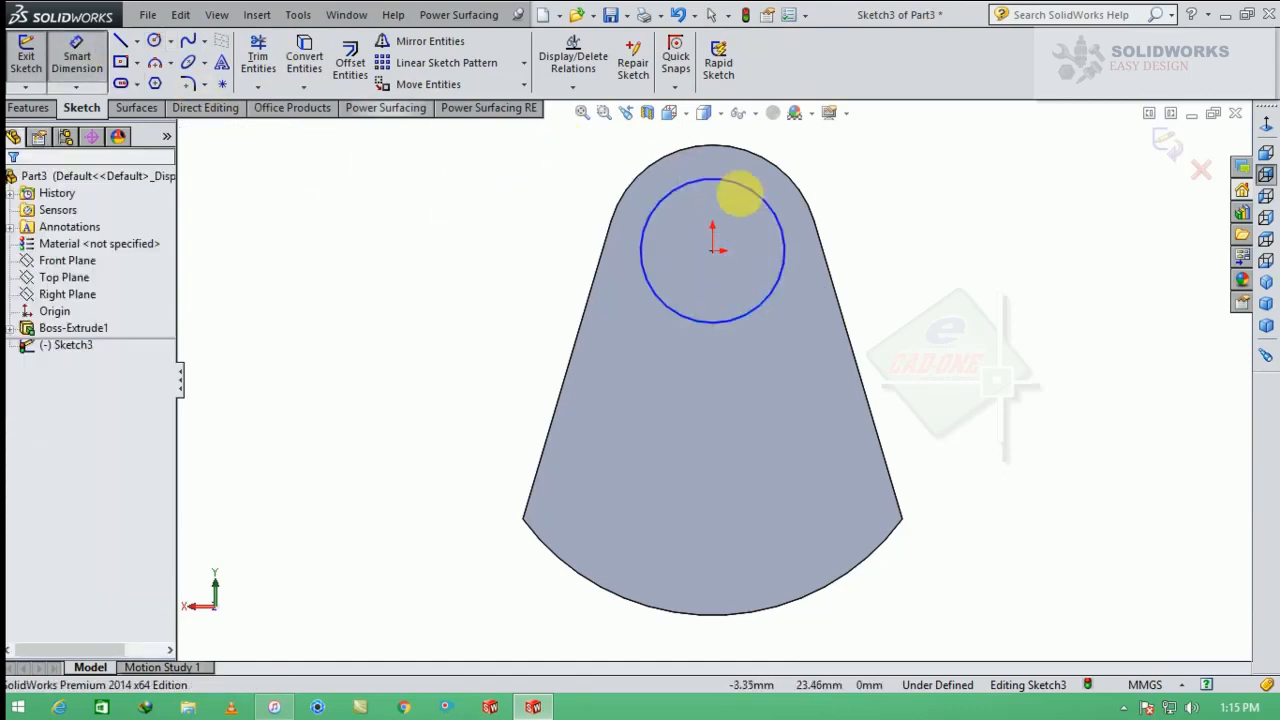
click(779, 233)
click(917, 258)
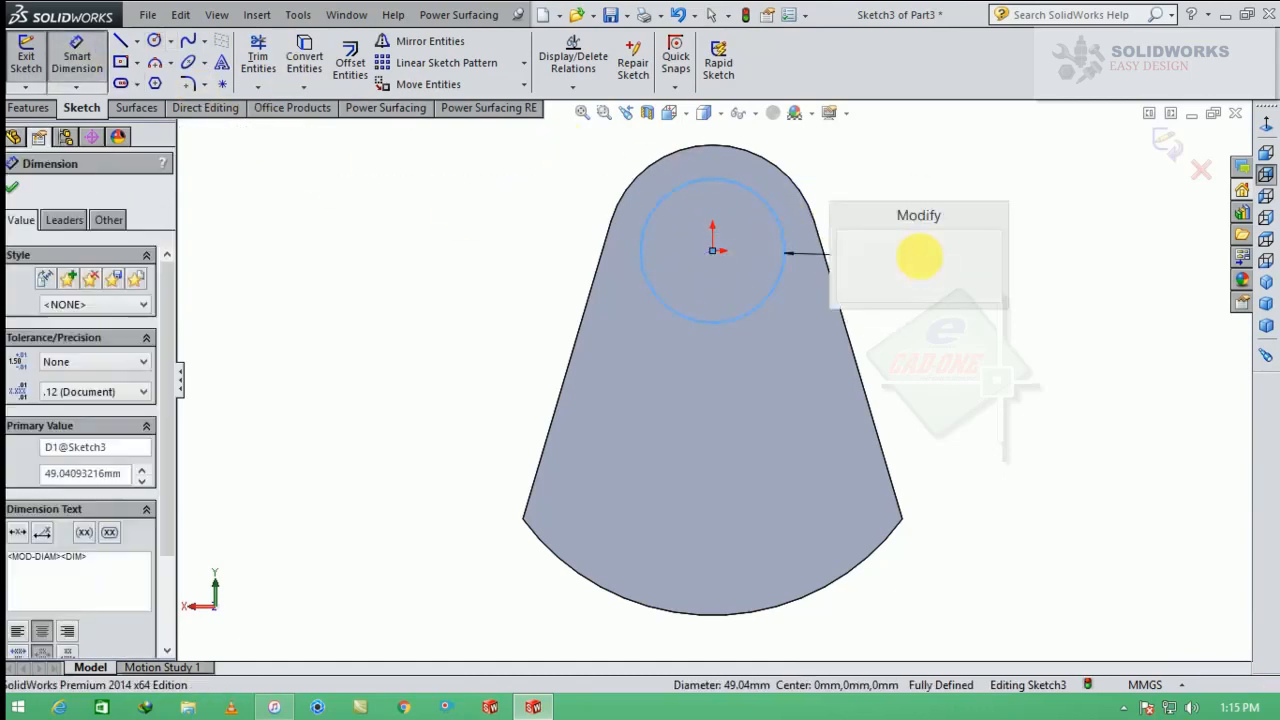
text(64)
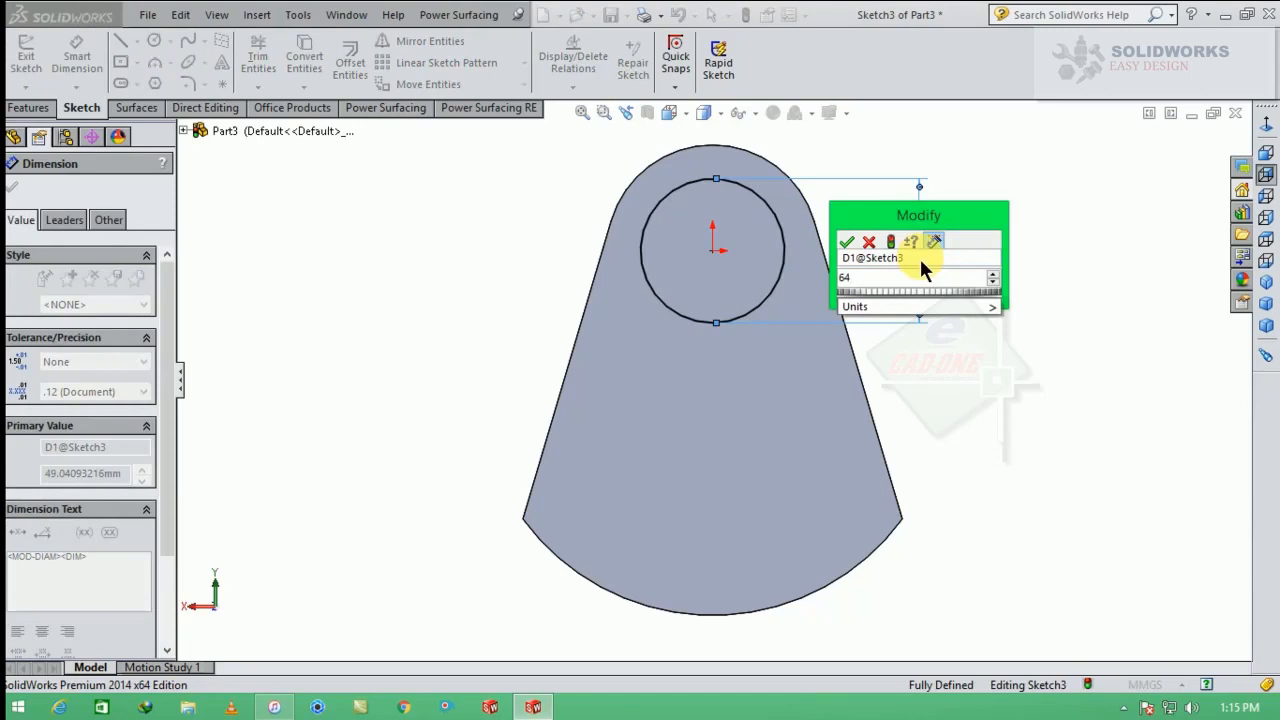
key(Return)
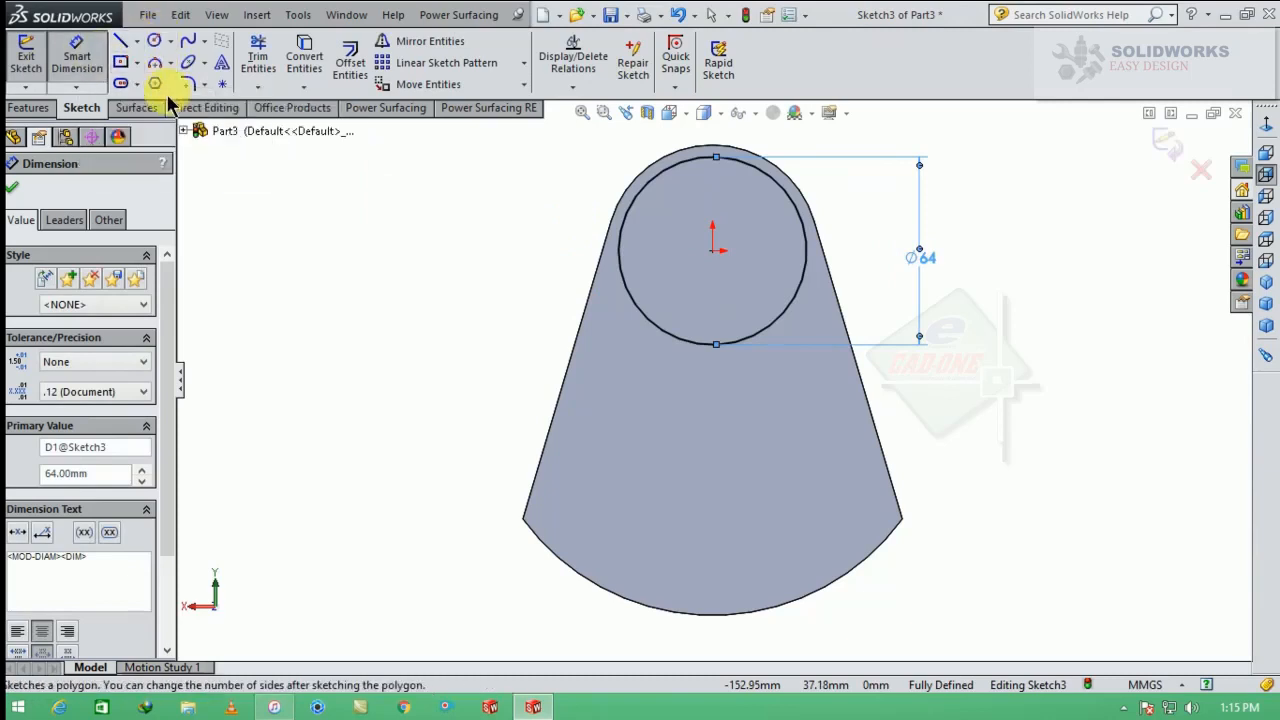
Extrude the back face's circle 22.5 mm away from the plate, merged with the body.
click(28, 107)
click(33, 60)
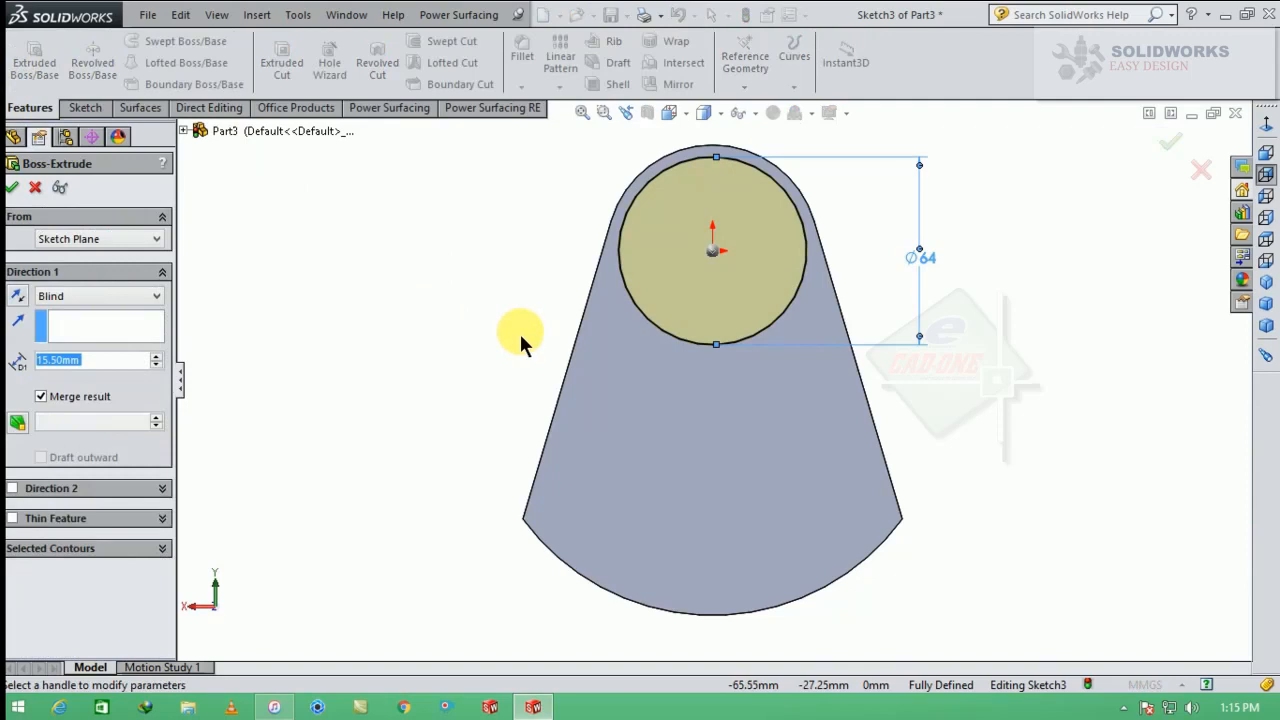
click(1264, 287)
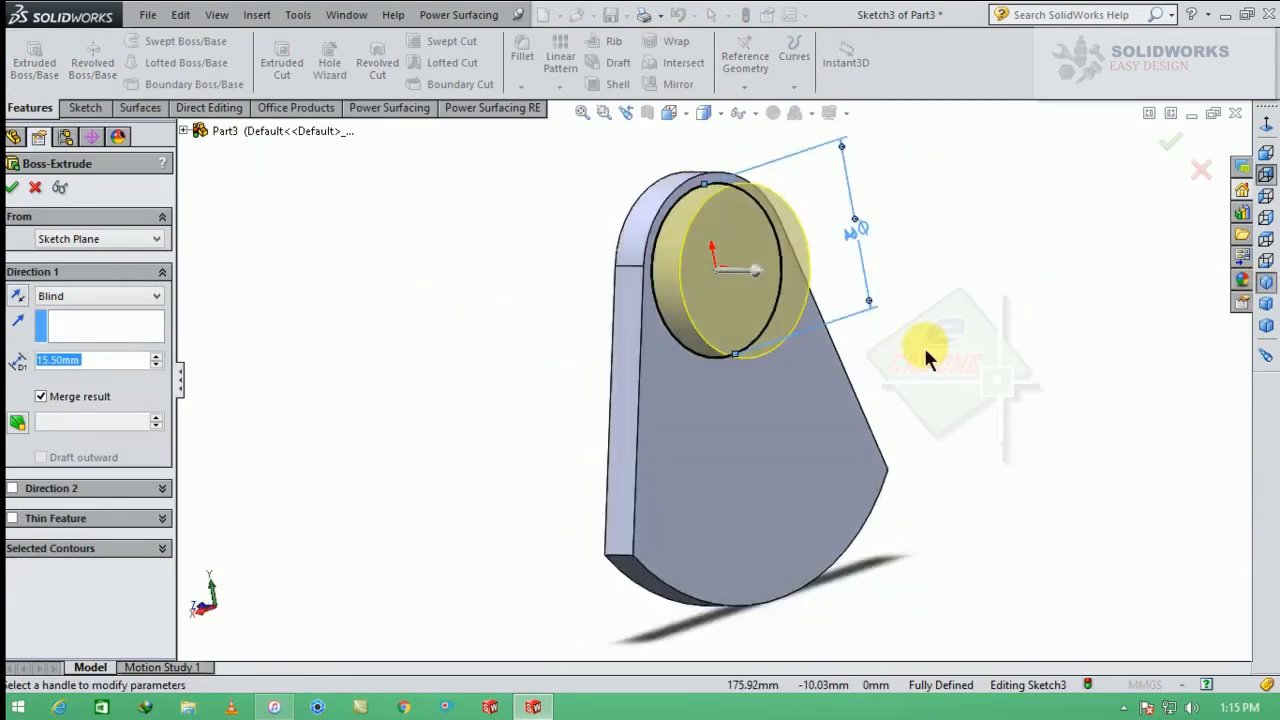
middle_drag(797, 346, 782, 400)
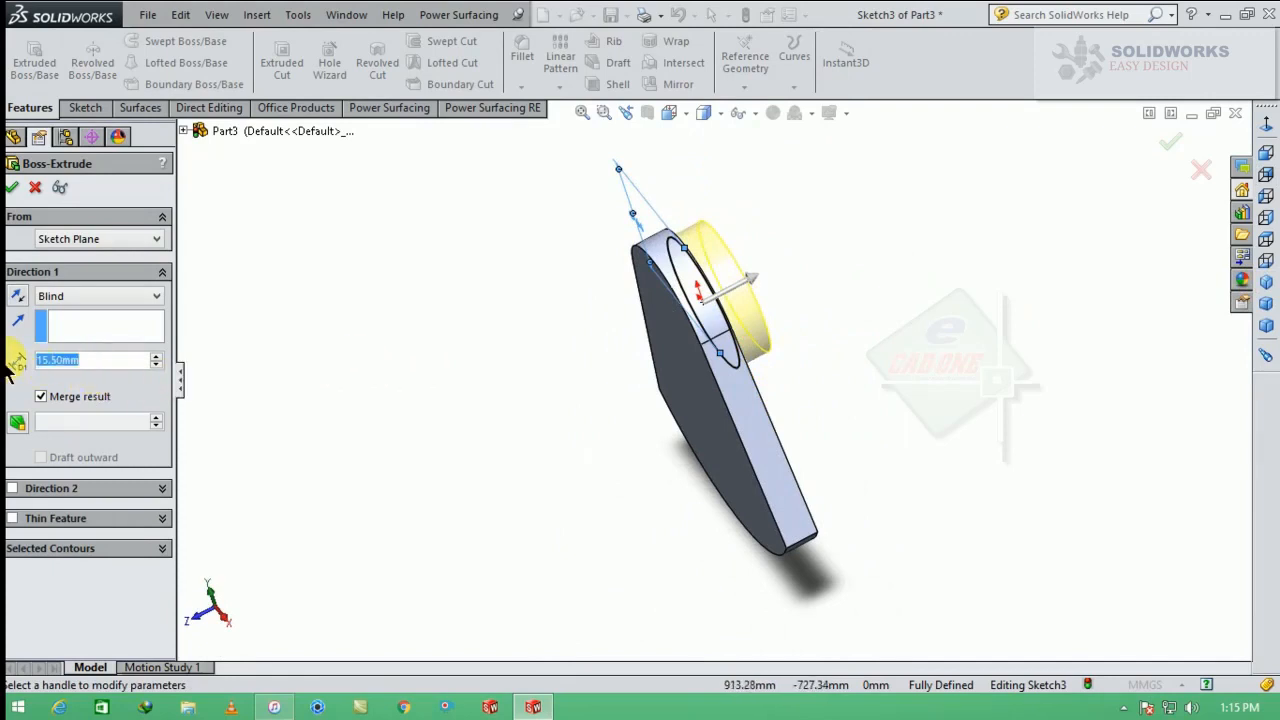
text(22.5)
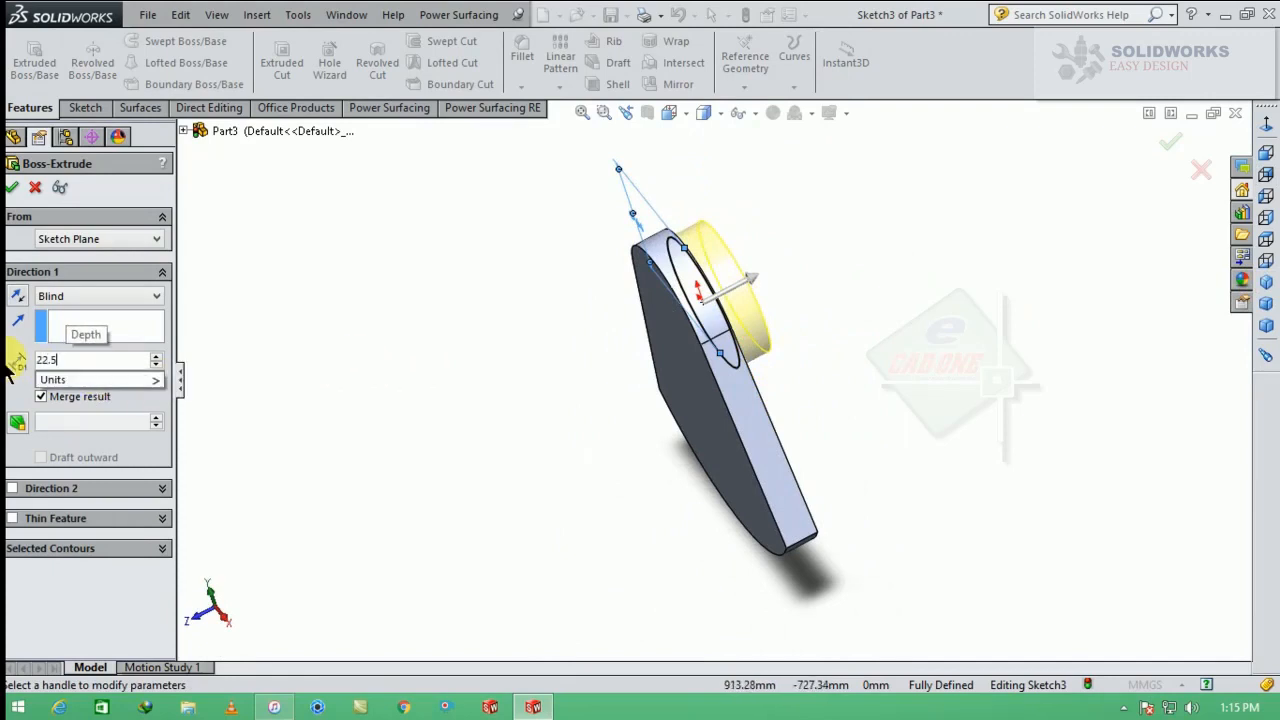
key(Return)
click(12, 187)
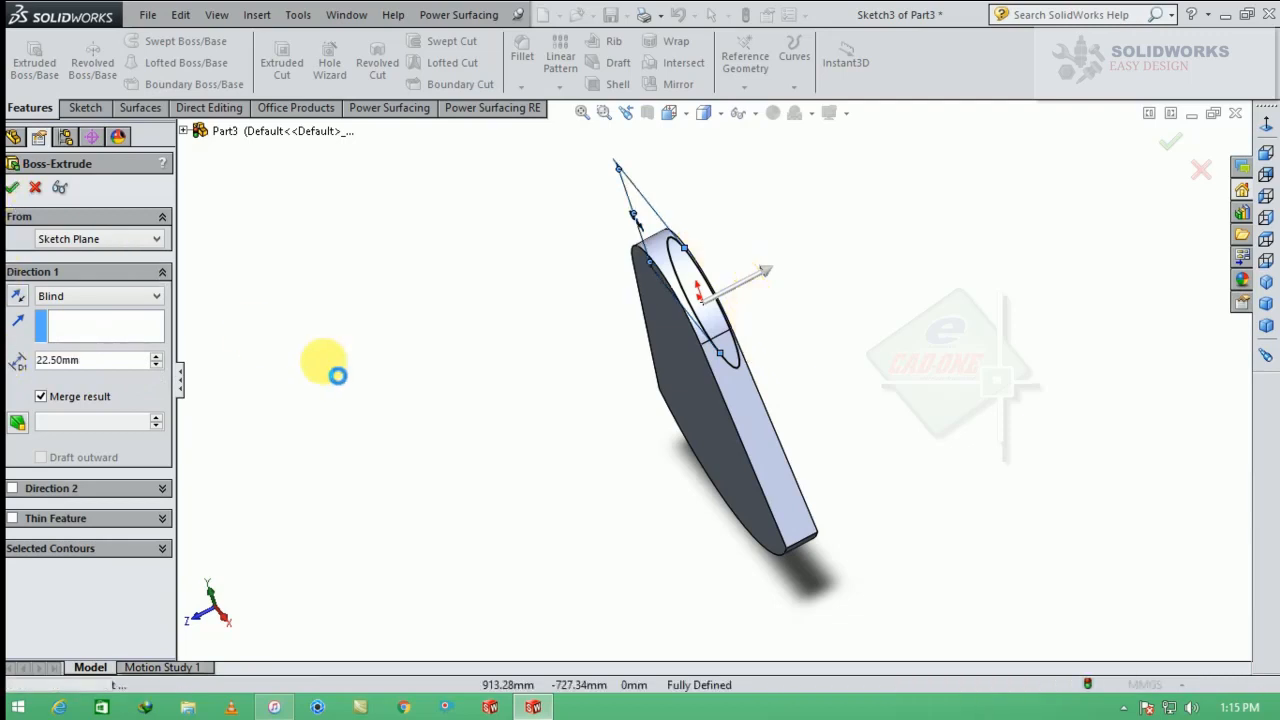
Start a sketch on the plate's front face and view it straight on.
mouse_move(512, 388)
middle_down()
mouse_move(528, 302)
mouse_move(694, 439)
middle_up()
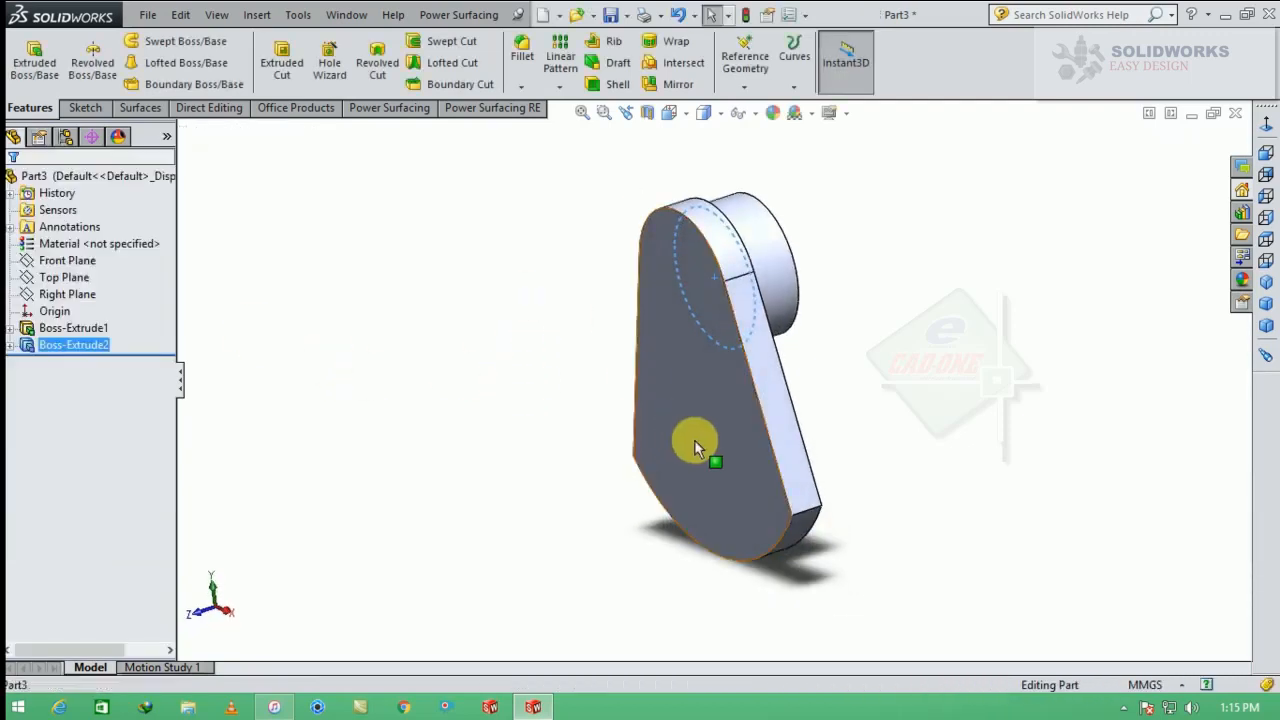
click(694, 439)
click(777, 394)
click(1271, 140)
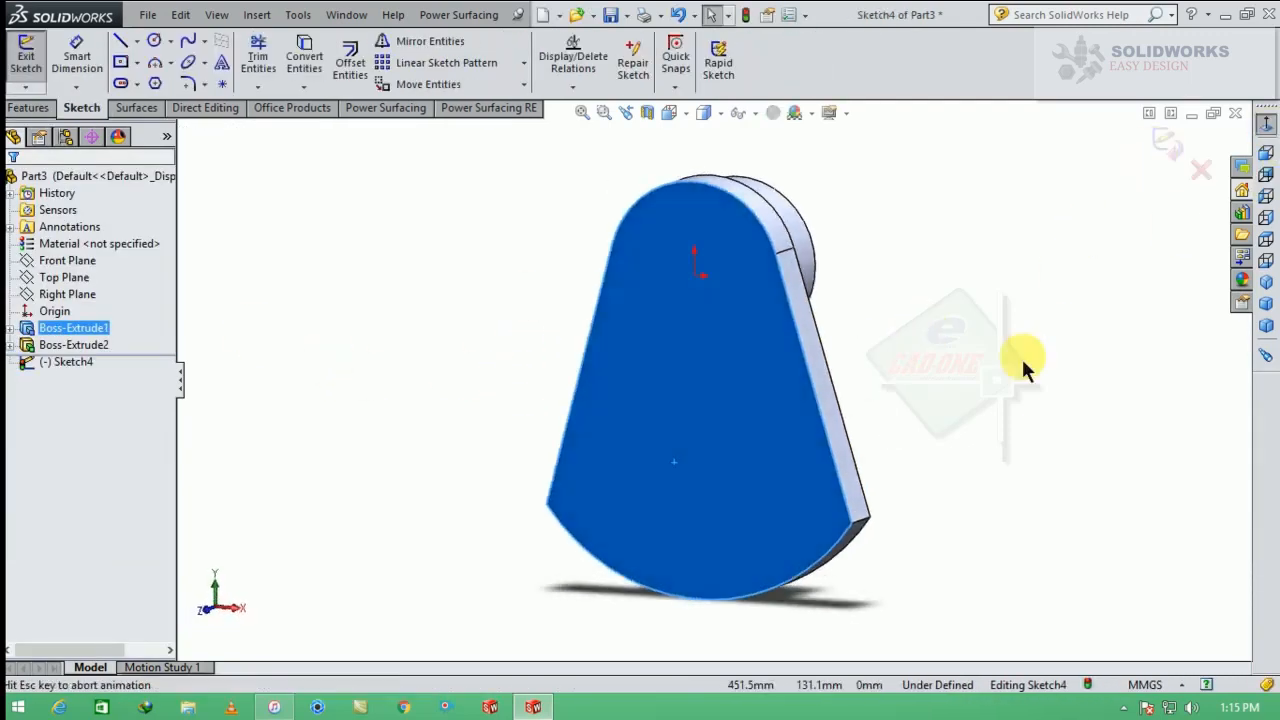
Sketch a circle at the lower arc's centre, 44 mm below the origin, and set its diameter to 64 mm.
click(153, 40)
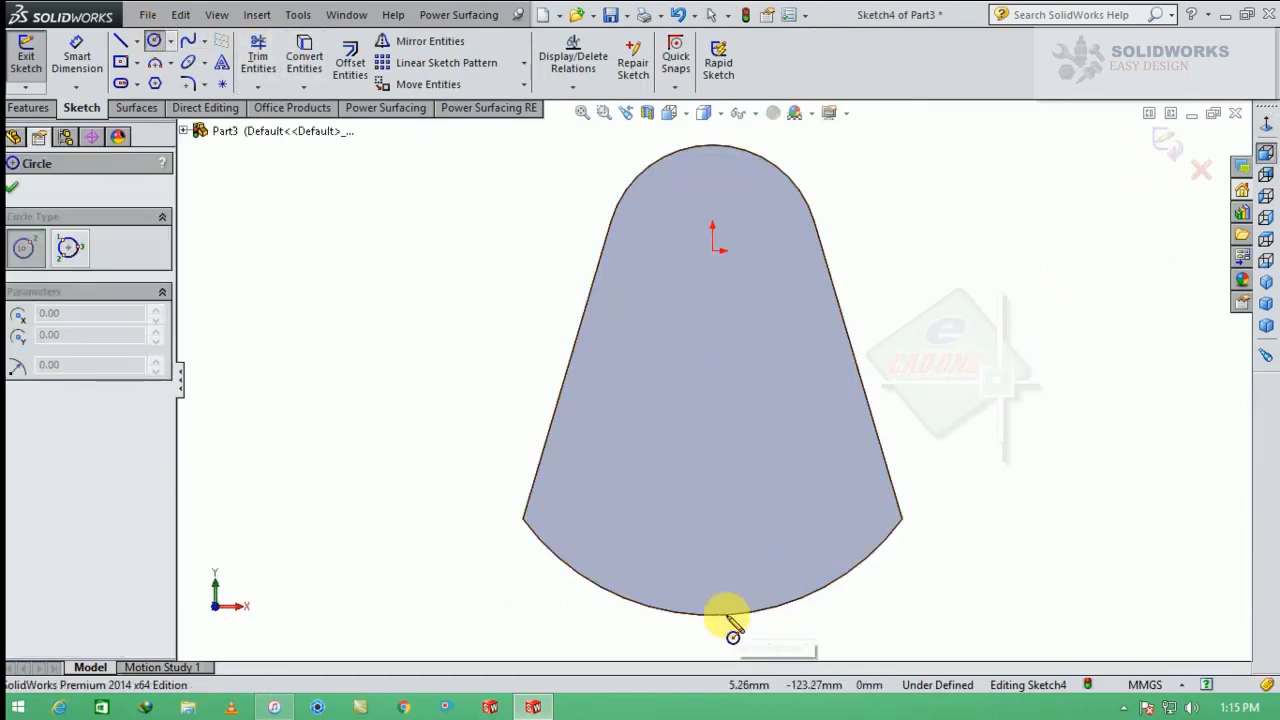
click(712, 381)
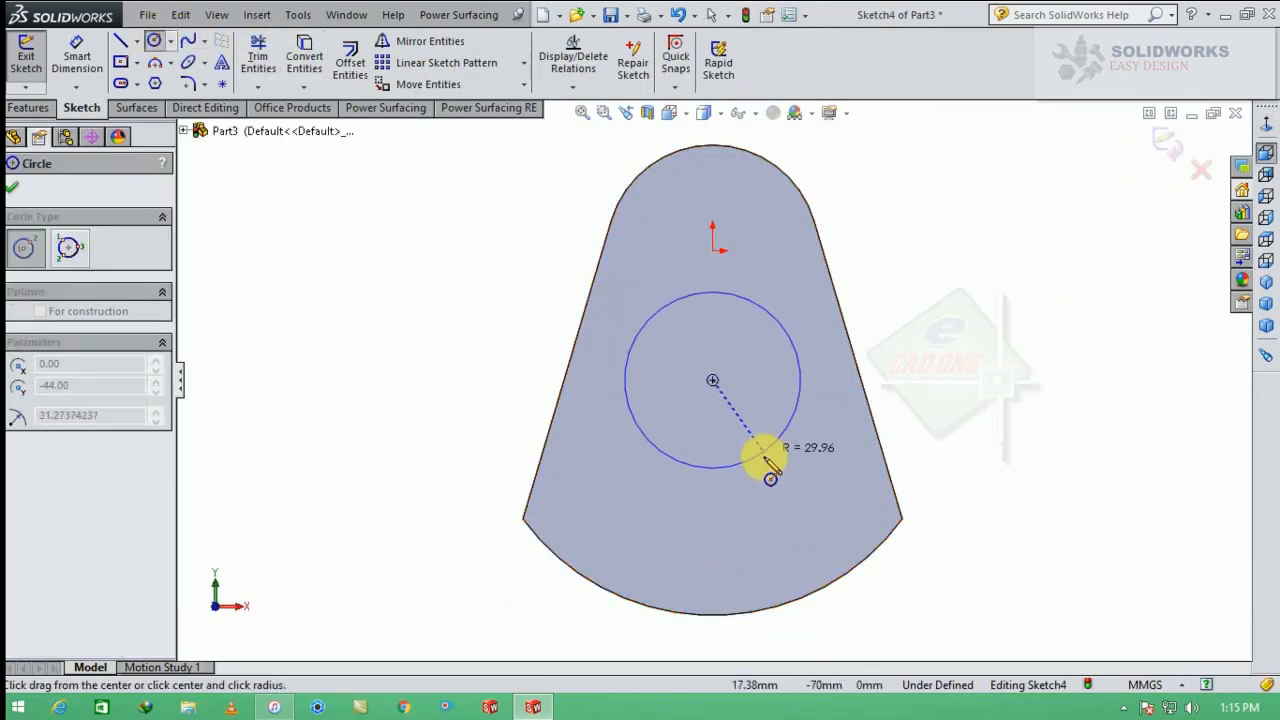
click(757, 457)
click(77, 57)
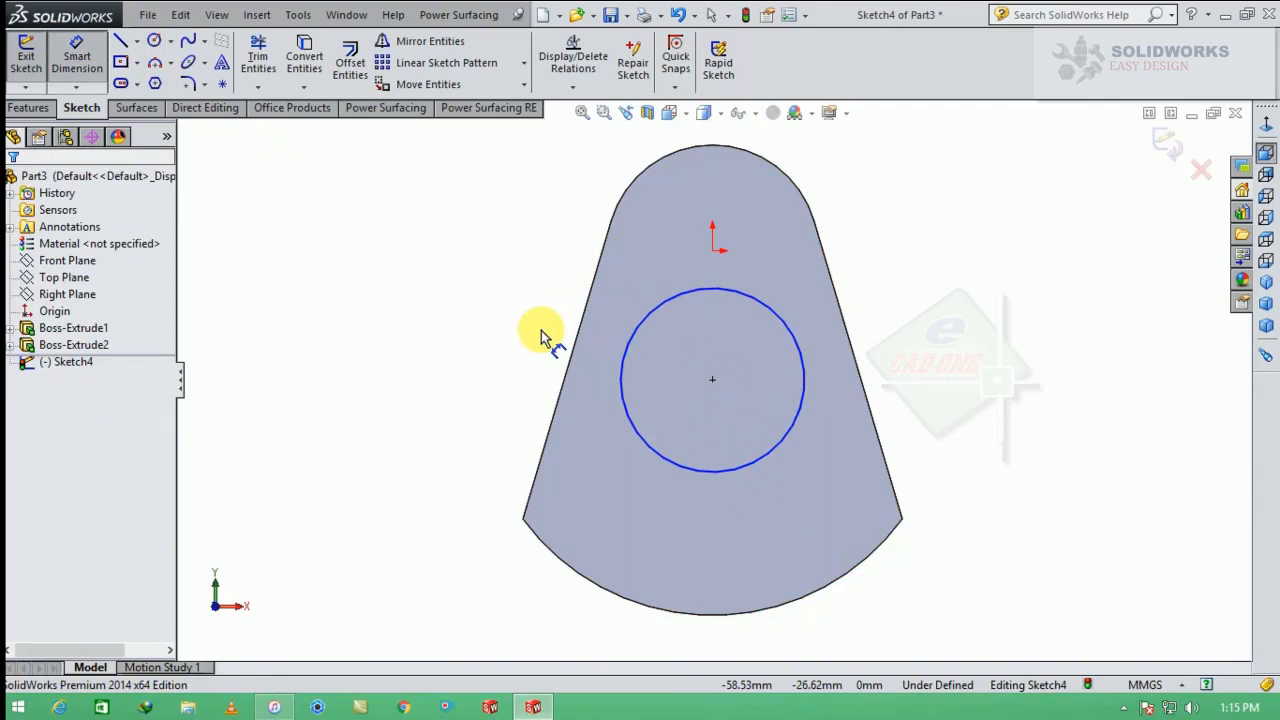
click(800, 350)
click(960, 378)
text(64)
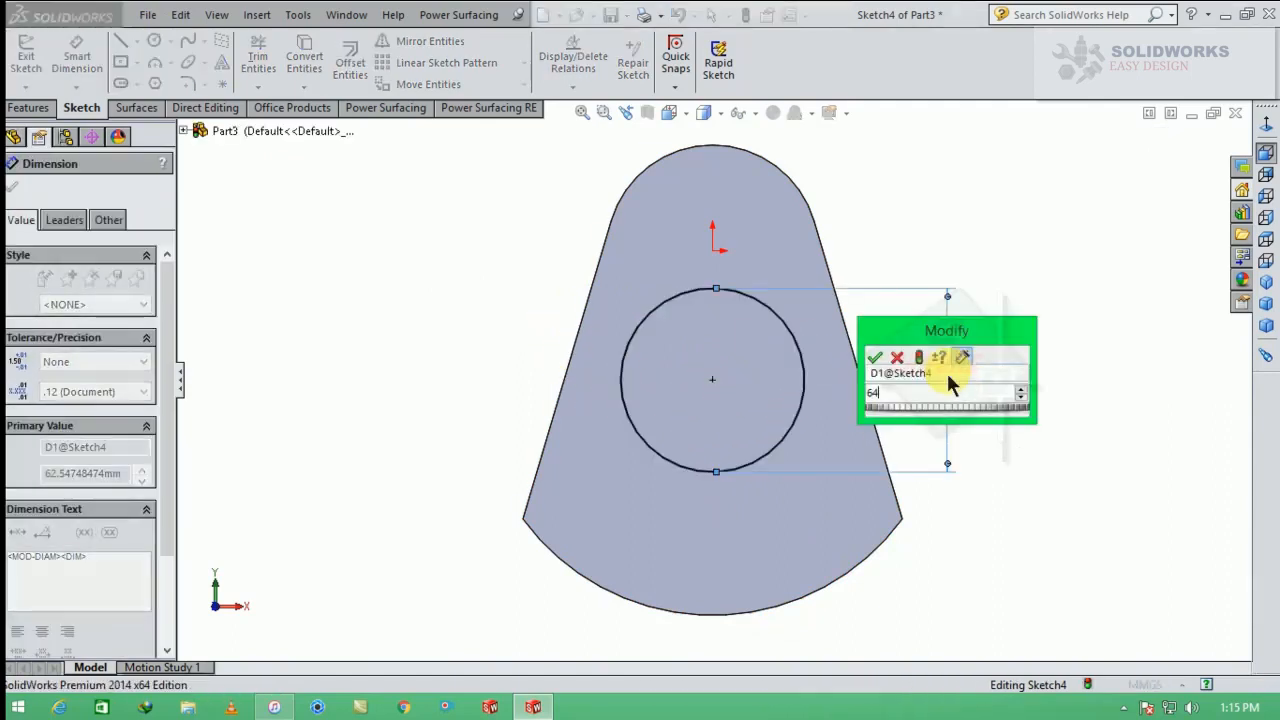
key(Return)
click(15, 188)
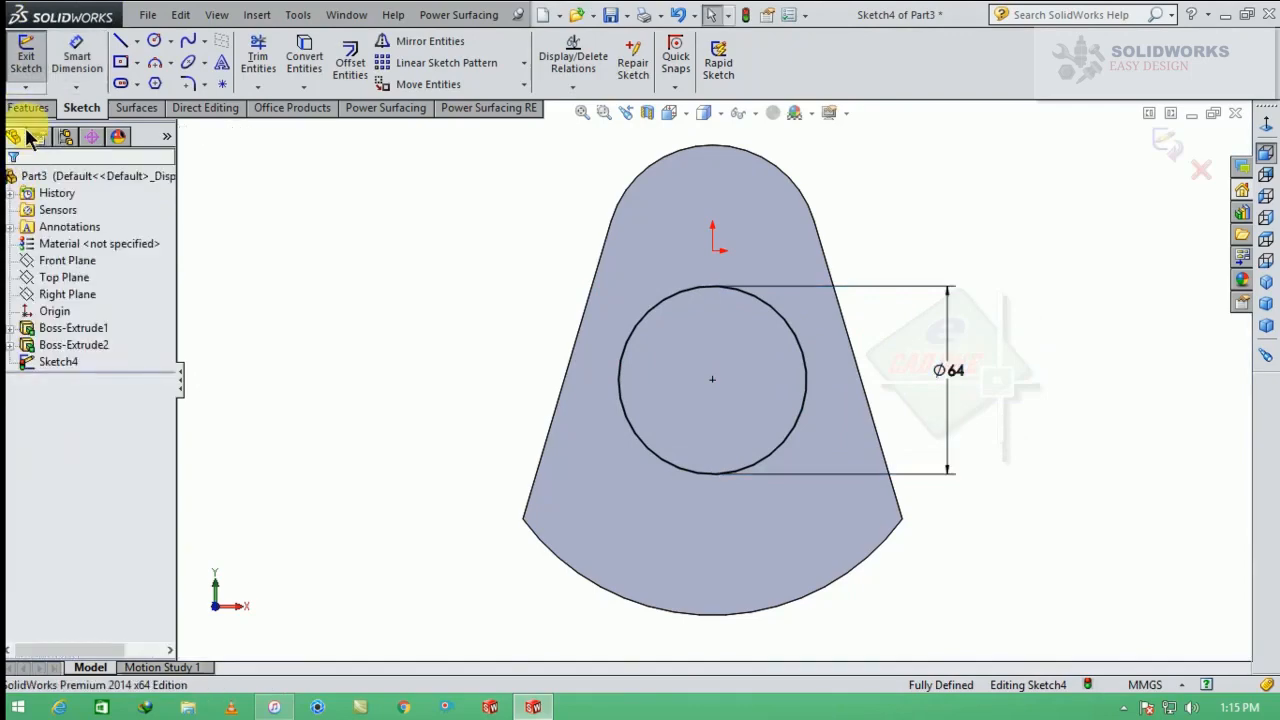
Extrude the front face's 64 mm circle 38 mm outward from the plate, merged with the body.
click(29, 107)
click(34, 62)
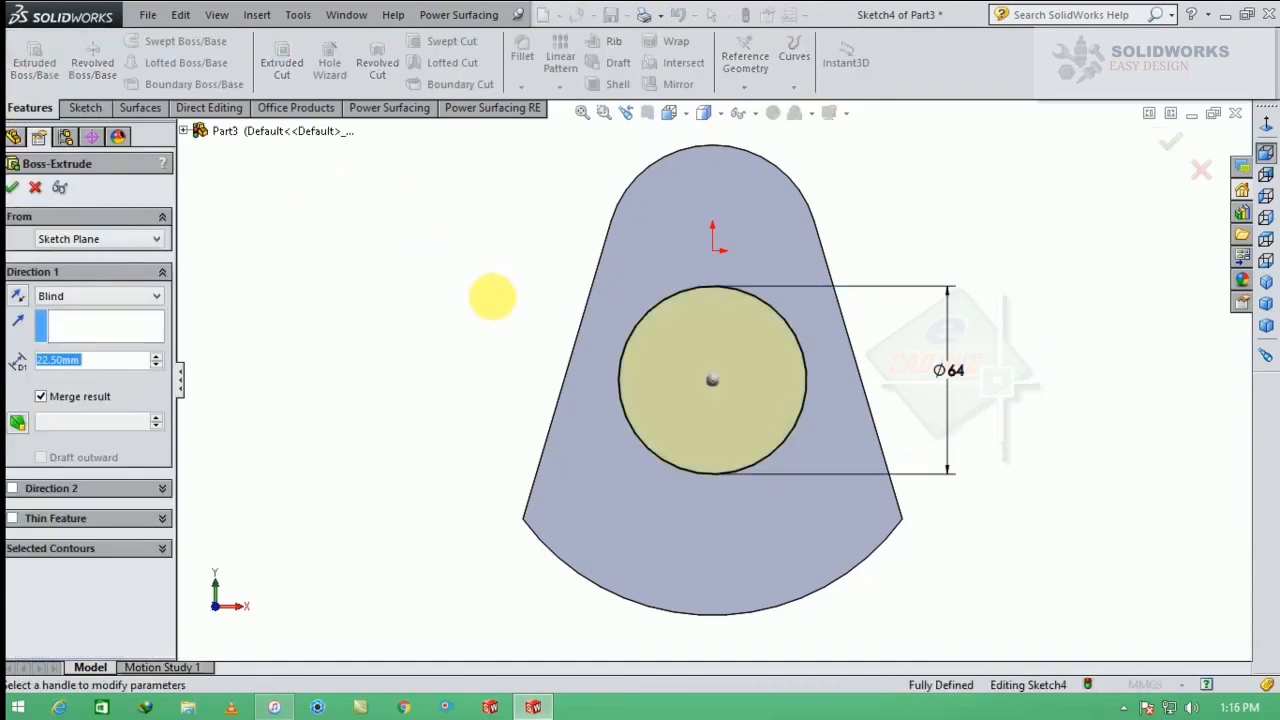
click(98, 362)
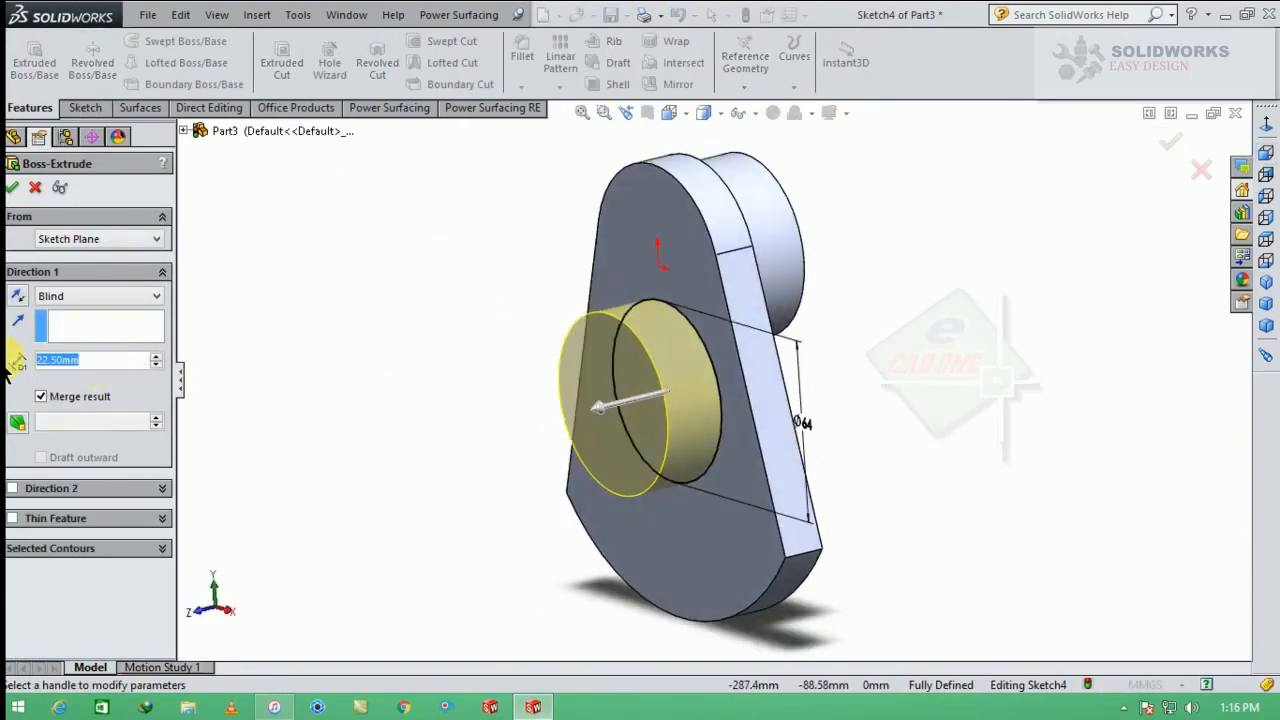
text(38)
key(Return)
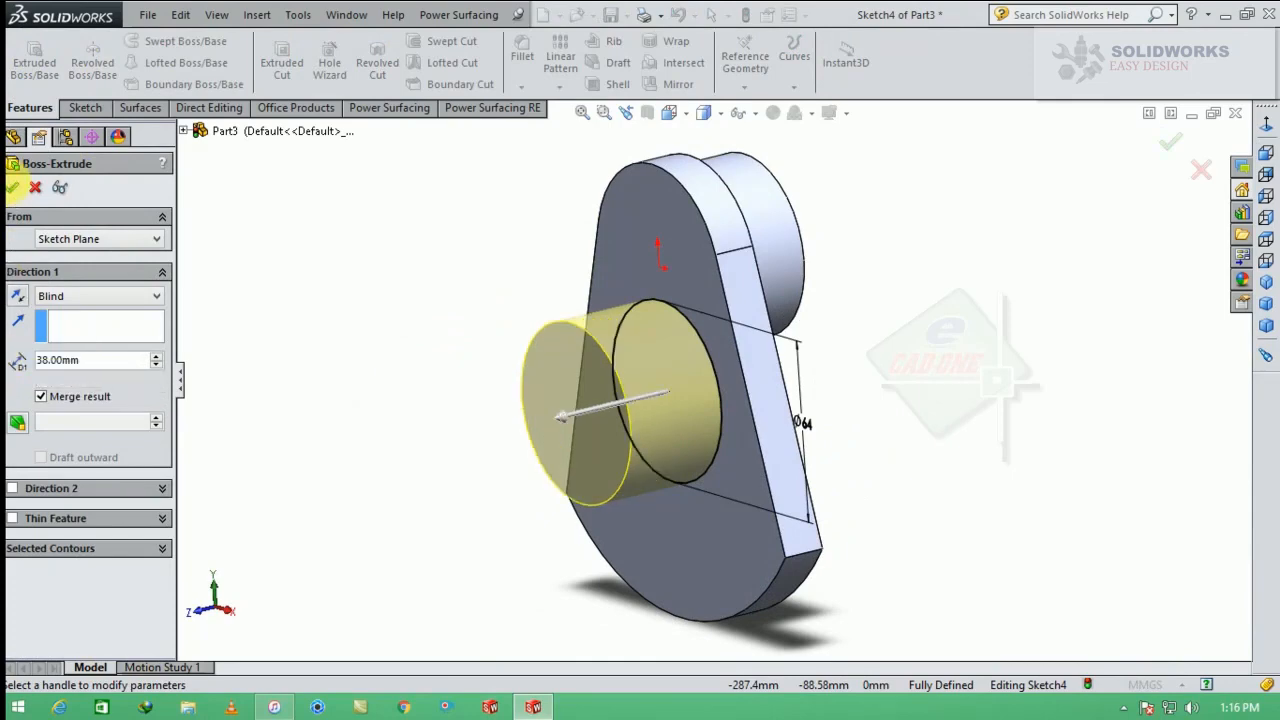
click(12, 187)
click(996, 384)
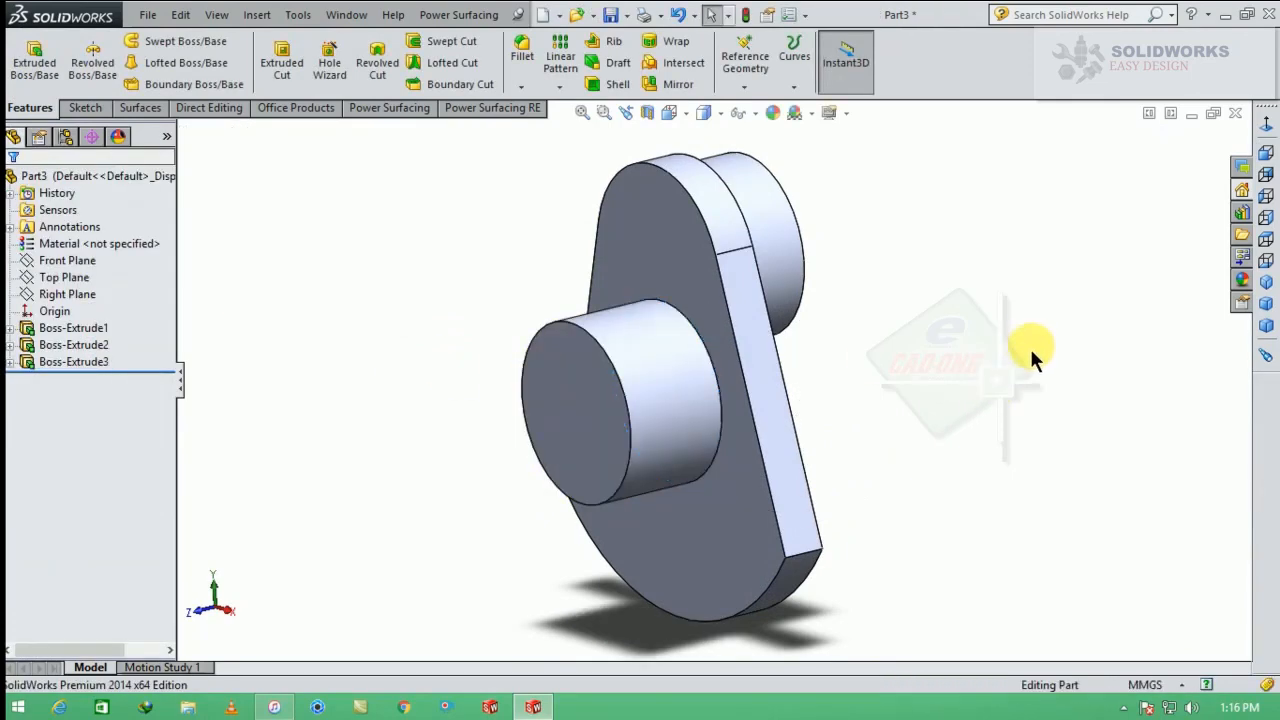
Edit the front boss extrusion and set its depth to 19 mm.
scroll(1030, 348, up, 3)
middle_drag(1030, 348, 966, 374)
click(82, 362)
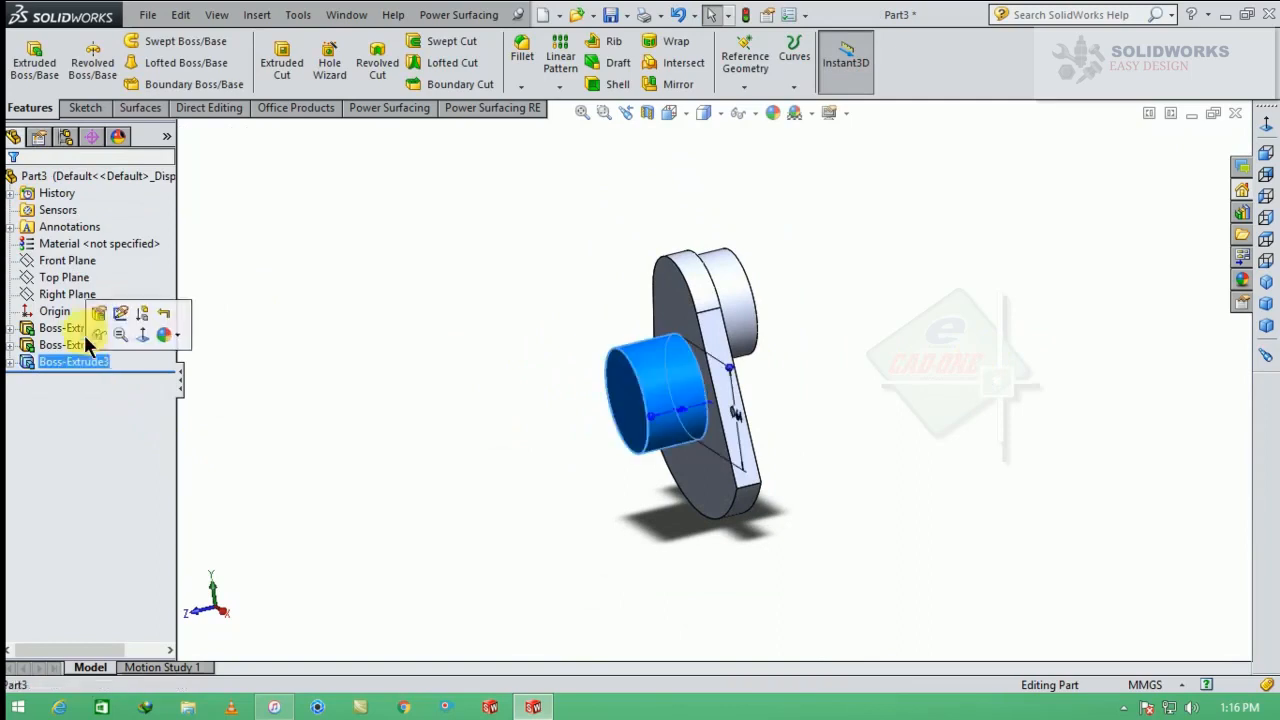
click(99, 315)
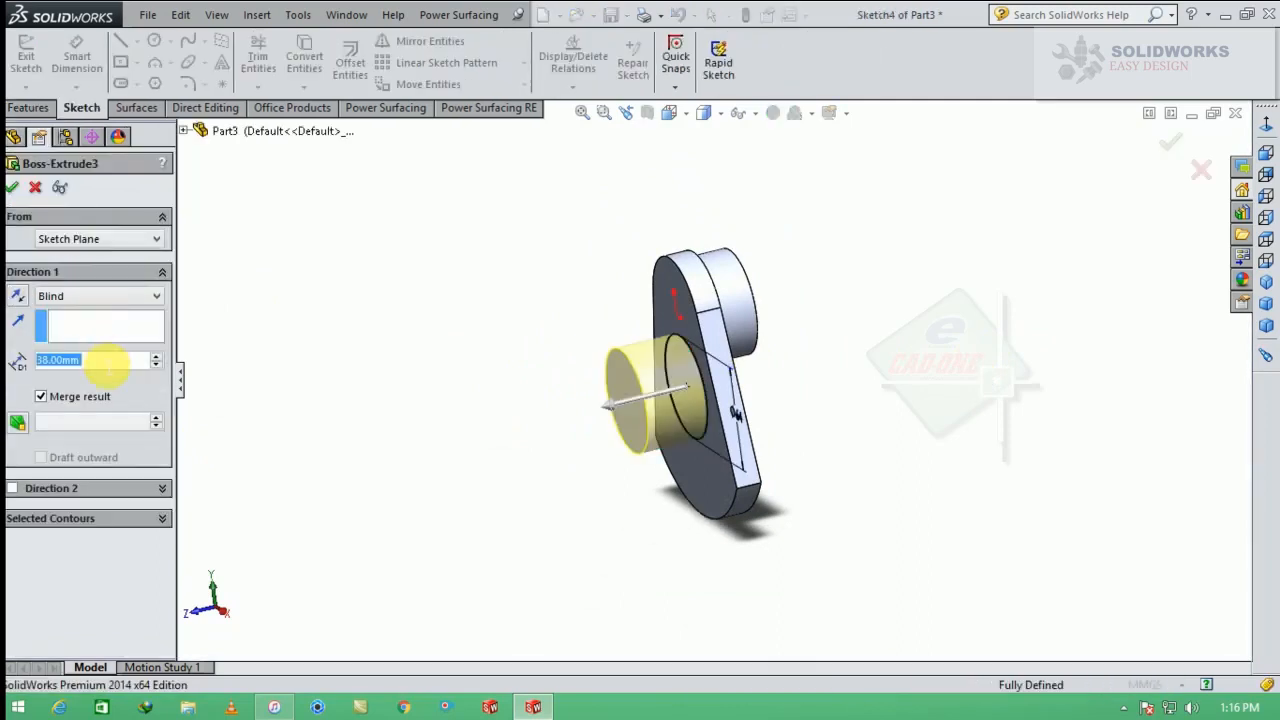
text(19)
key(Return)
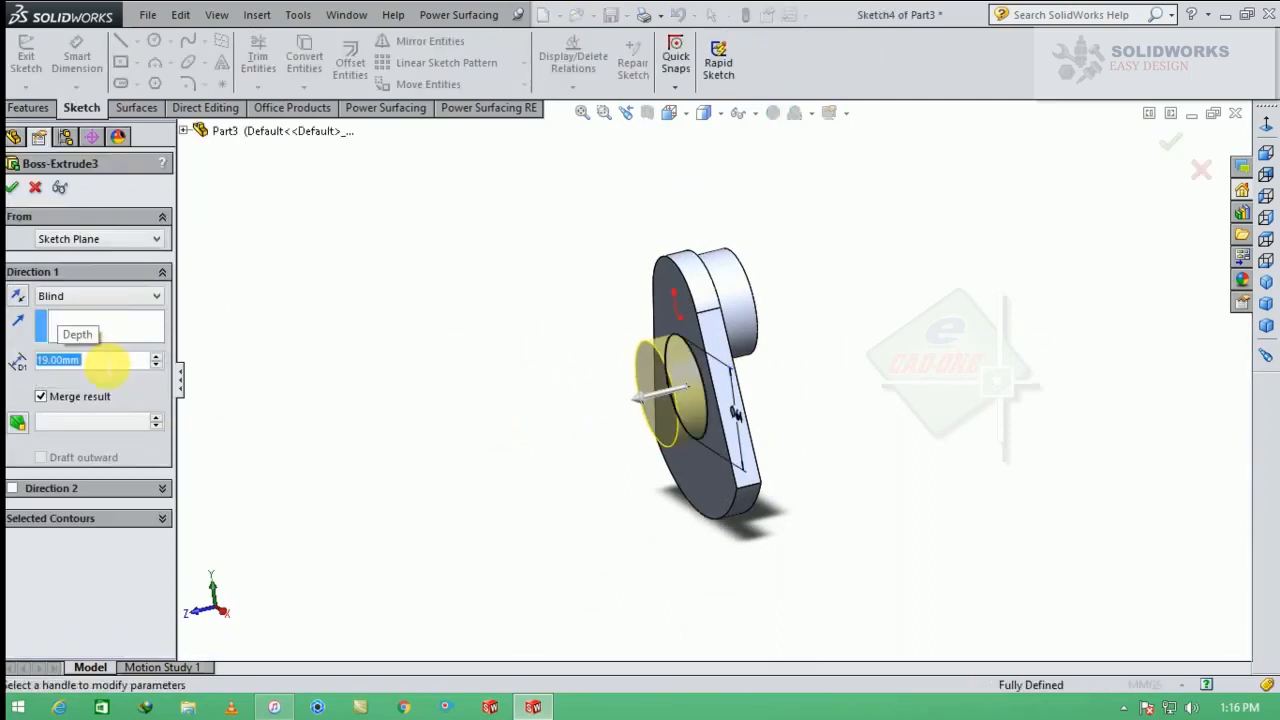
click(12, 187)
Mirror the whole body about the flat end face of the back boss, merging the solids.
middle_drag(663, 420, 965, 408)
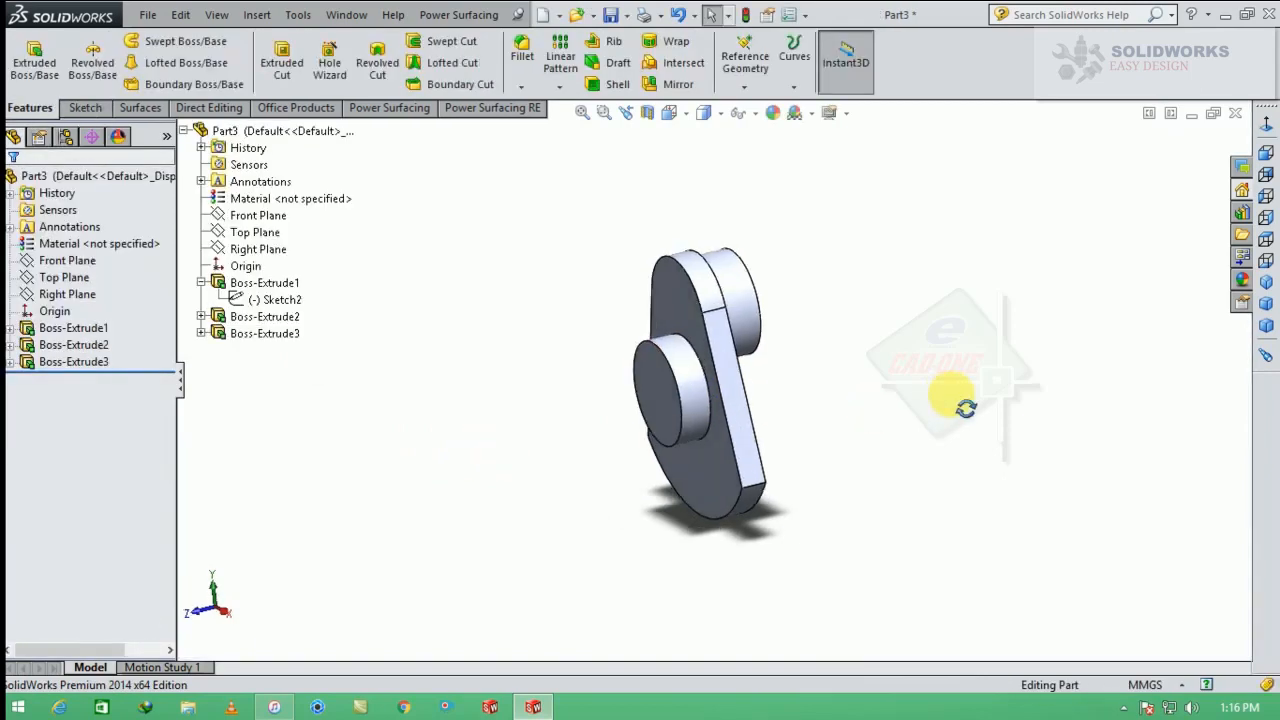
click(662, 86)
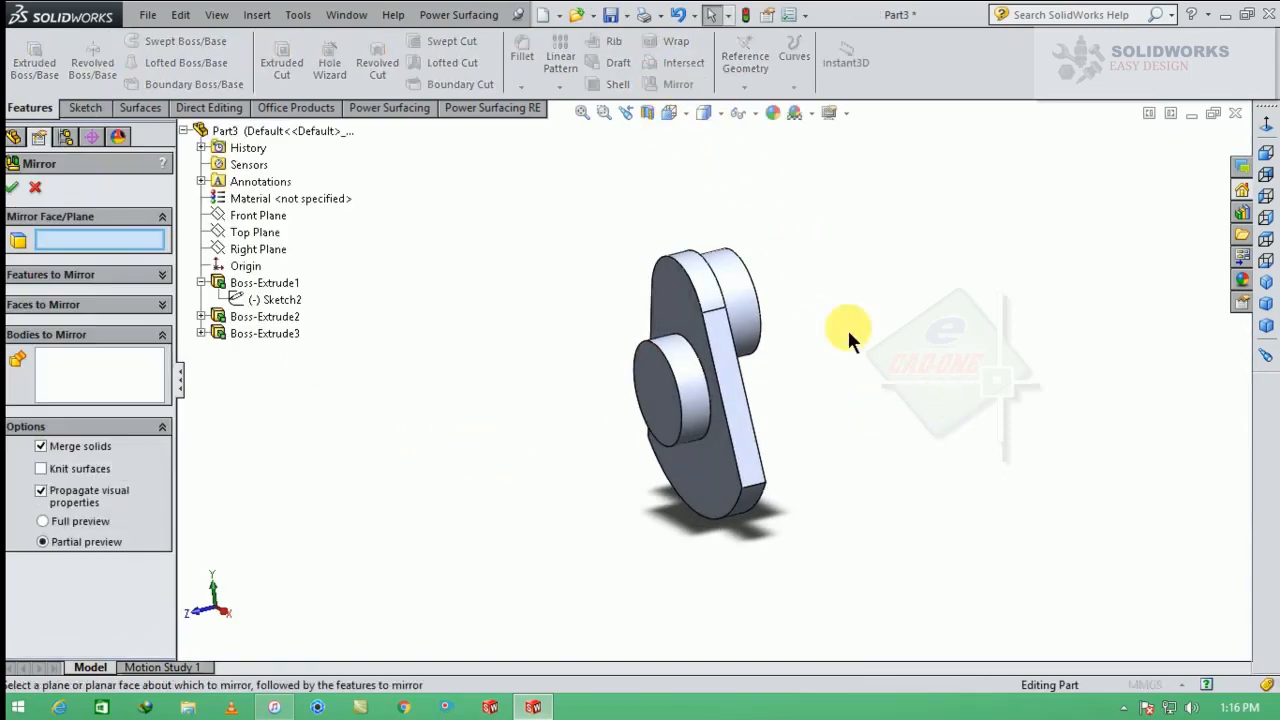
click(682, 312)
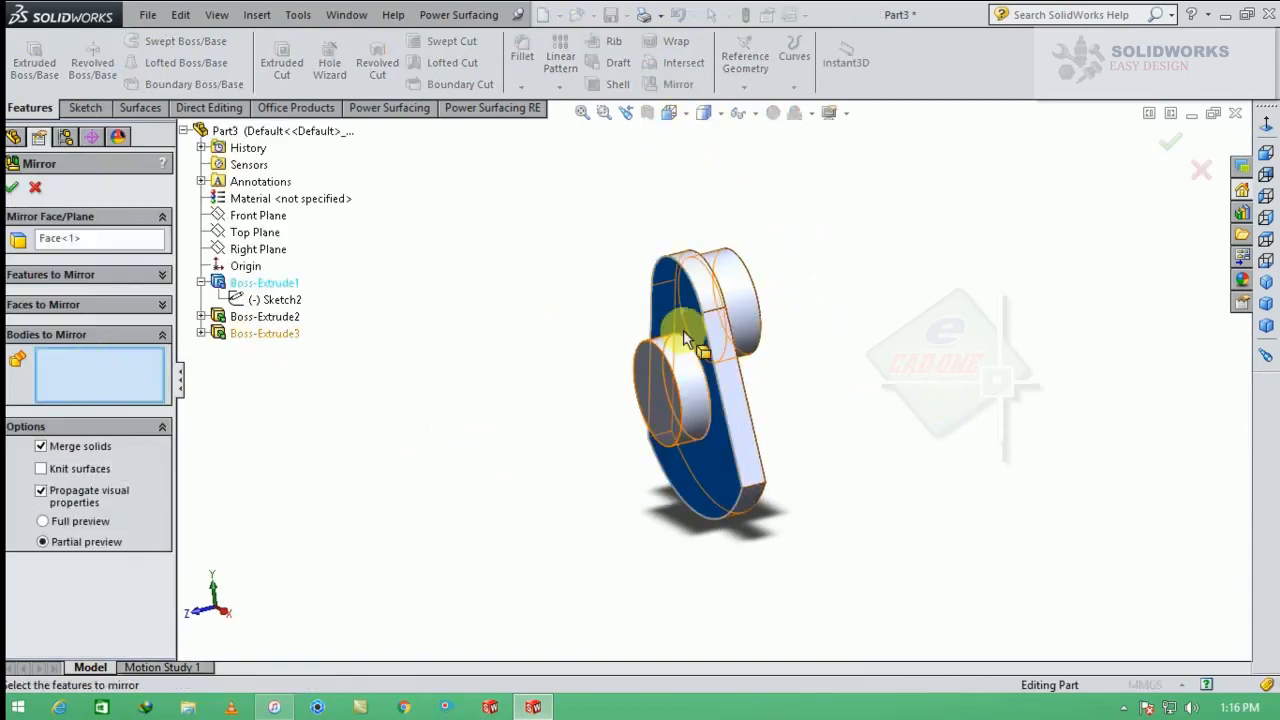
click(715, 320)
click(100, 241)
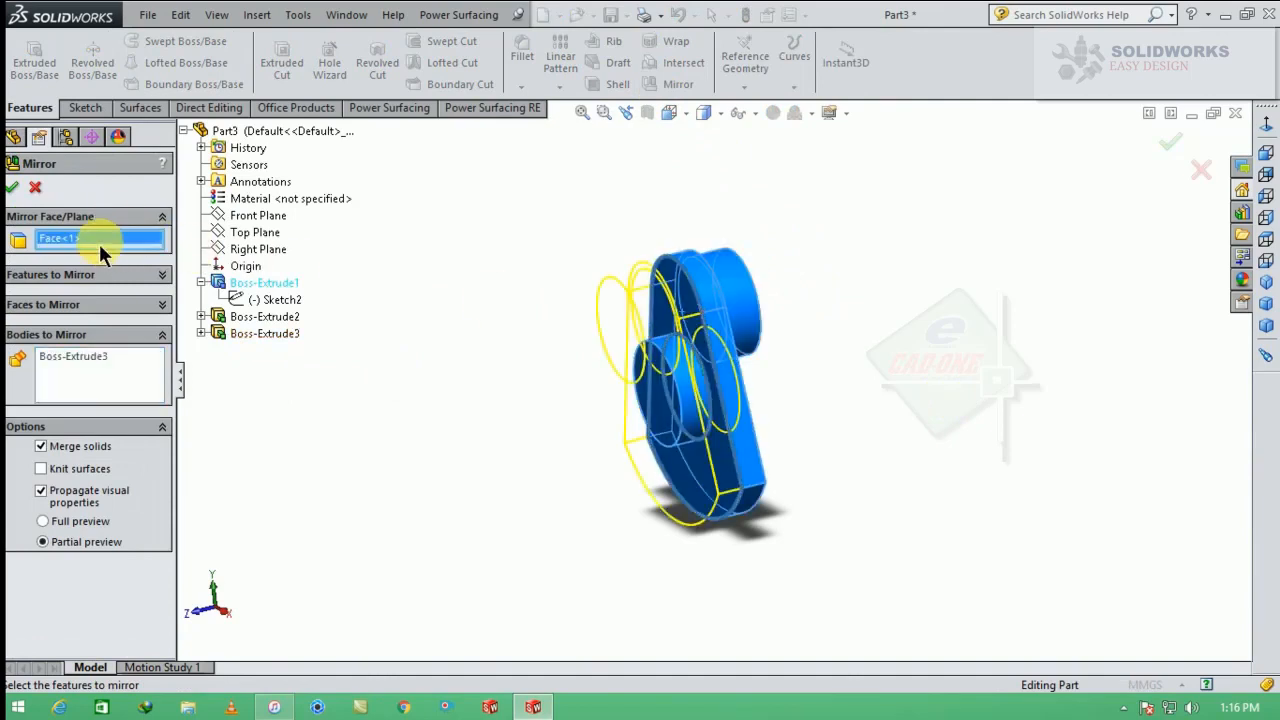
right_click(104, 240)
click(145, 253)
middle_drag(855, 368, 765, 358)
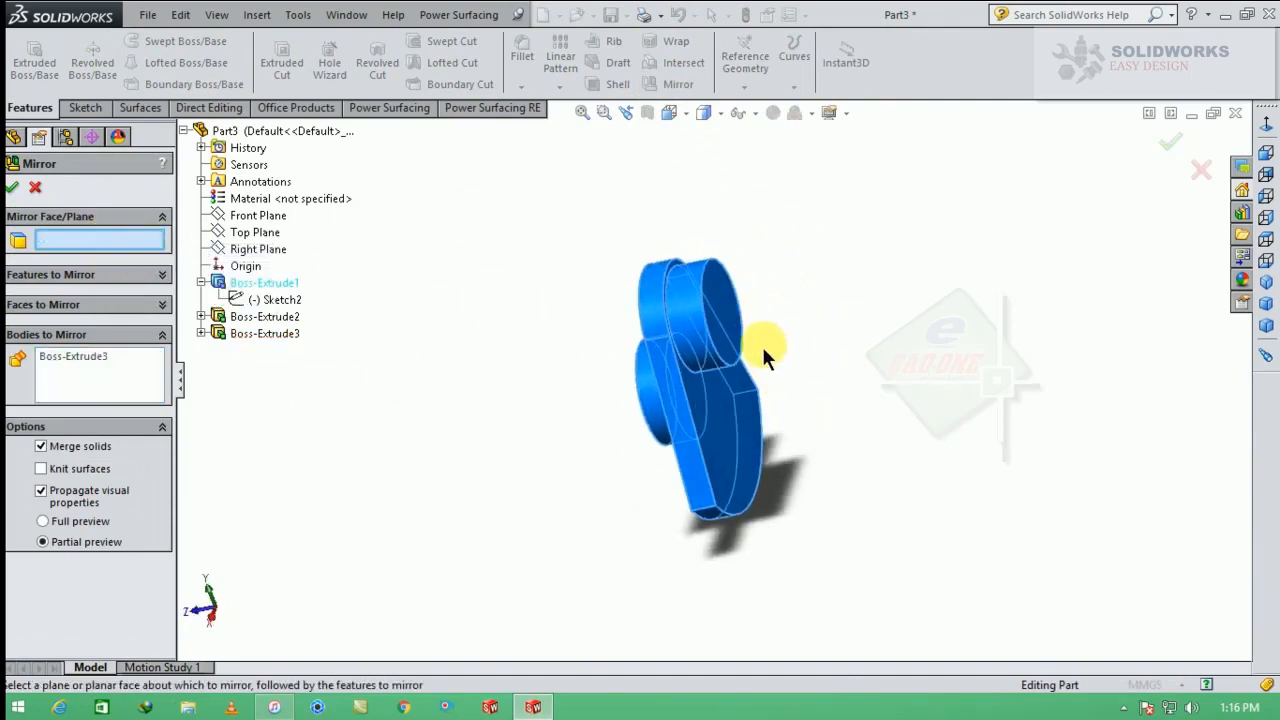
click(723, 297)
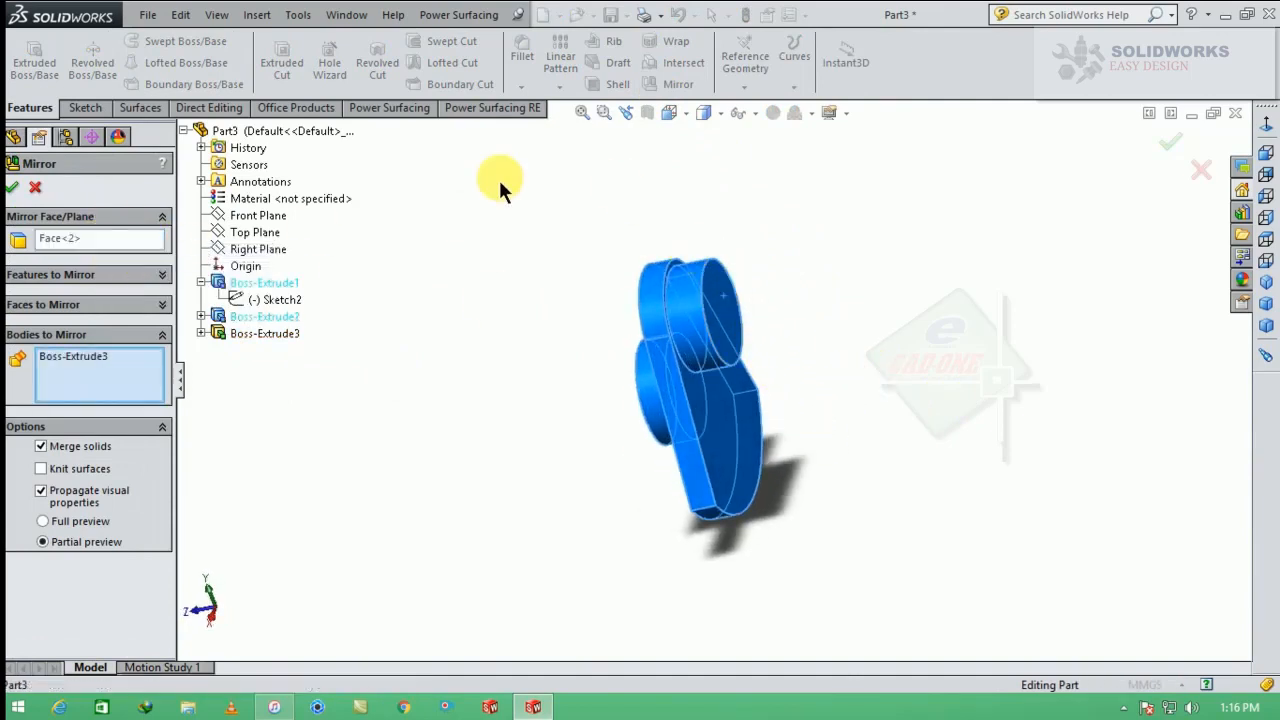
click(14, 189)
Fillet the front and back edges along the rounded top and slanted sides of the front plate with a 2 mm radius.
middle_drag(530, 420, 786, 380)
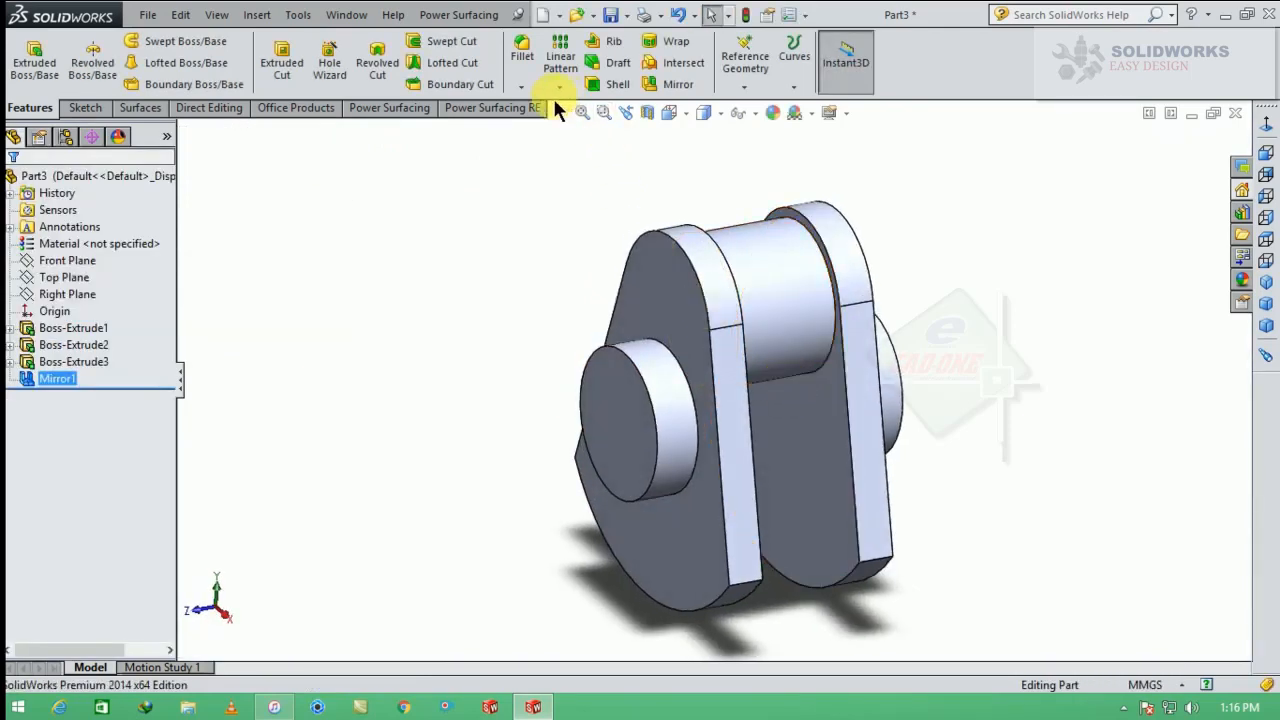
click(519, 65)
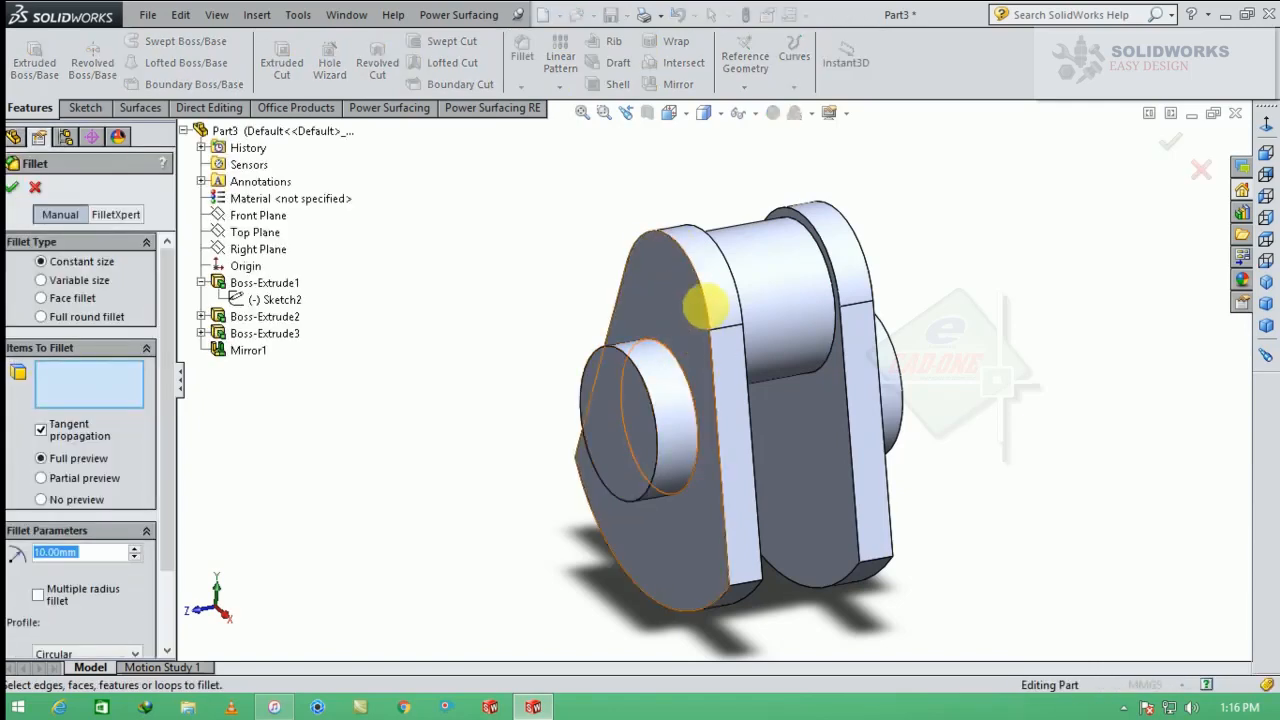
click(706, 301)
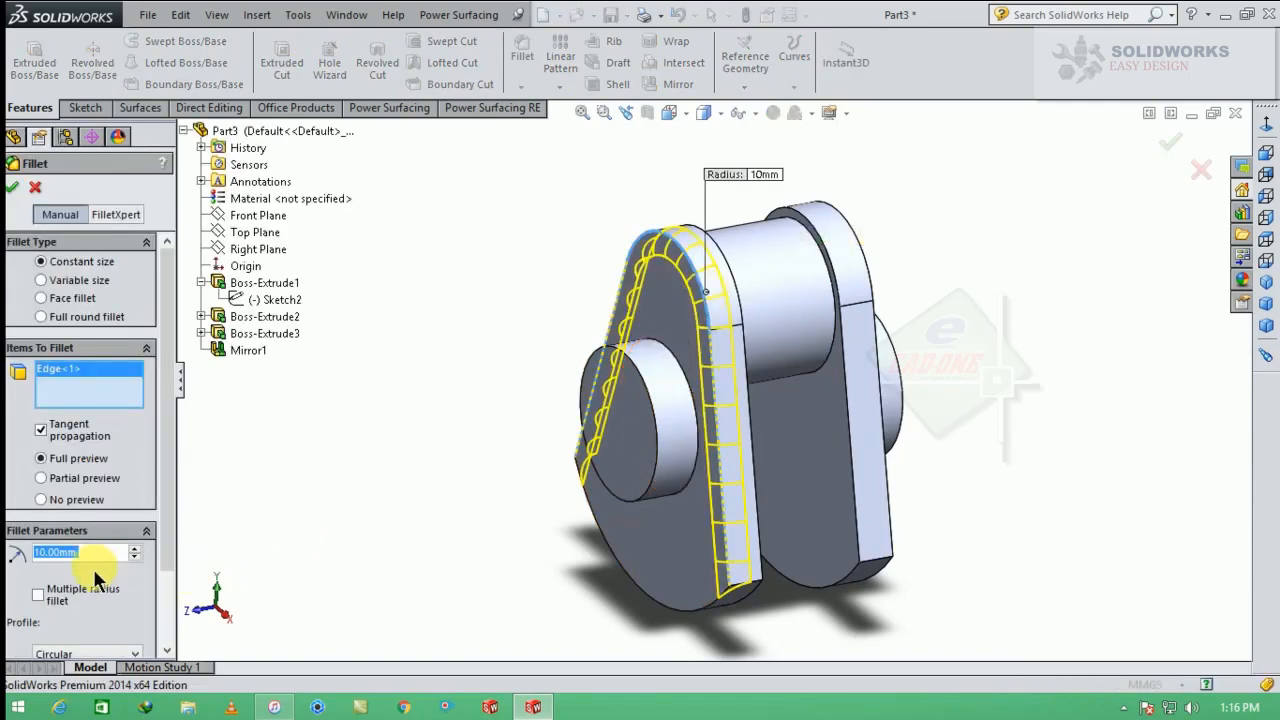
text(2)
key(Return)
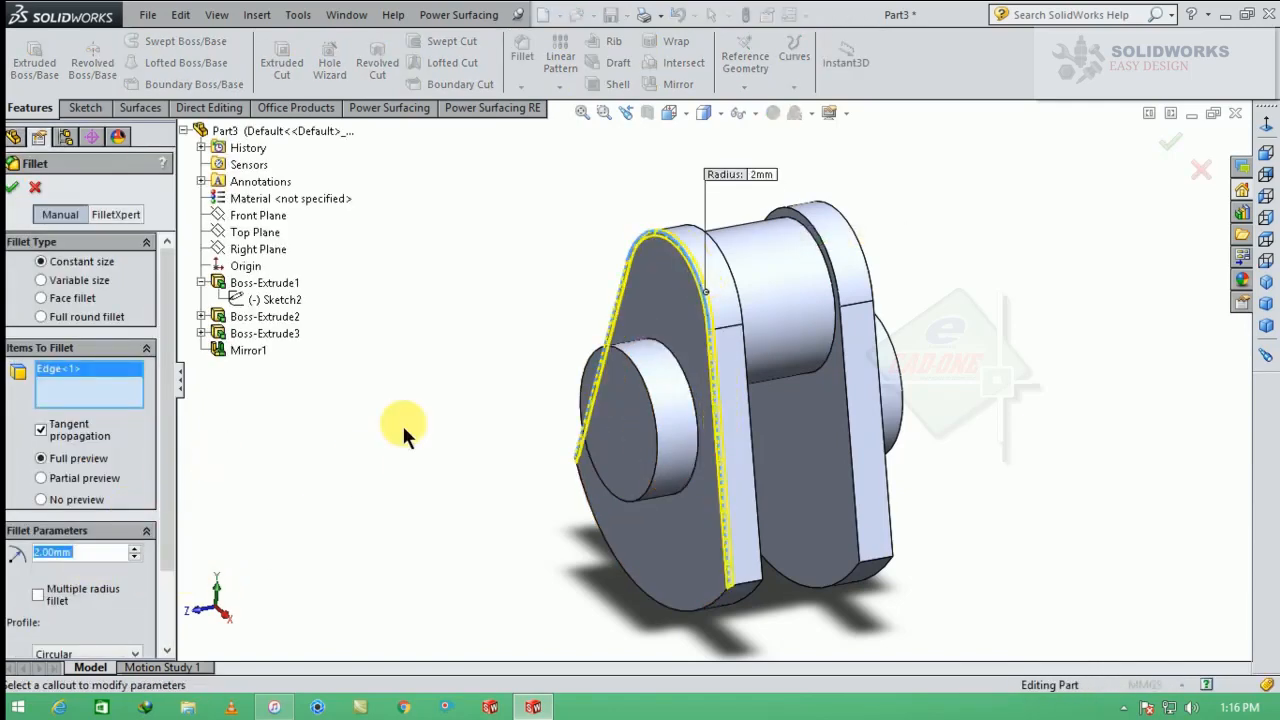
click(756, 423)
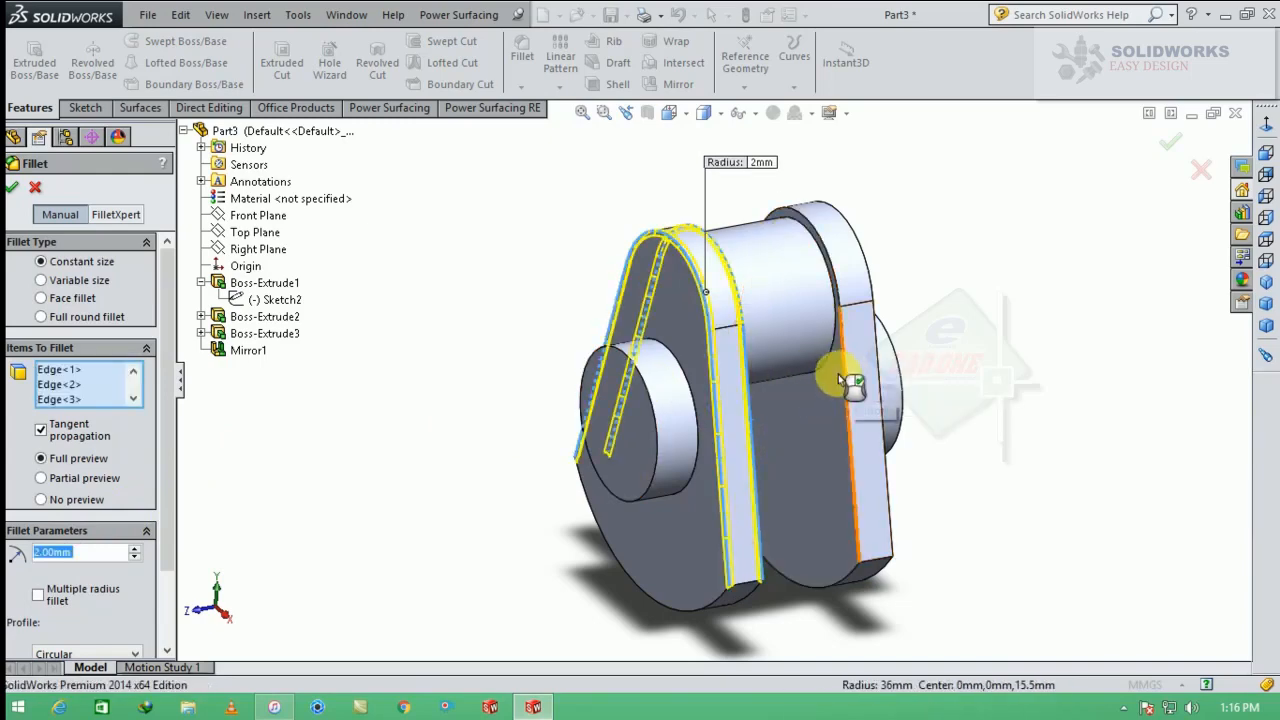
click(11, 188)
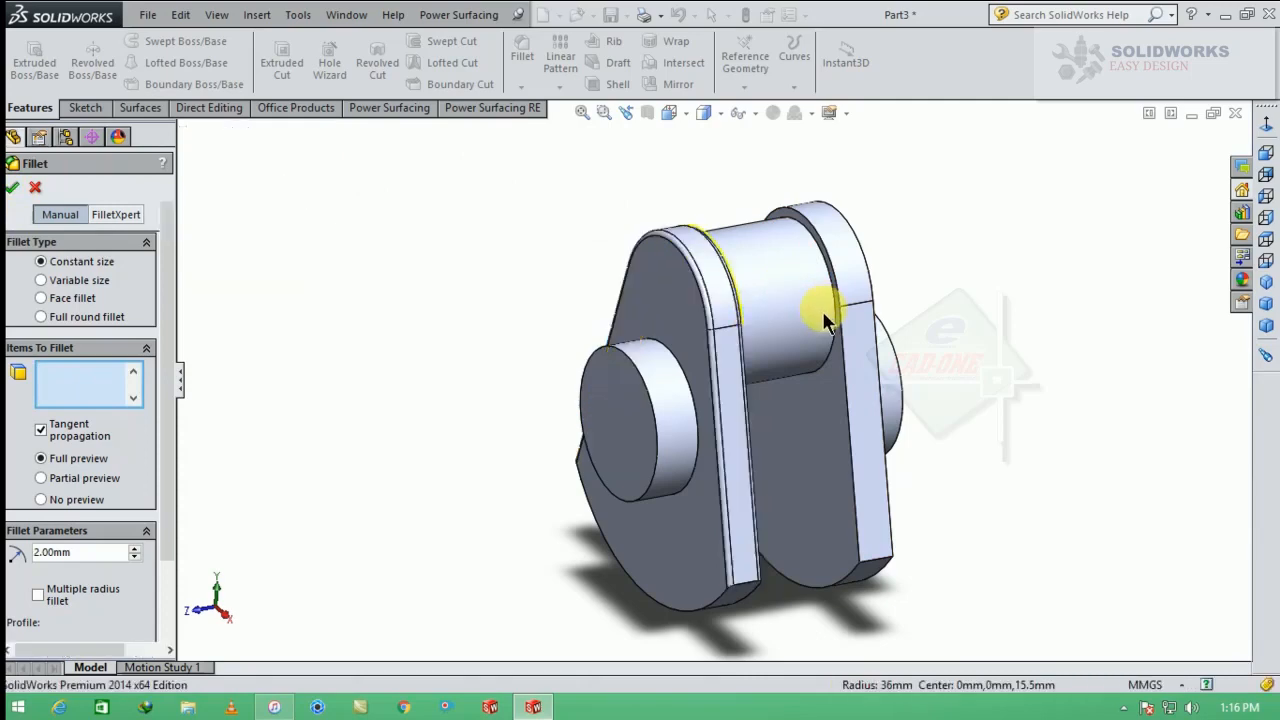
Fillet the matching top and slanted side edges of the mirrored plate with a 2 mm radius.
key(Return)
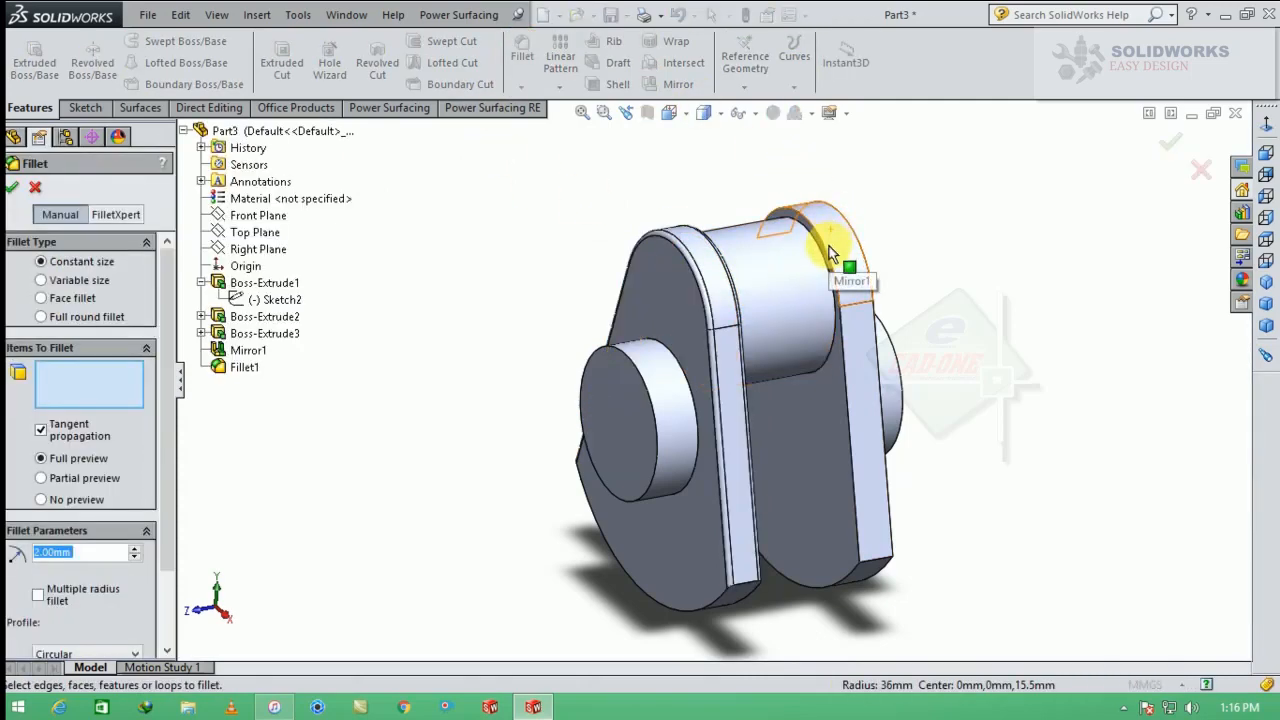
click(843, 381)
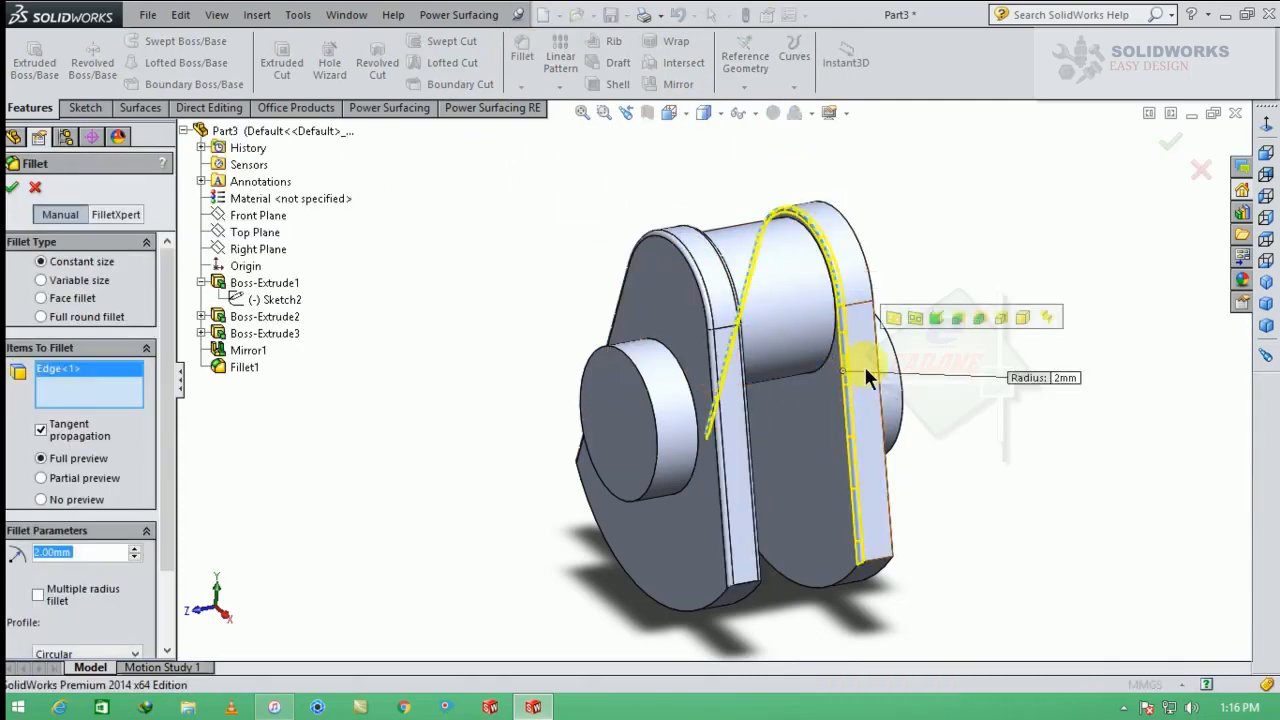
click(938, 316)
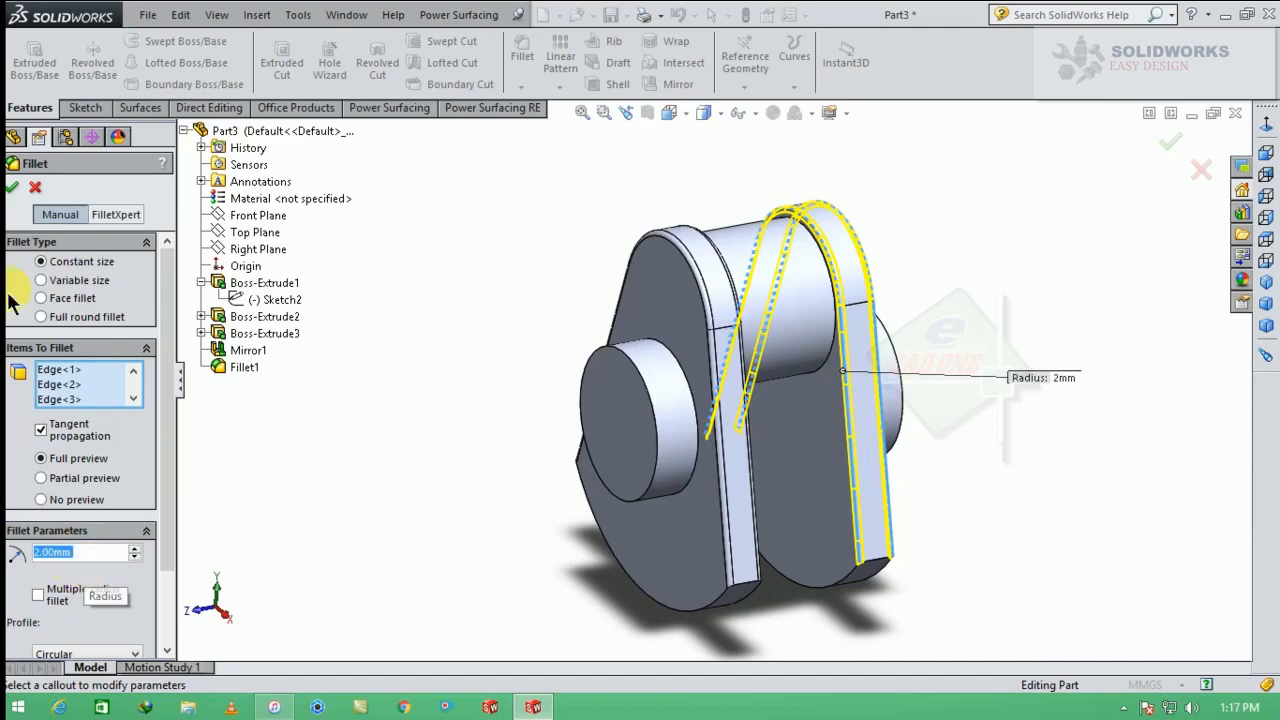
click(12, 188)
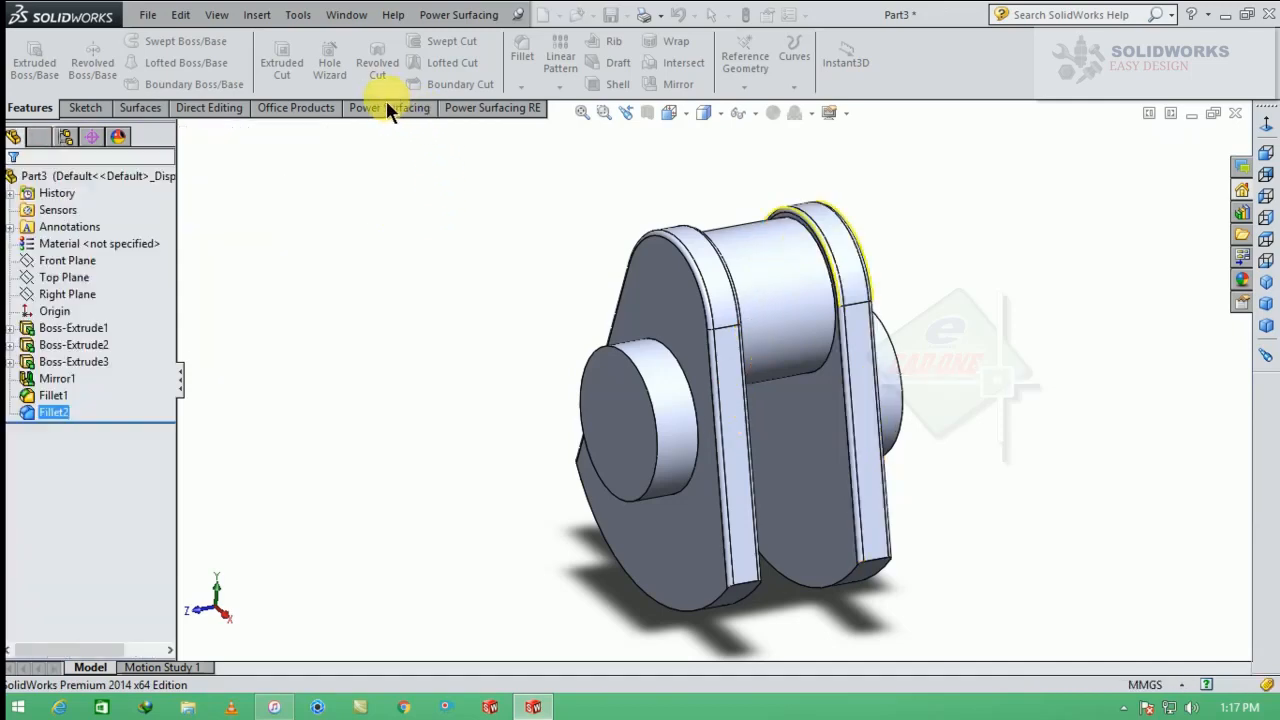
Fillet the edges of the lower curved faces of both plates with a 2 mm radius.
click(527, 60)
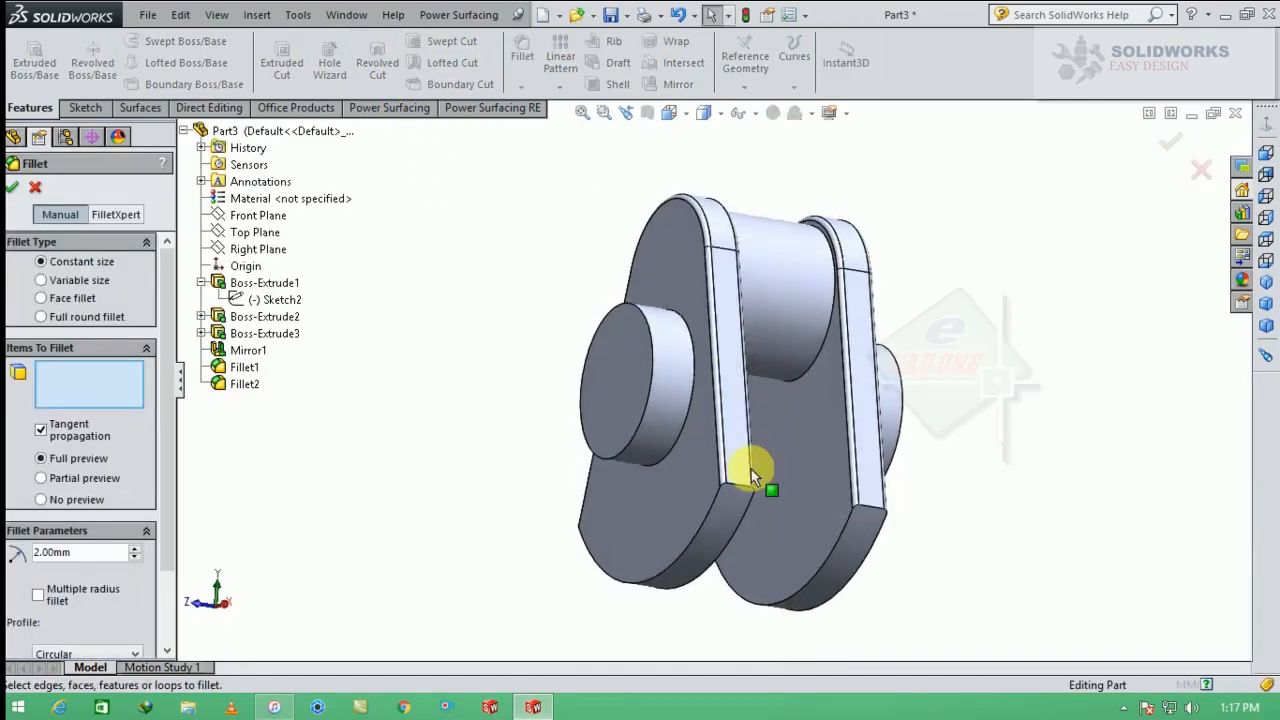
click(700, 528)
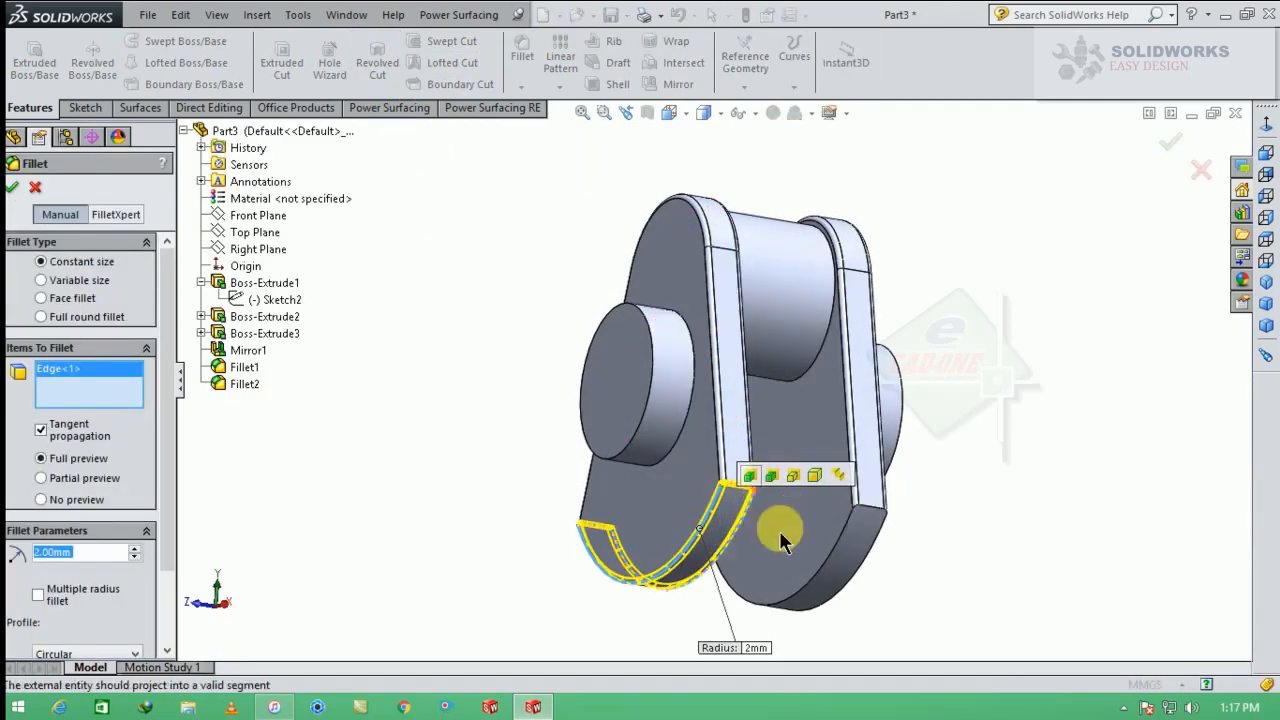
click(815, 588)
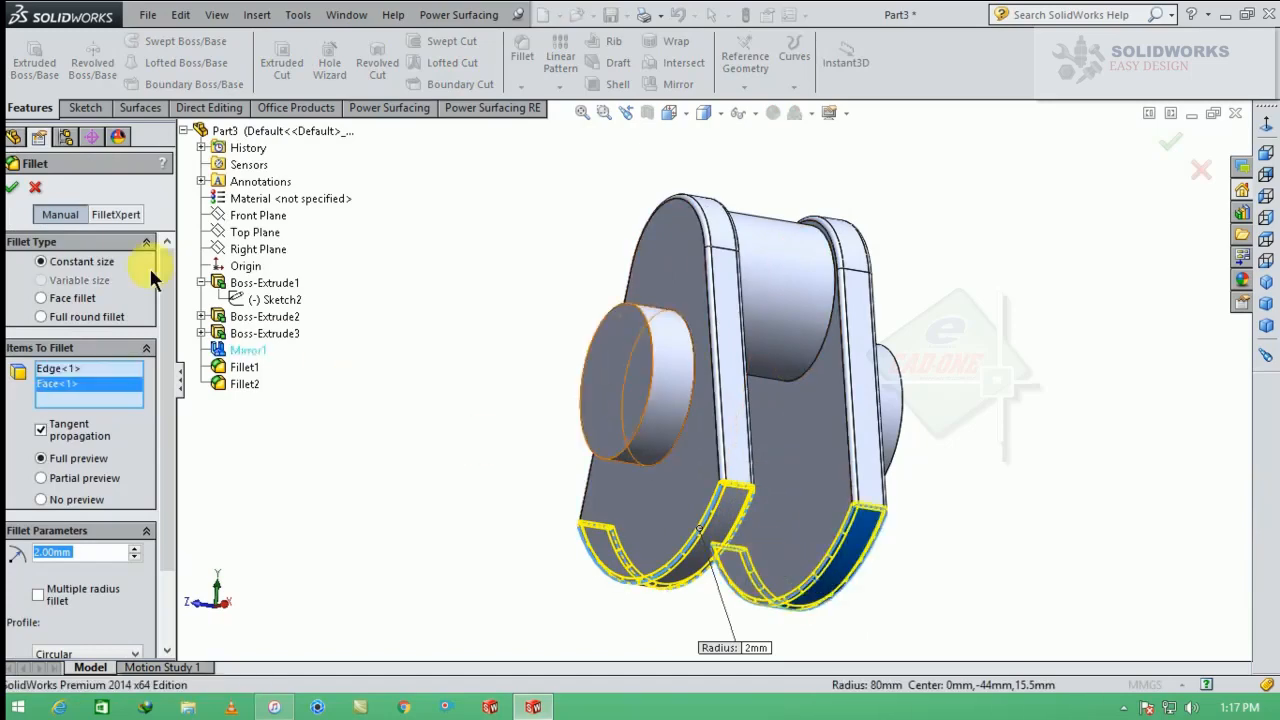
right_click(960, 457)
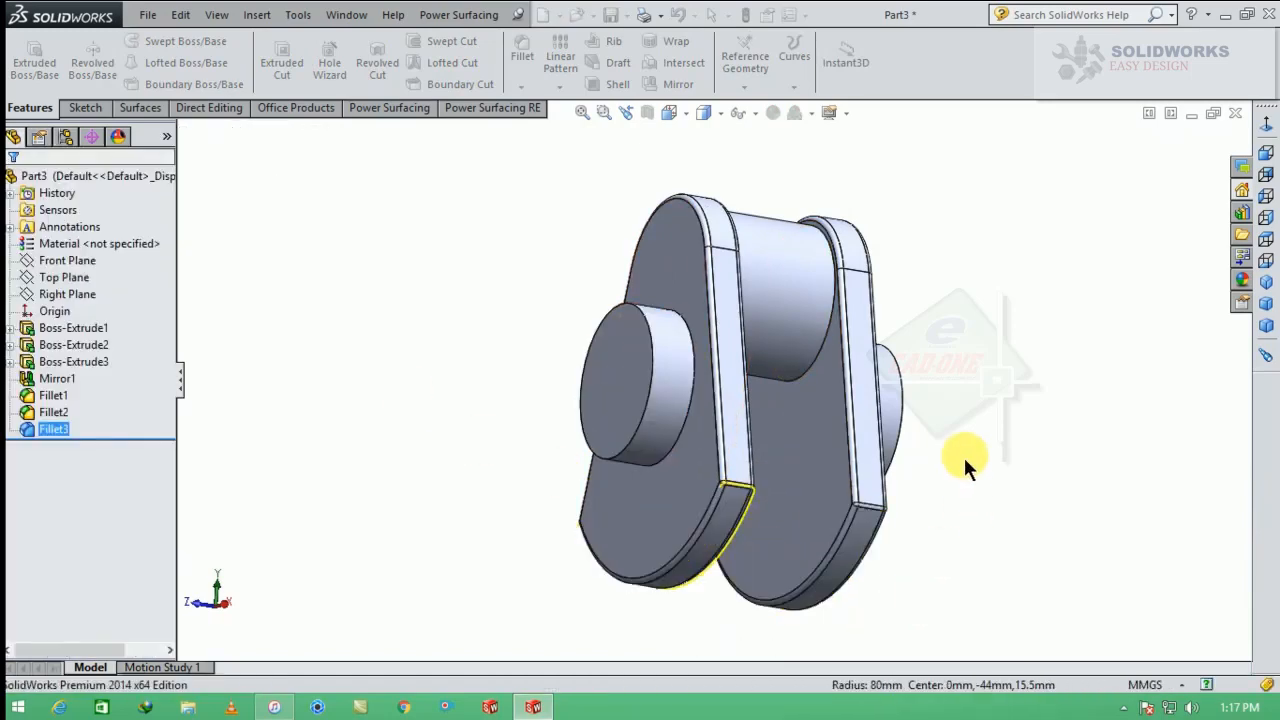
Fillet the edge where the front boss meets the front plate with a 7 mm radius.
middle_drag(978, 508, 466, 323)
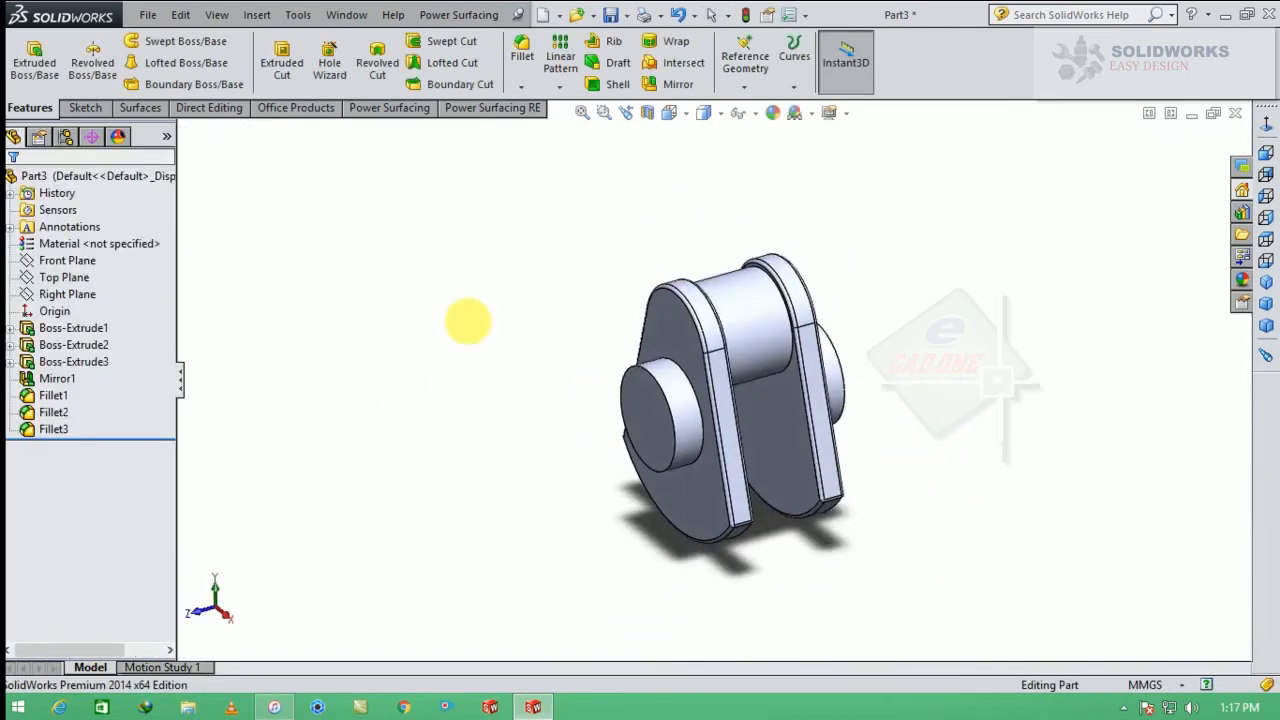
click(692, 386)
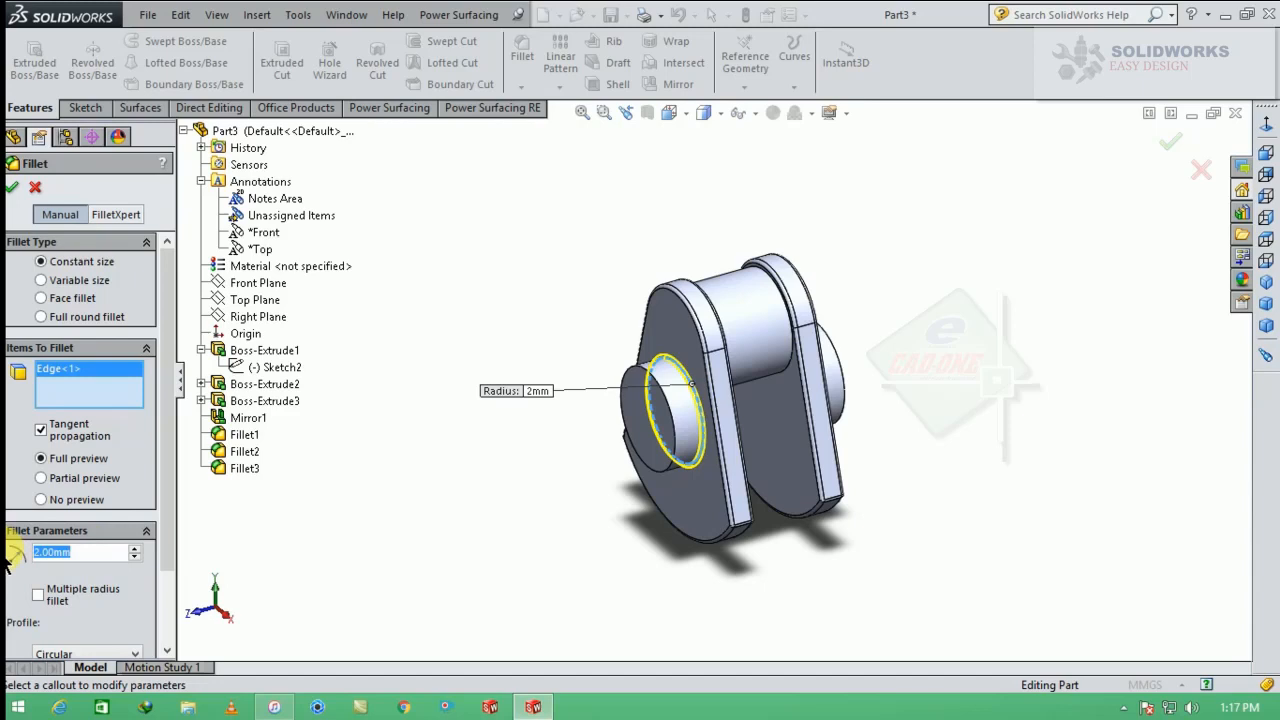
text(7)
key(Return)
click(10, 186)
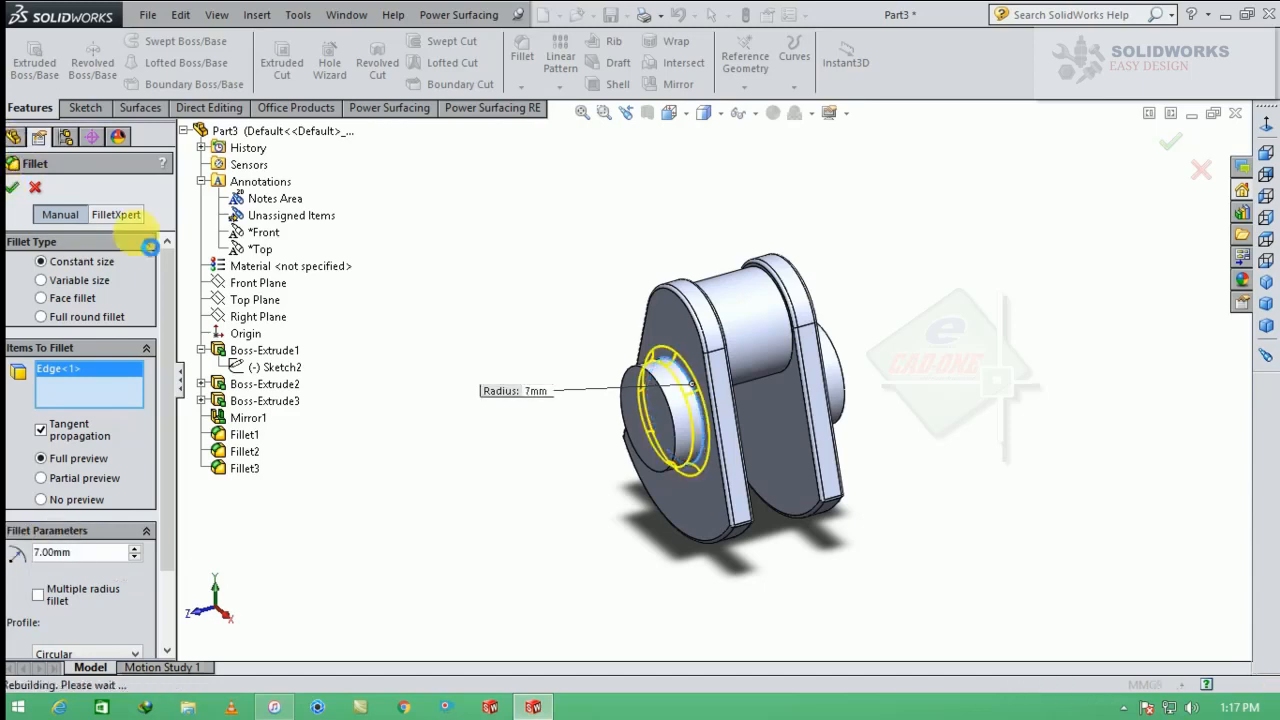
Fillet both edges where the crankpin meets the inner faces of the two webs with a 4 mm radius.
middle_drag(773, 344, 624, 180)
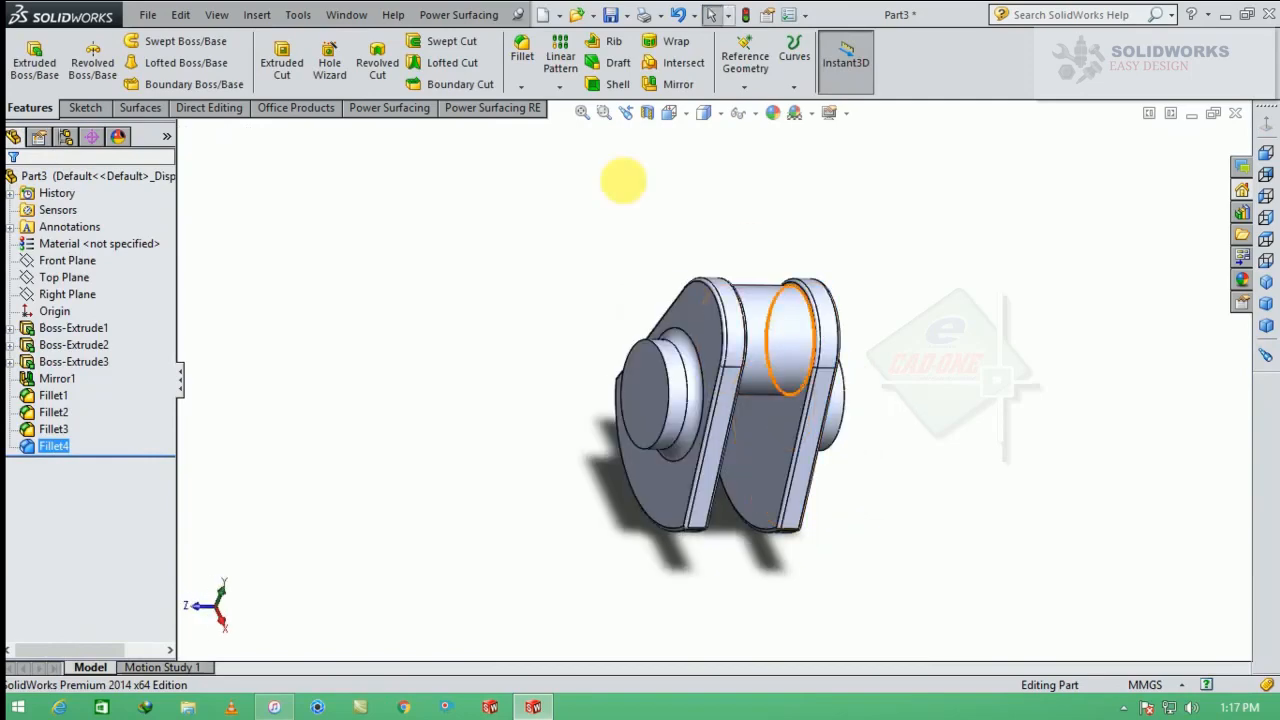
click(522, 52)
scroll(757, 343, down, 5)
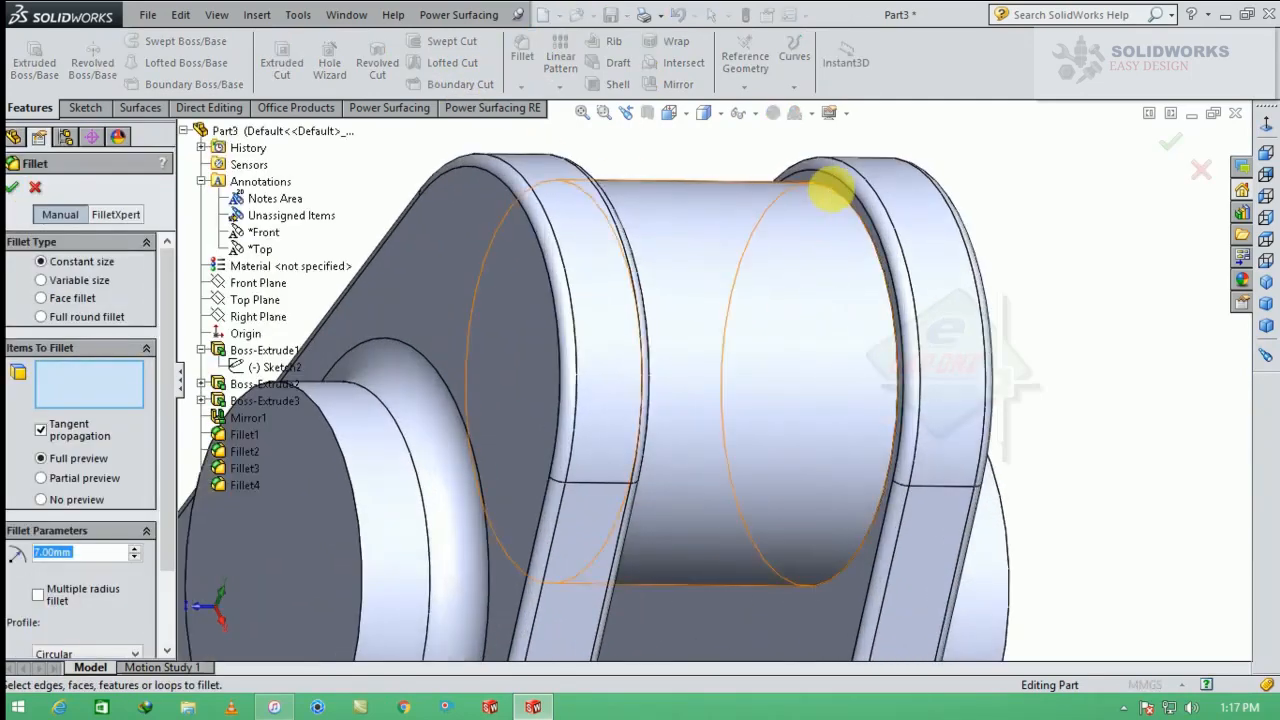
click(840, 197)
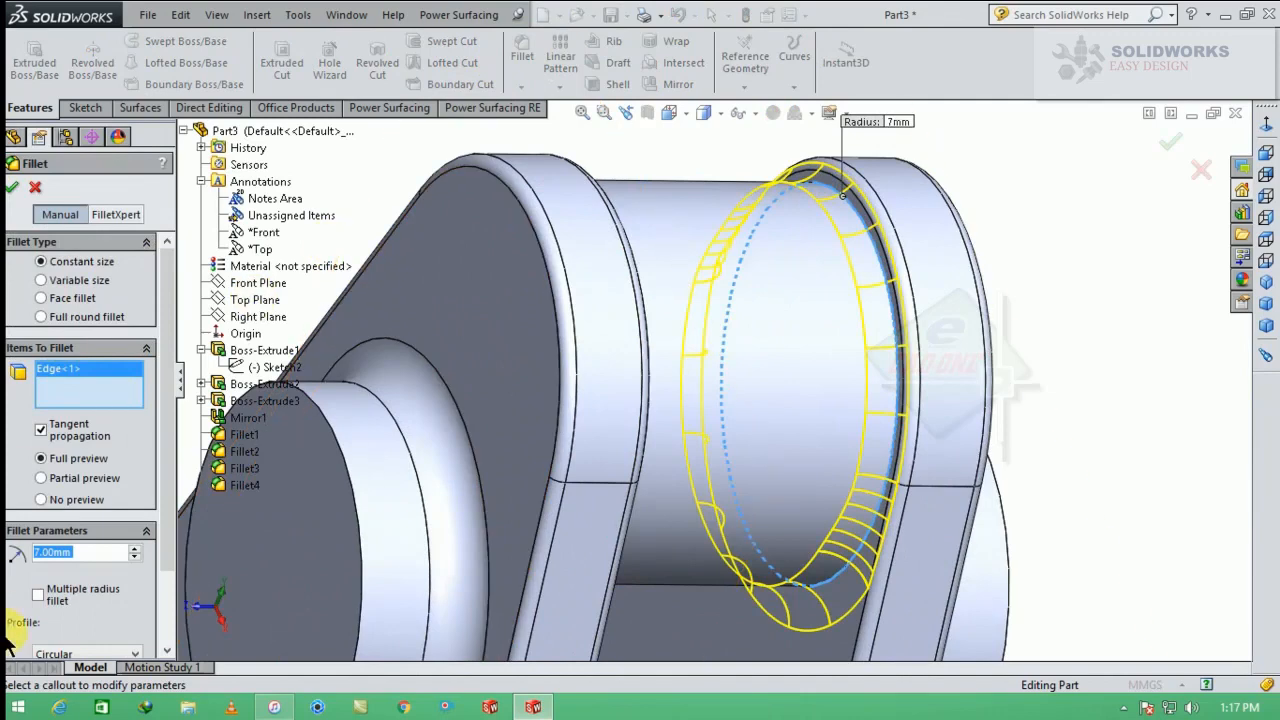
text(4)
key(Return)
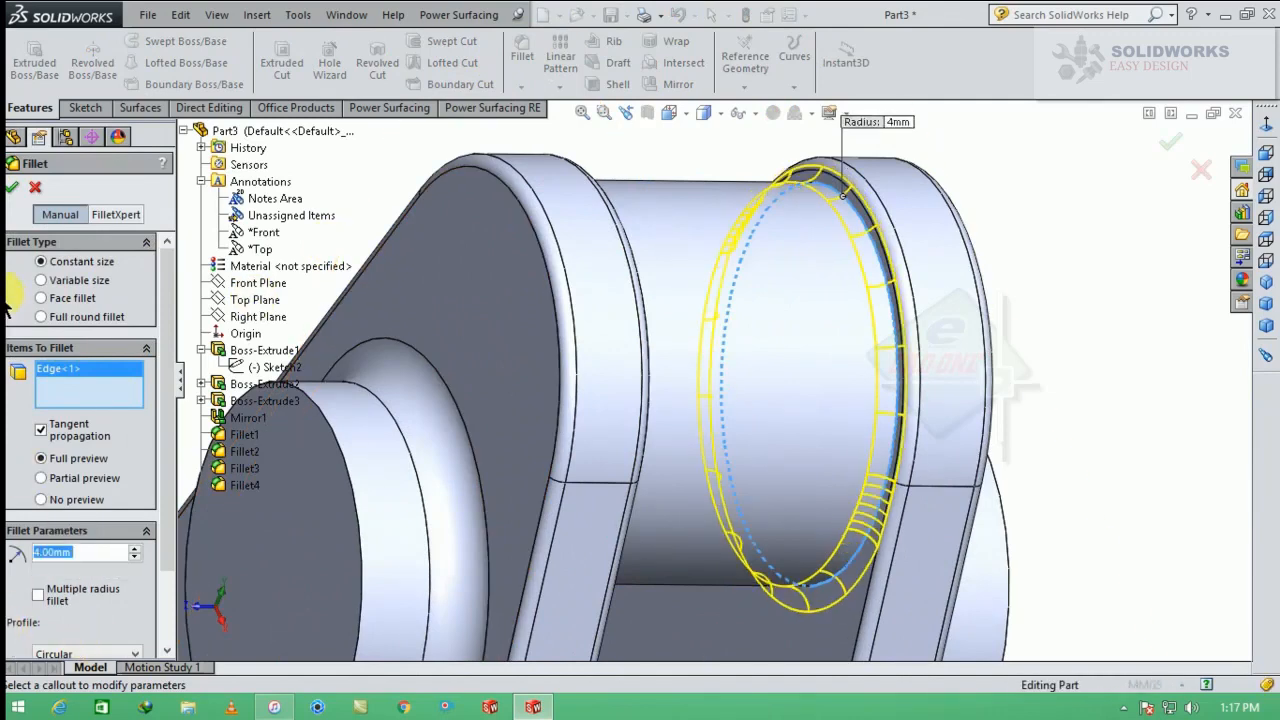
middle_drag(749, 330, 695, 318)
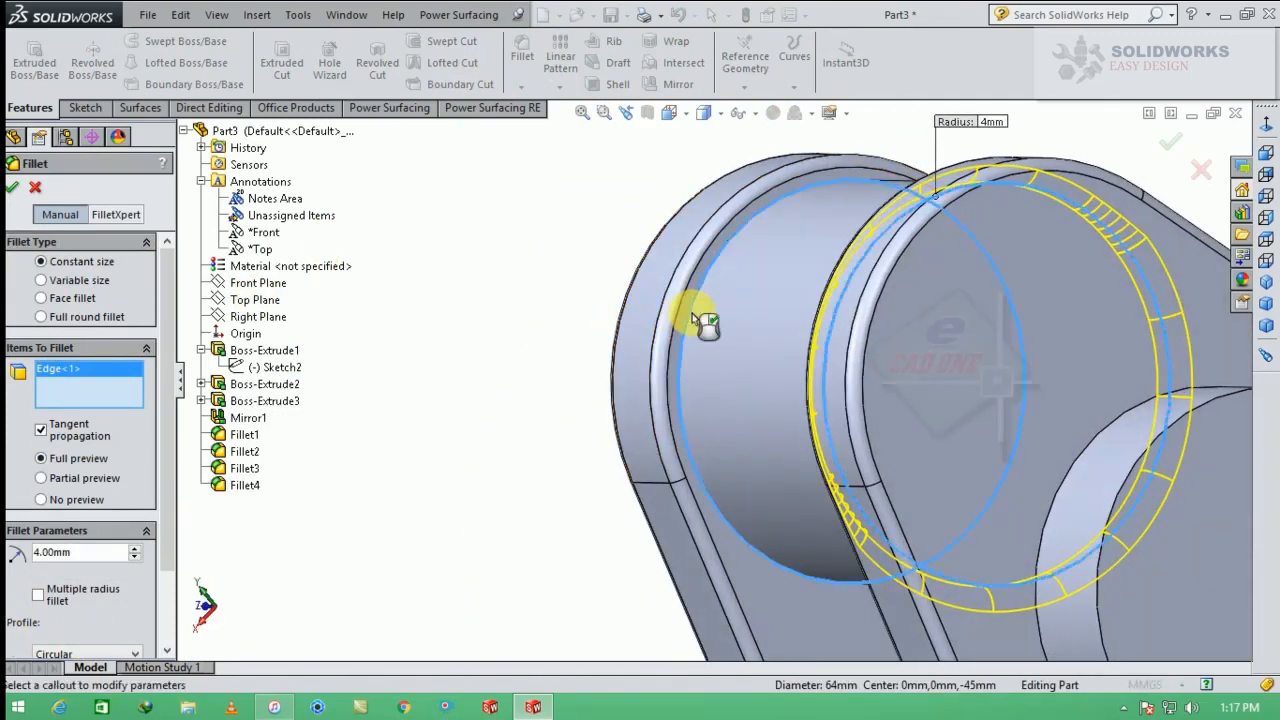
click(694, 317)
click(14, 189)
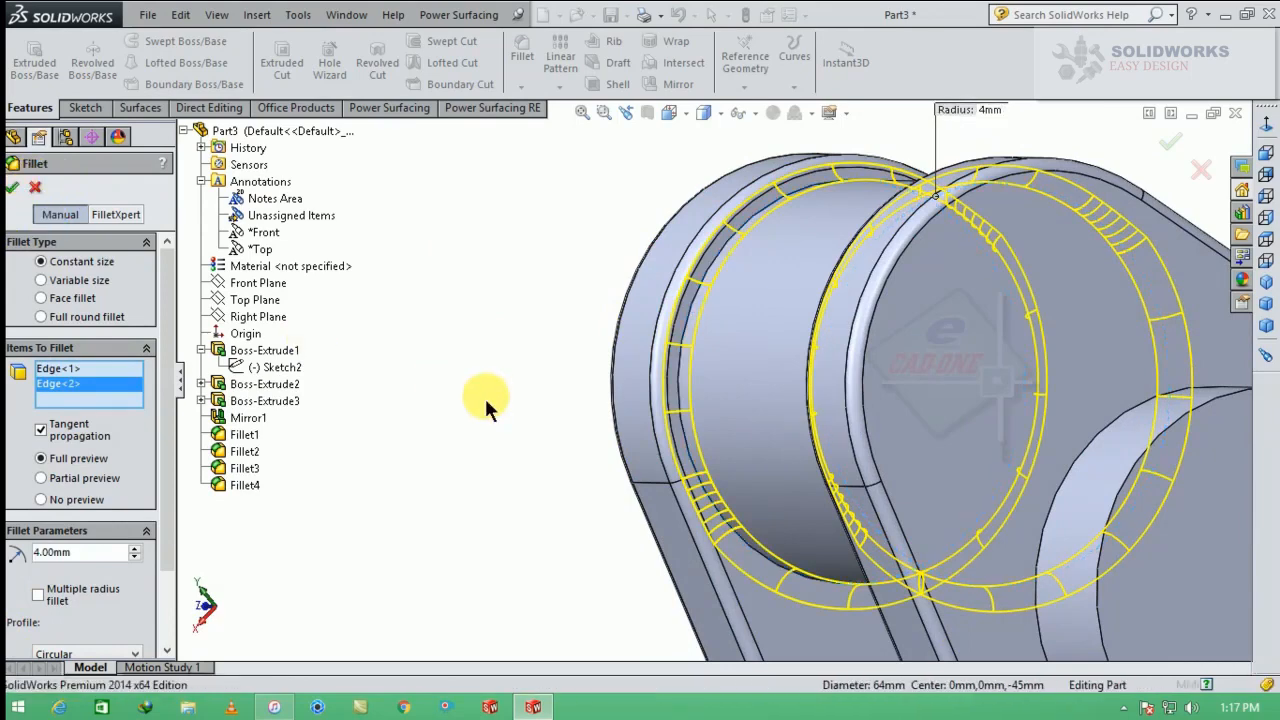
Fillet the edge where the rear journal boss meets the rear web with a 7 mm radius.
scroll(510, 410, up, 3)
middle_drag(691, 510, 752, 508)
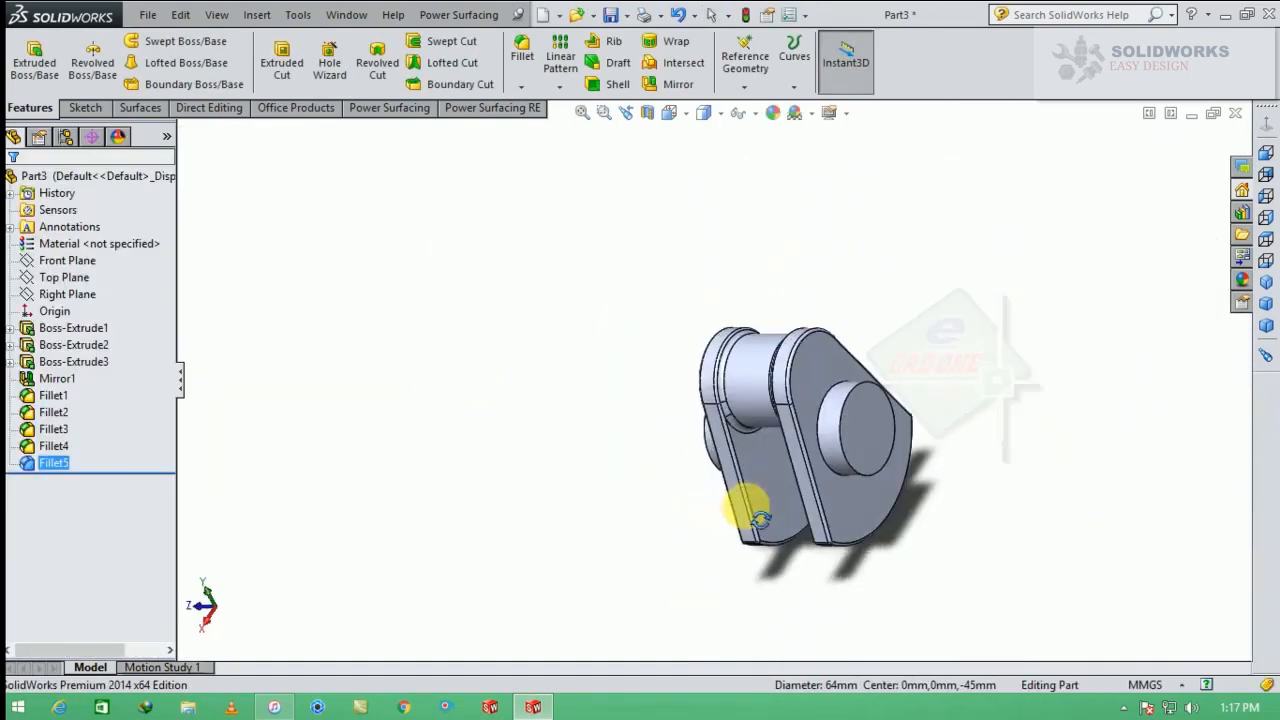
scroll(833, 429, down, 3)
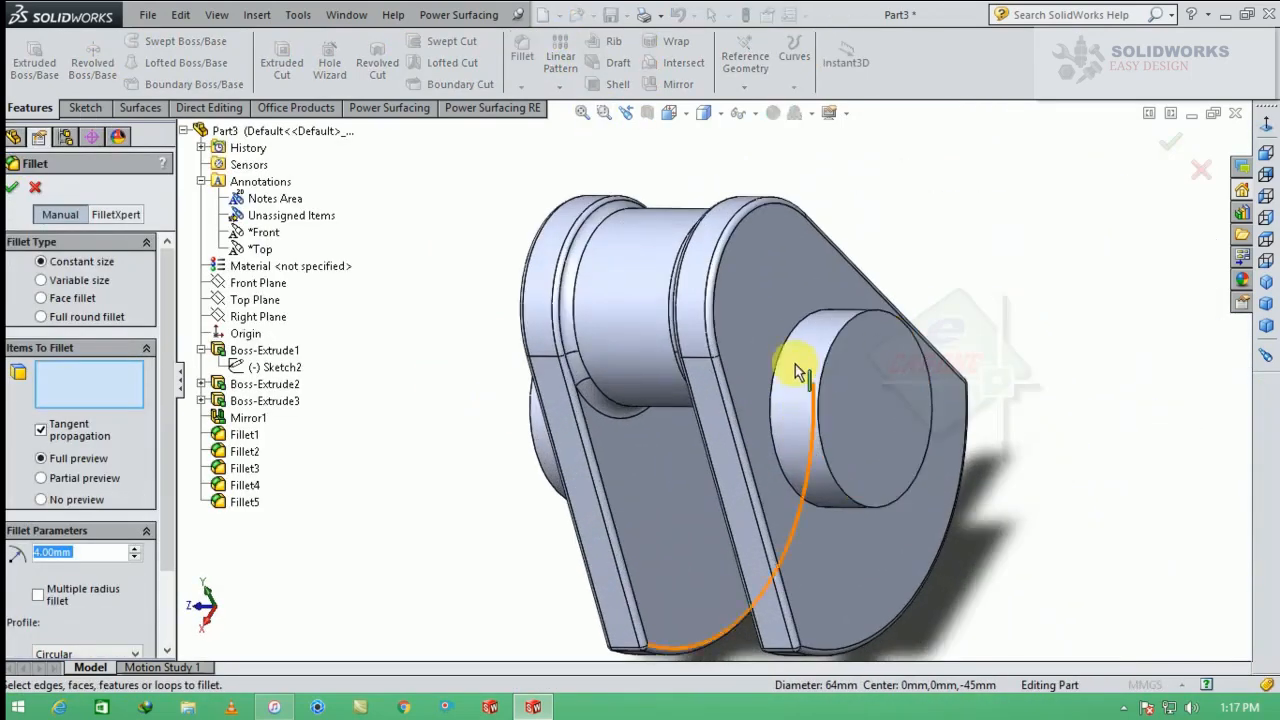
click(783, 352)
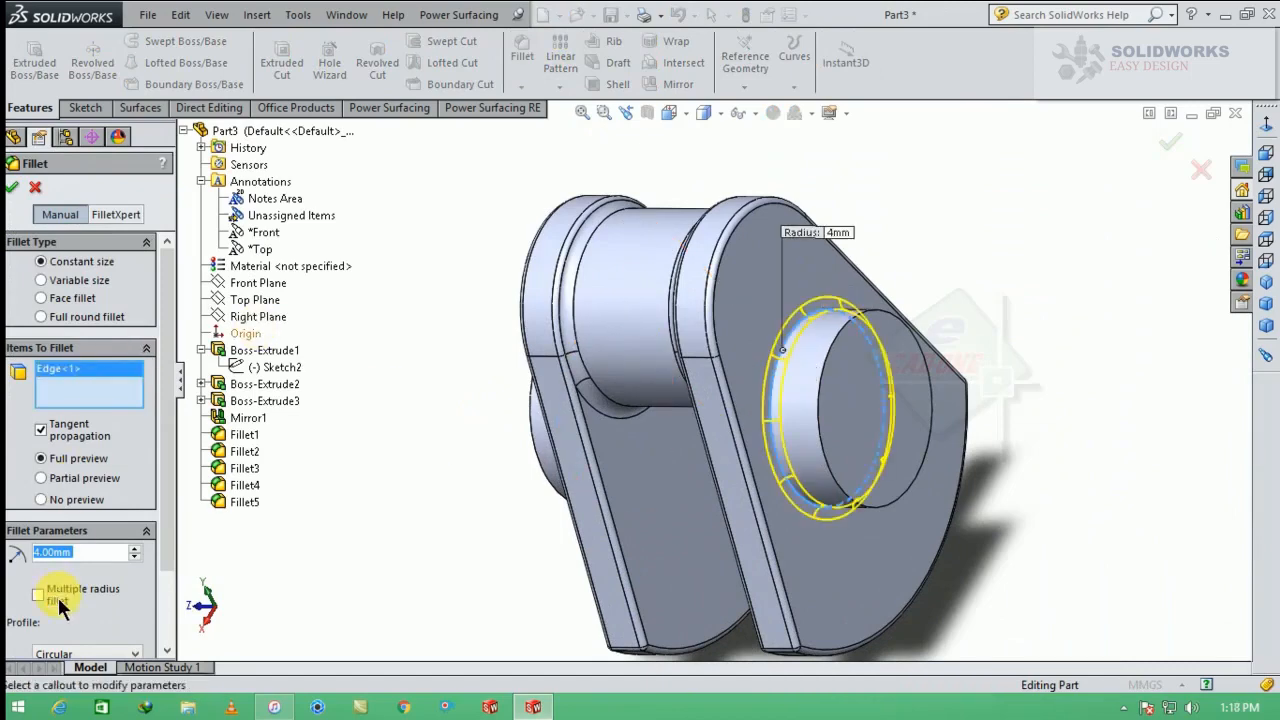
text(7)
key(Return)
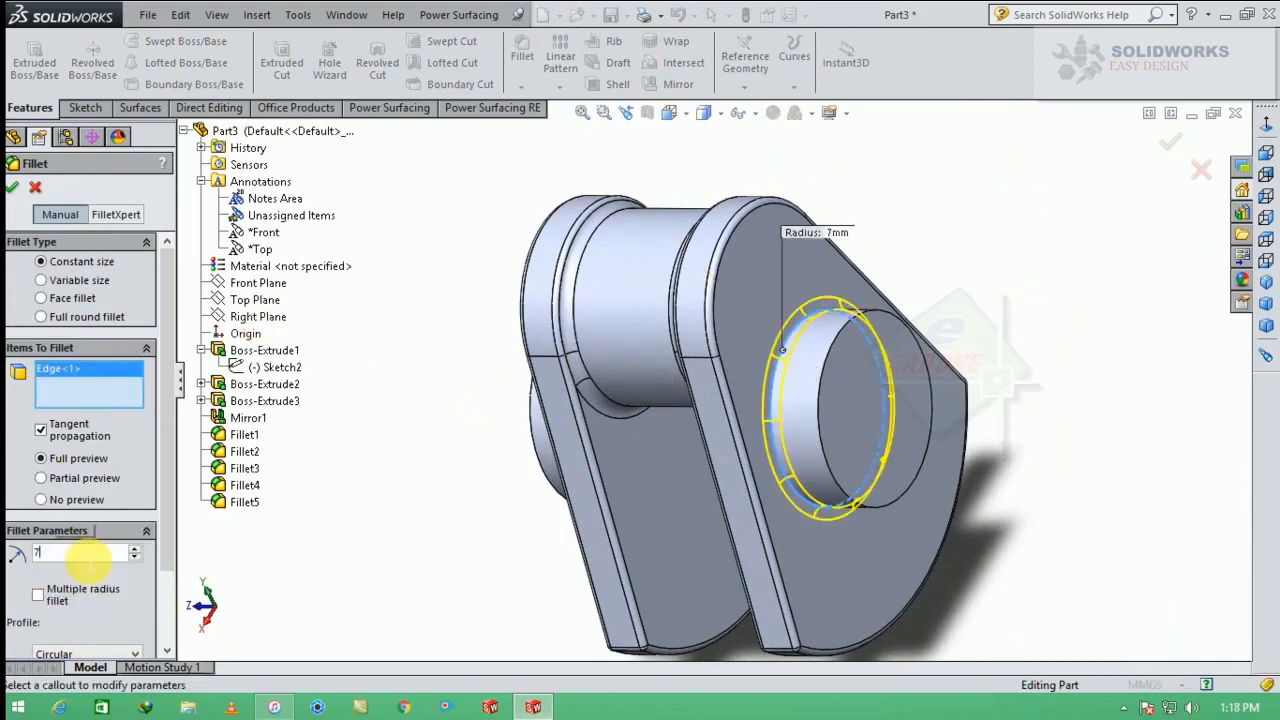
click(17, 187)
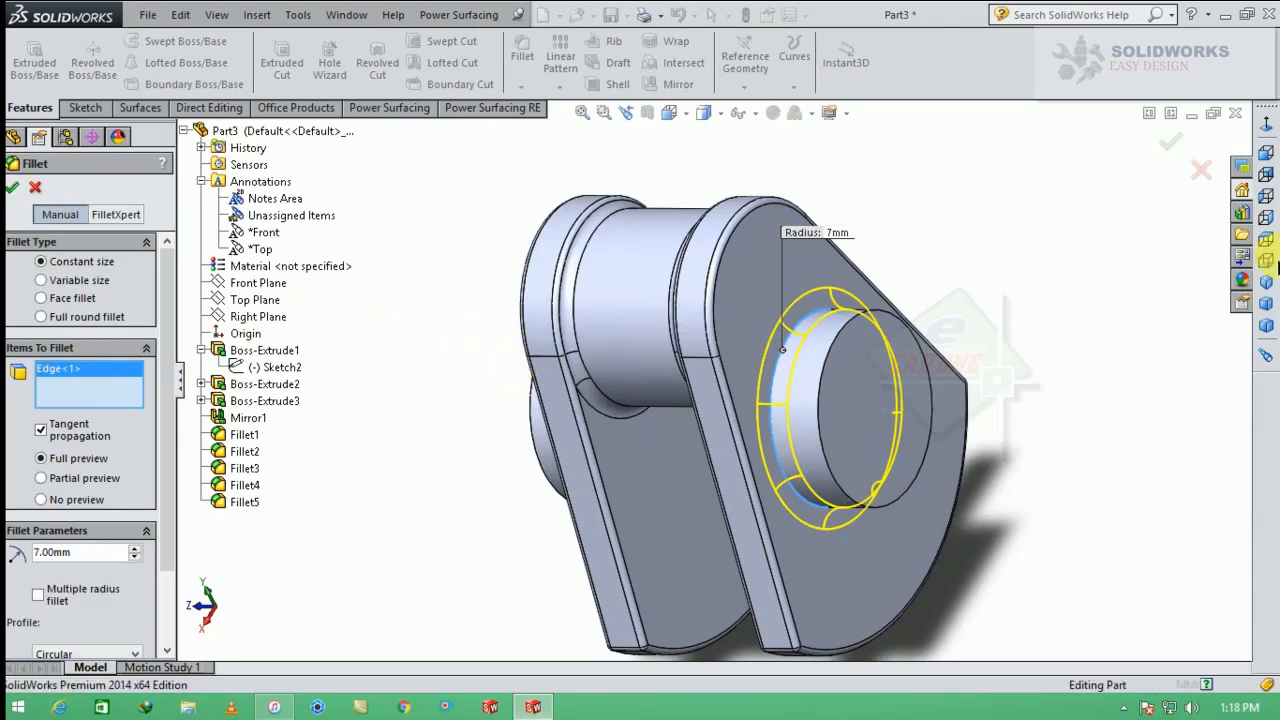
Start a Move/Copy Body operation on the finished crank throw and set it to make 3 copies.
middle_drag(1192, 305, 975, 385)
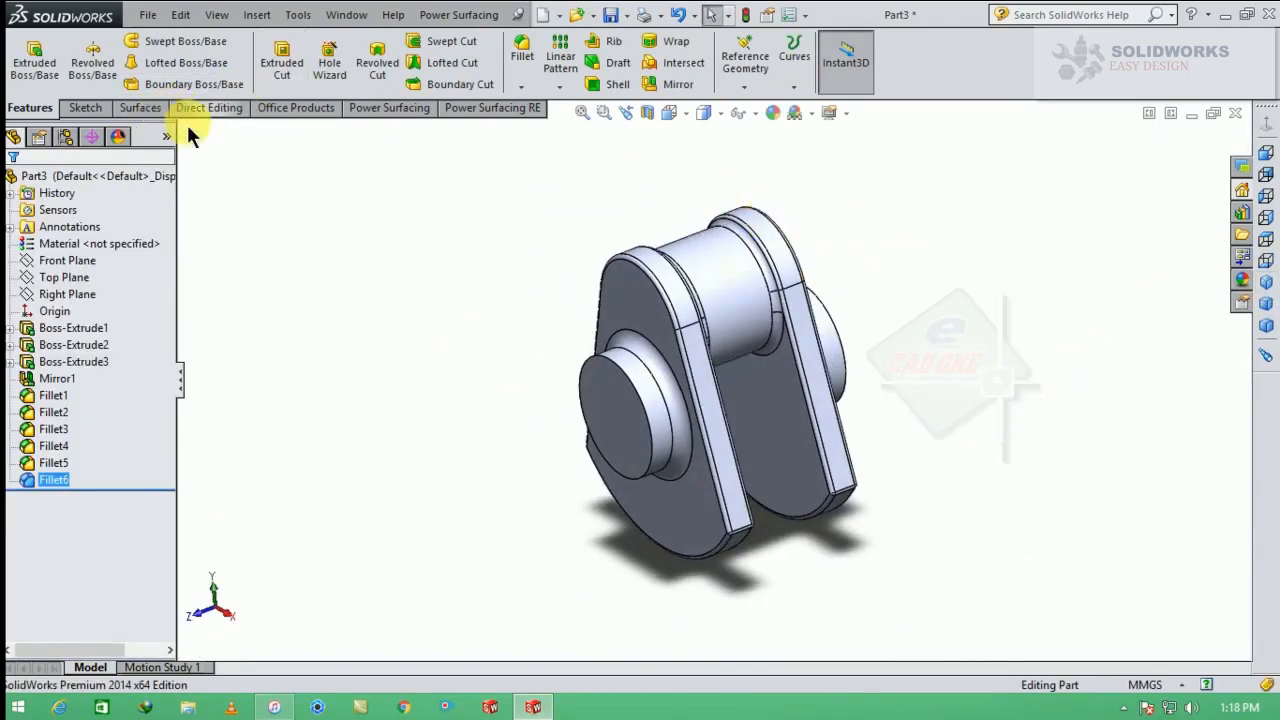
click(212, 108)
click(76, 55)
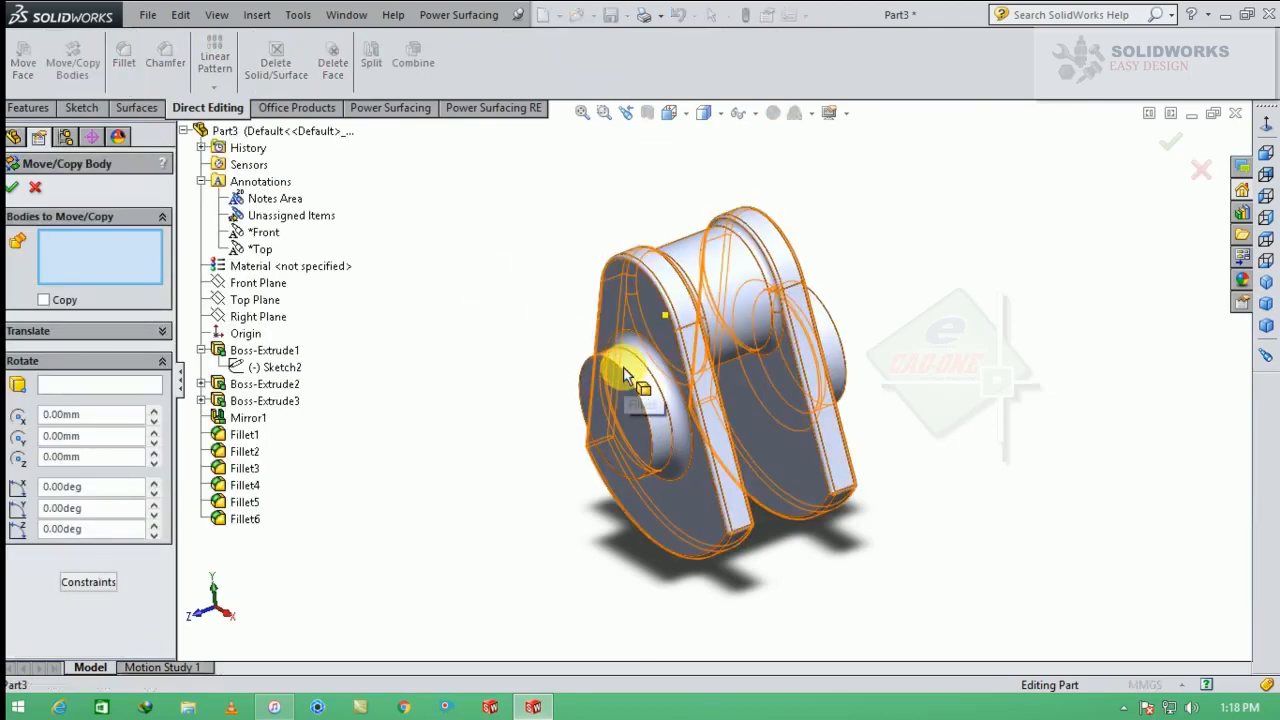
click(620, 372)
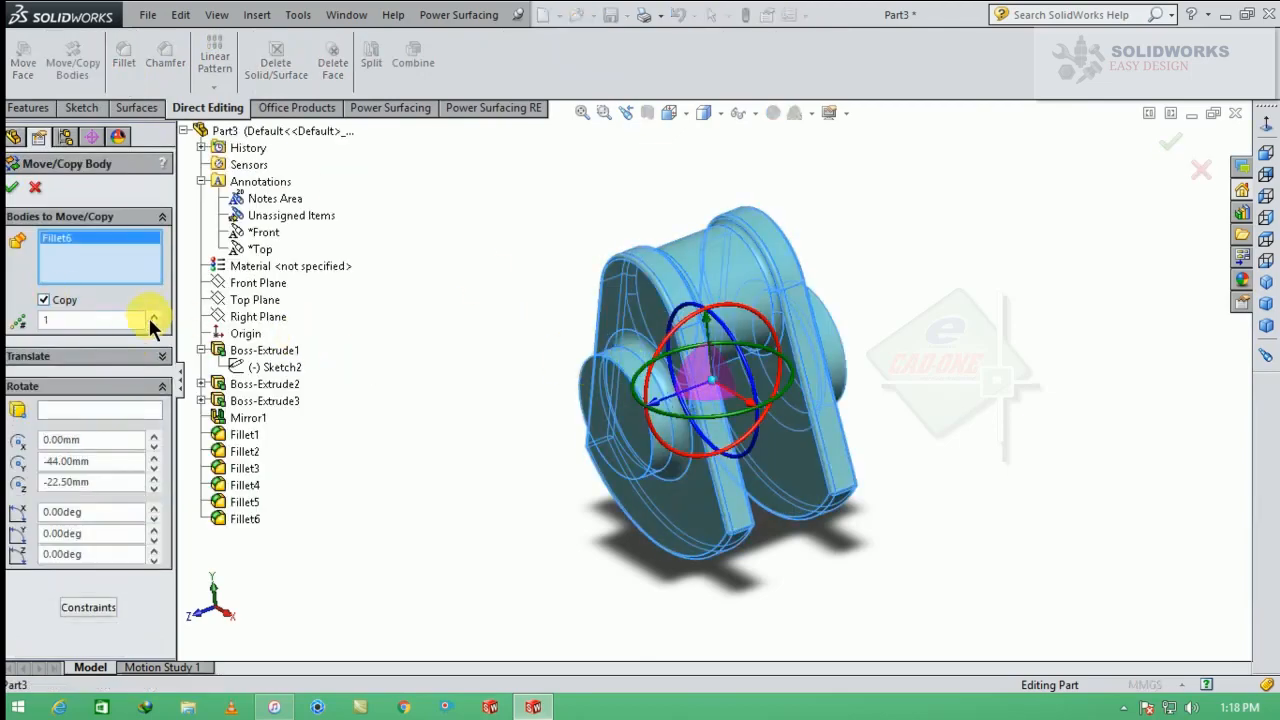
click(155, 316)
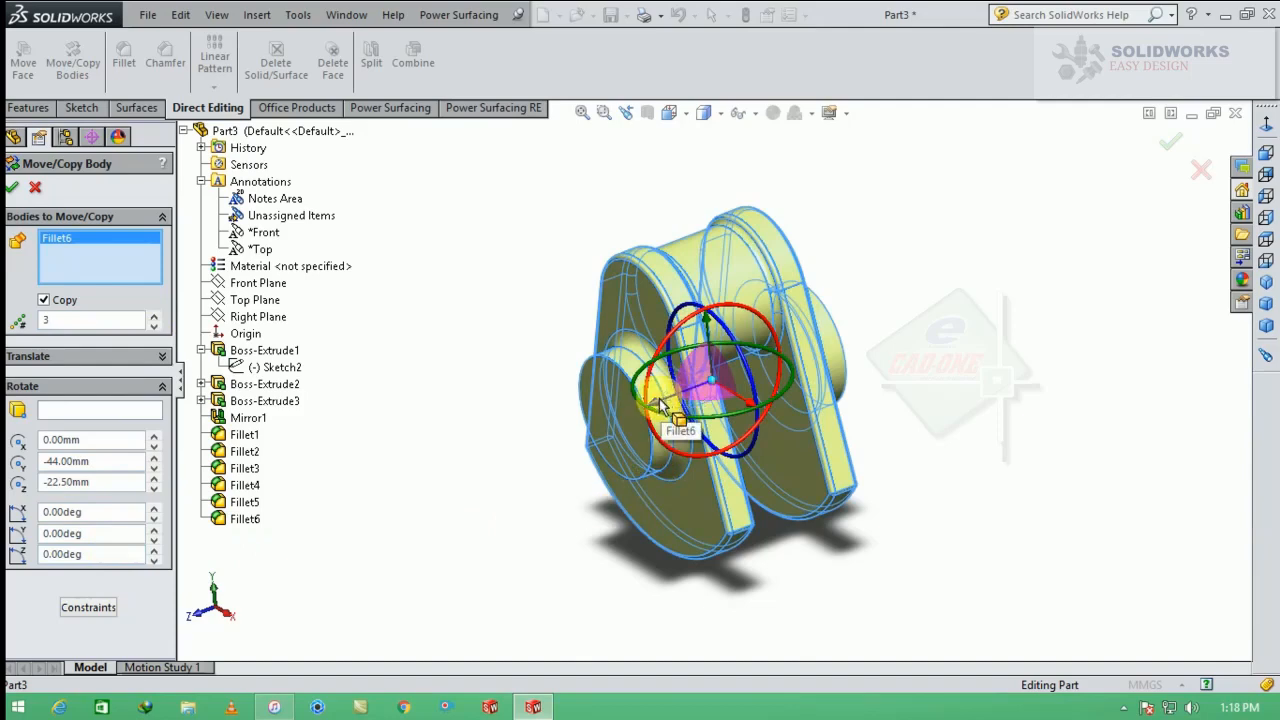
Offset the crank throw copies by 114 mm along Z and create them.
drag(660, 410, 430, 447)
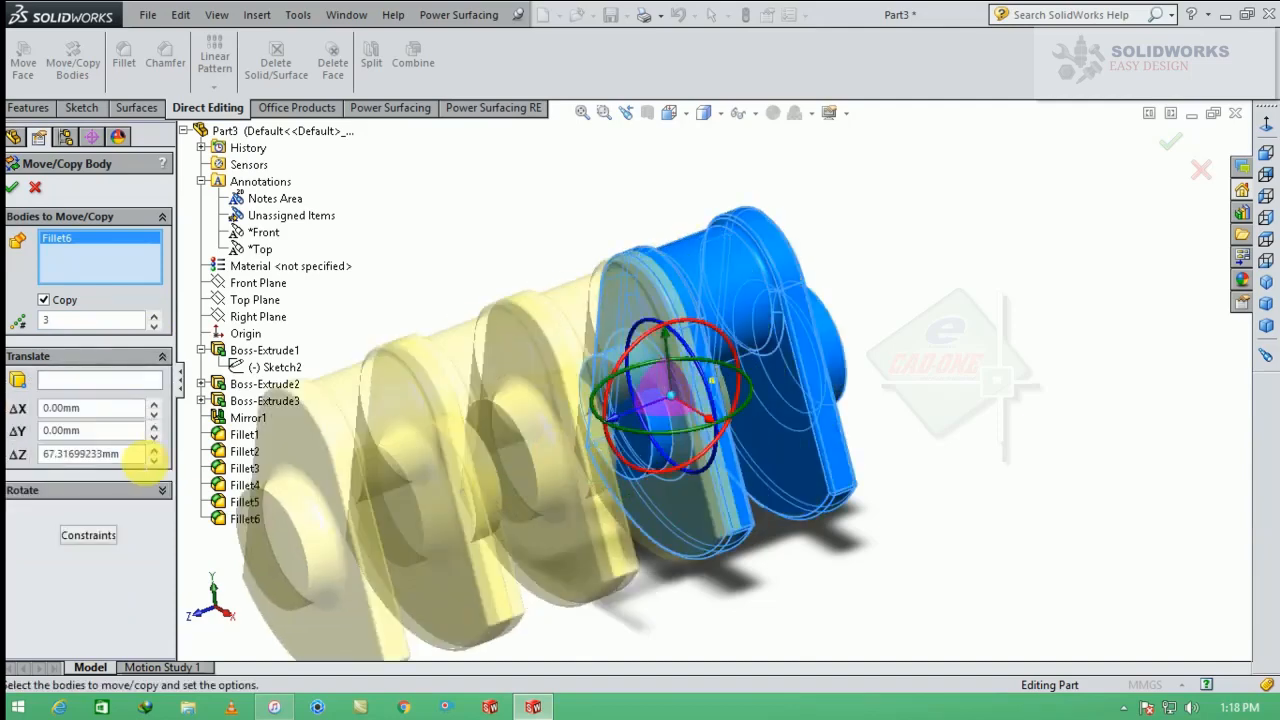
text(114)
key(Return)
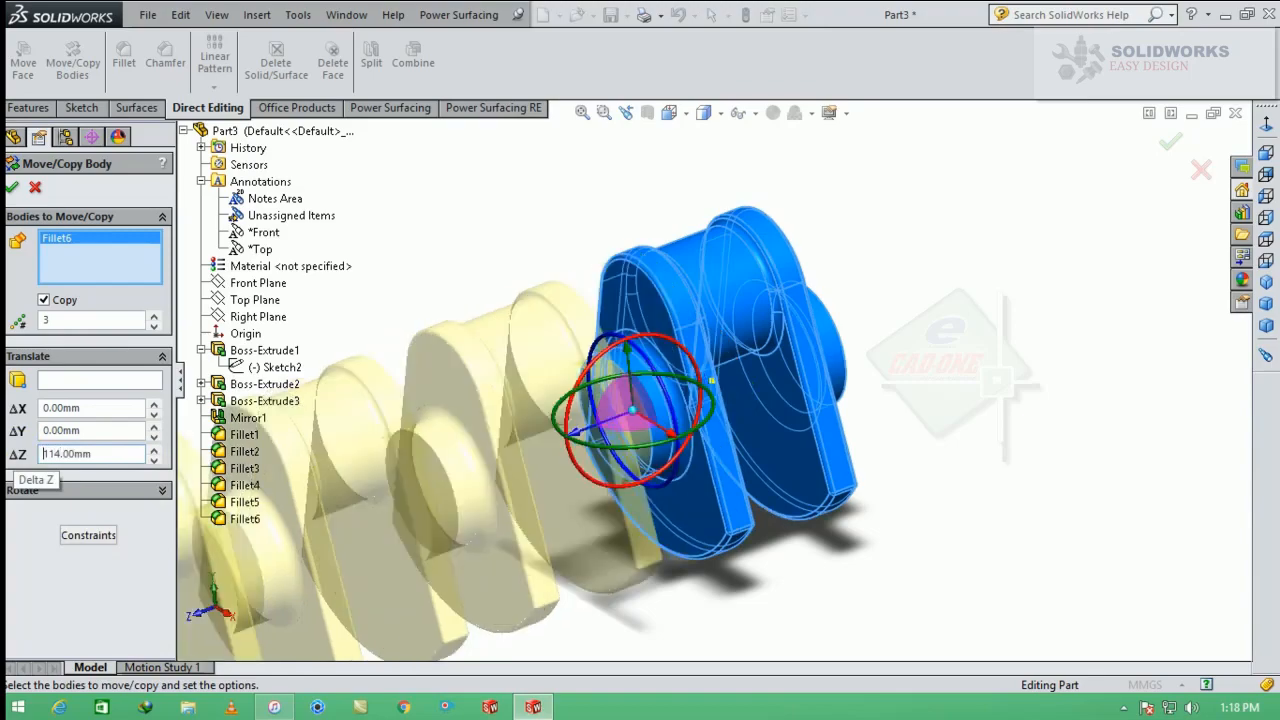
middle_drag(818, 388, 771, 387)
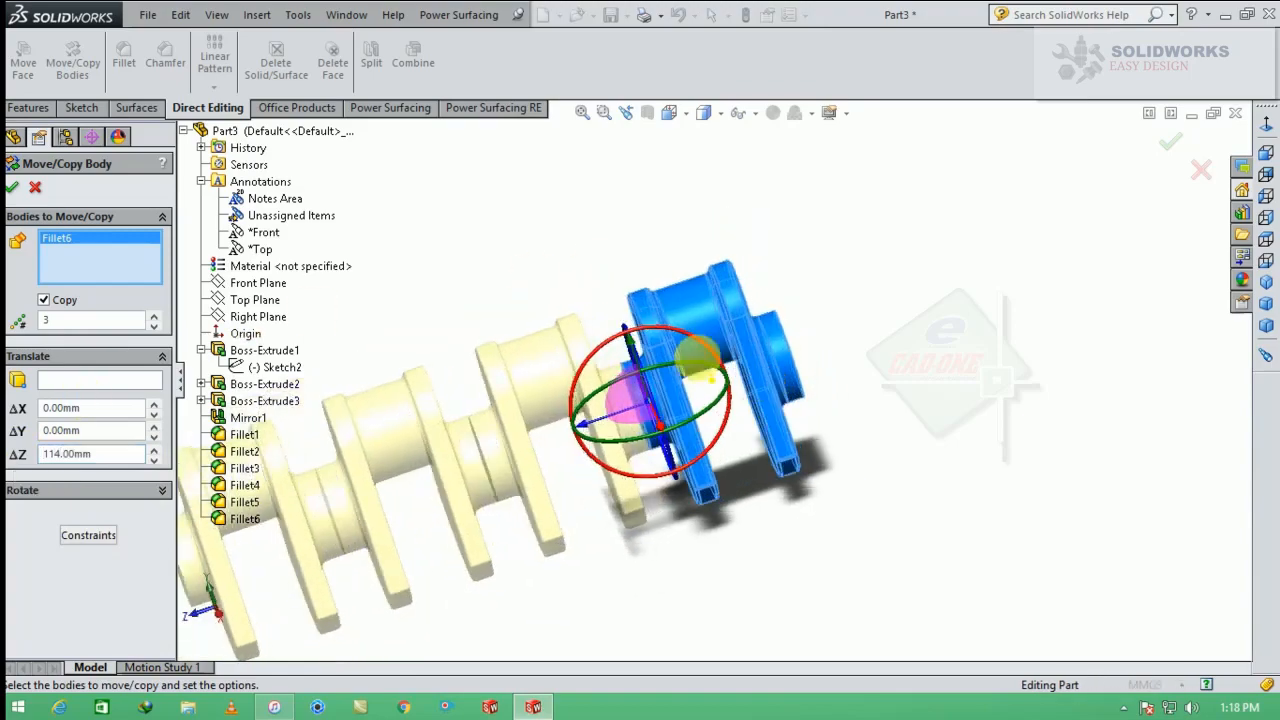
scroll(486, 468, down, 7)
scroll(690, 432, up, 7)
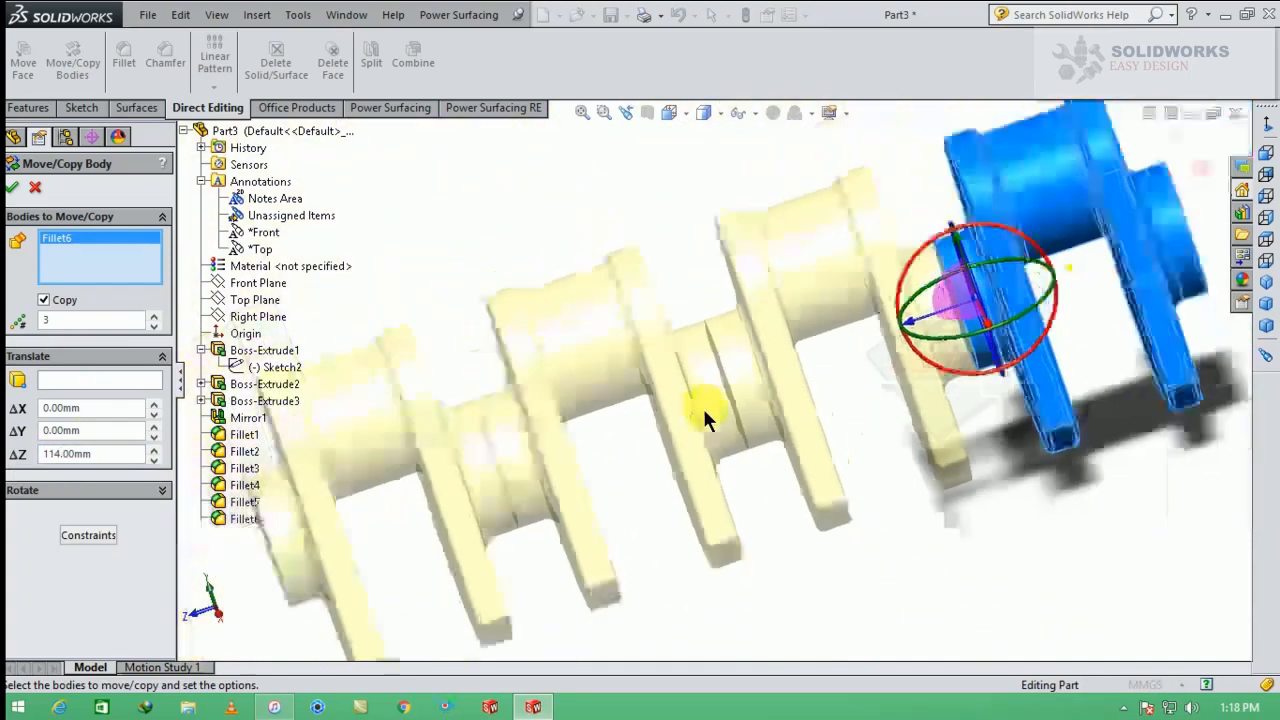
click(20, 194)
Sketch a circle about 31.5 mm in diameter, centred on the end face of the front journal boss.
scroll(786, 490, up, 3)
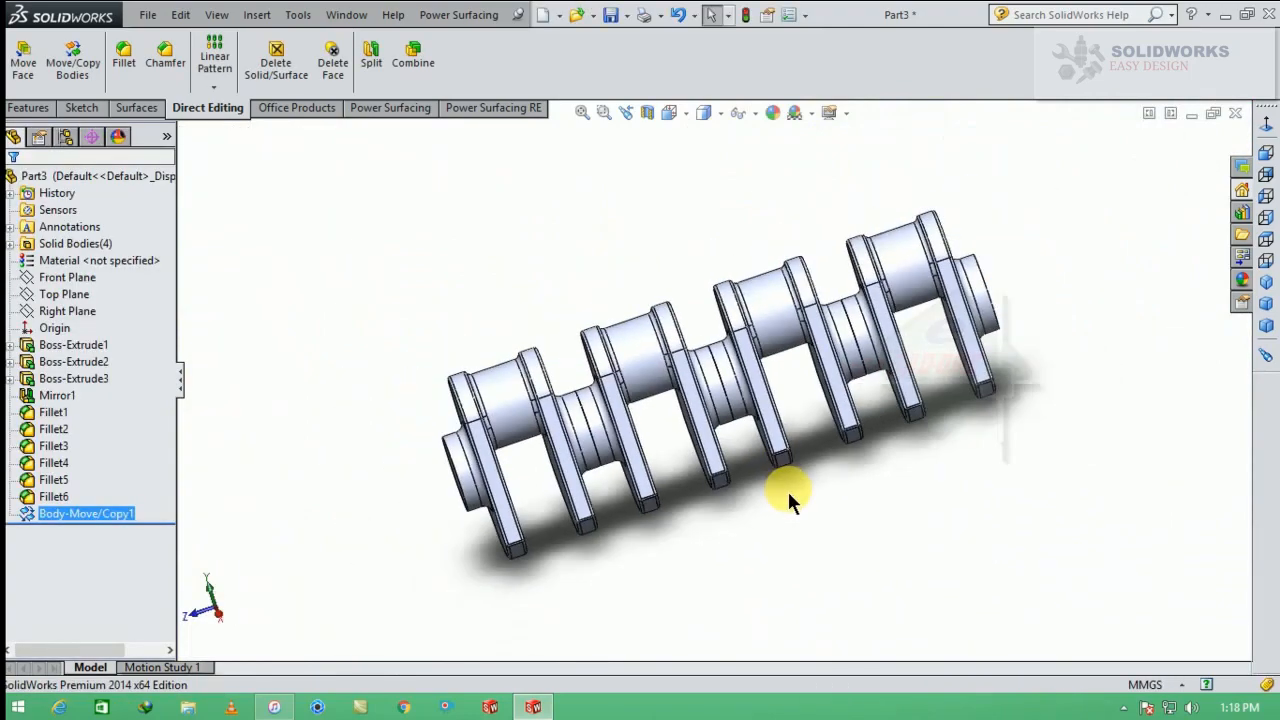
middle_drag(787, 489, 695, 432)
scroll(528, 471, down, 3)
click(523, 471)
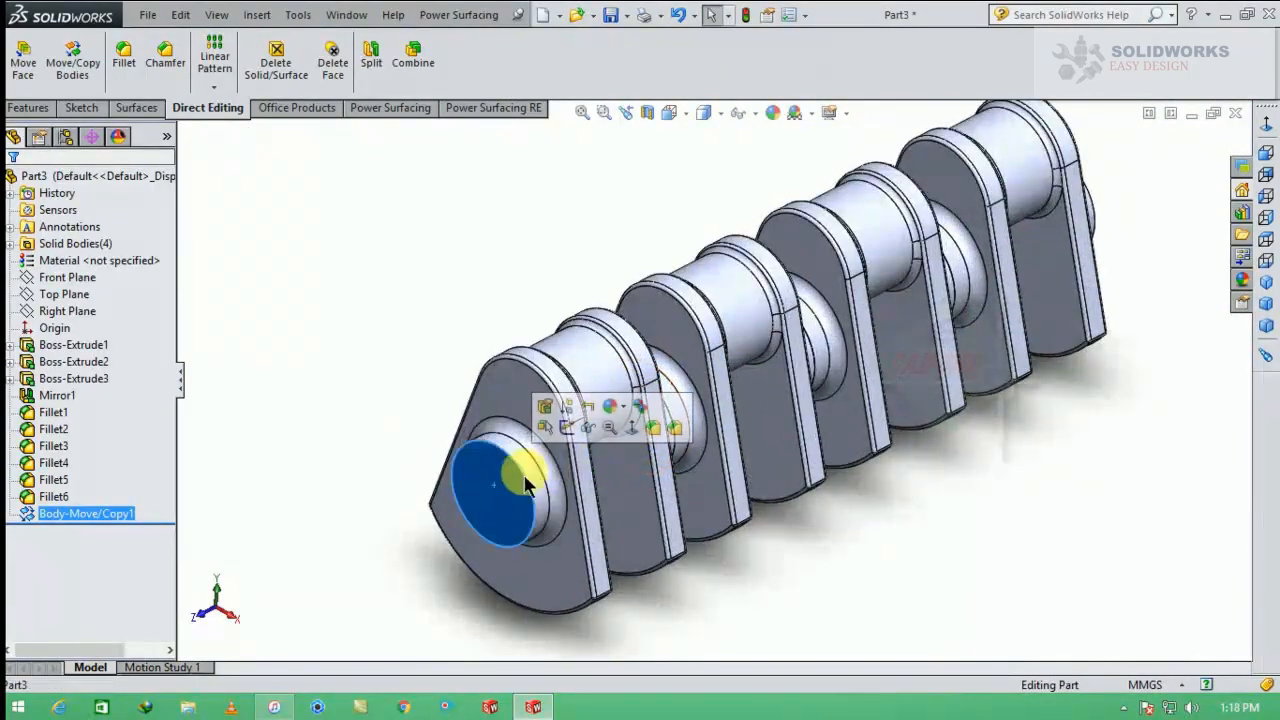
click(571, 423)
click(154, 40)
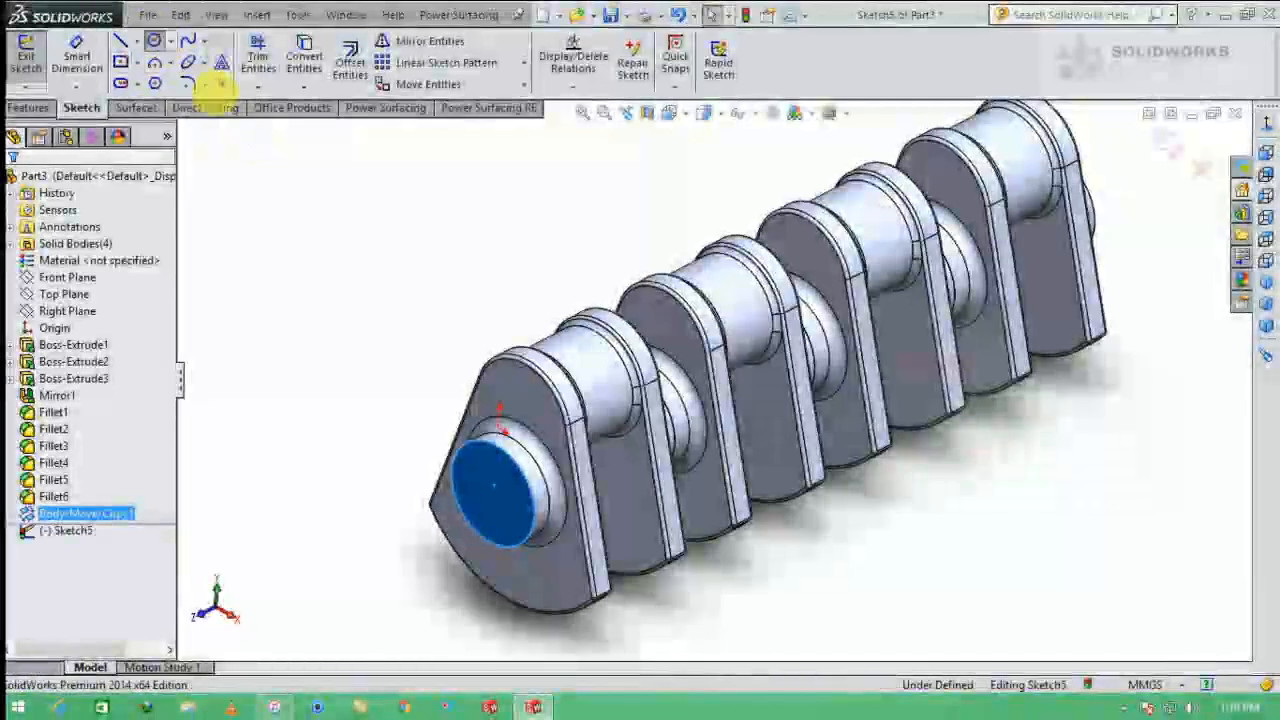
scroll(505, 480, down, 3)
click(510, 470)
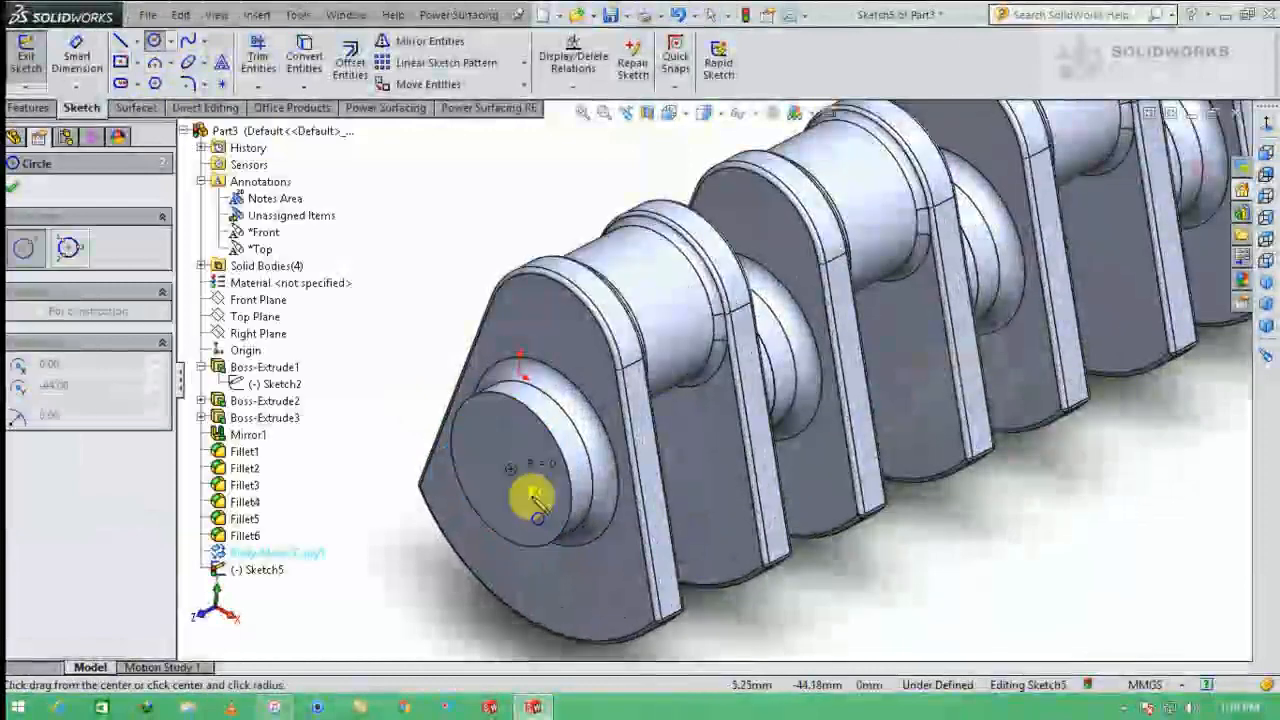
click(531, 500)
click(32, 107)
click(34, 68)
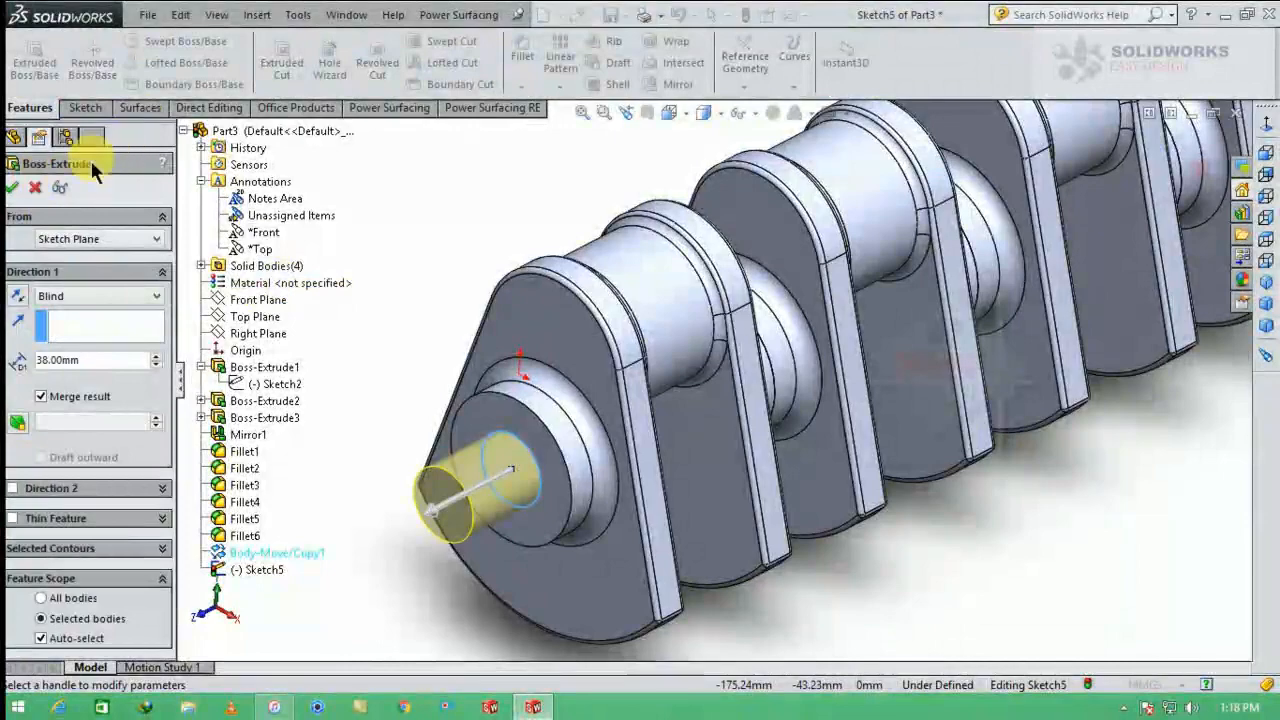
click(35, 189)
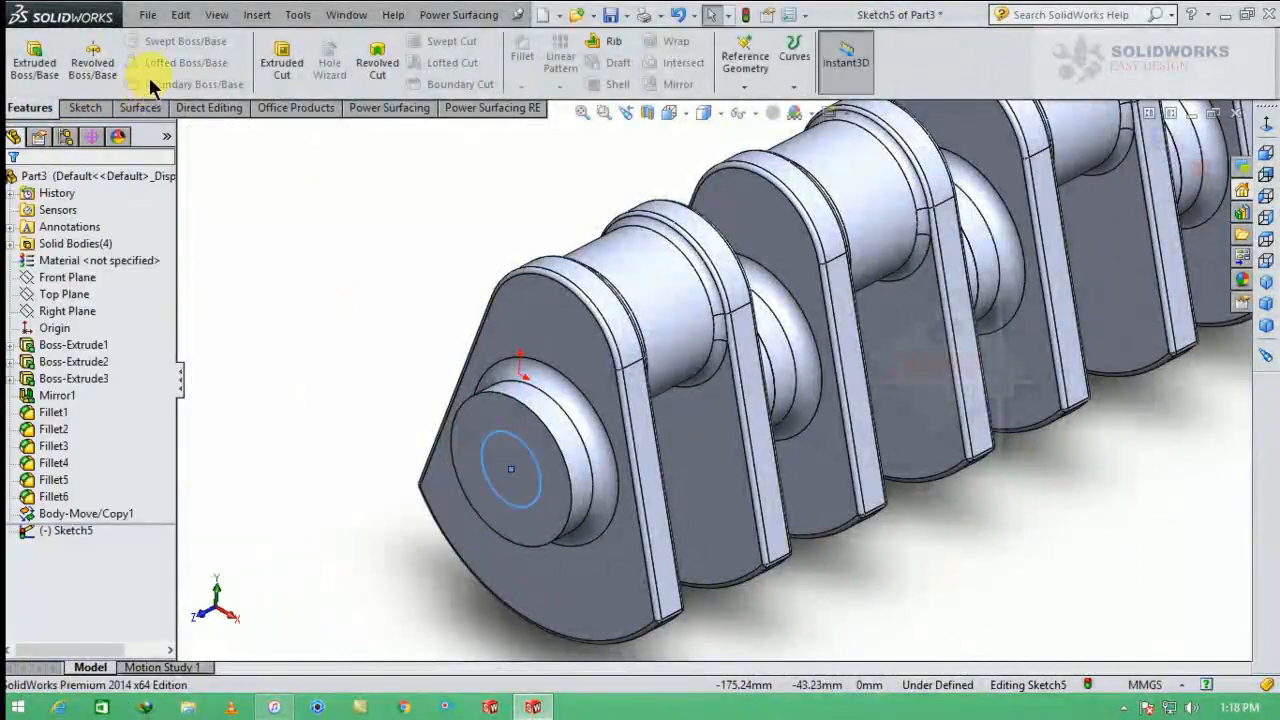
Dimension the circle on the front journal face and set its diameter to 32 mm.
click(85, 107)
click(74, 60)
click(489, 438)
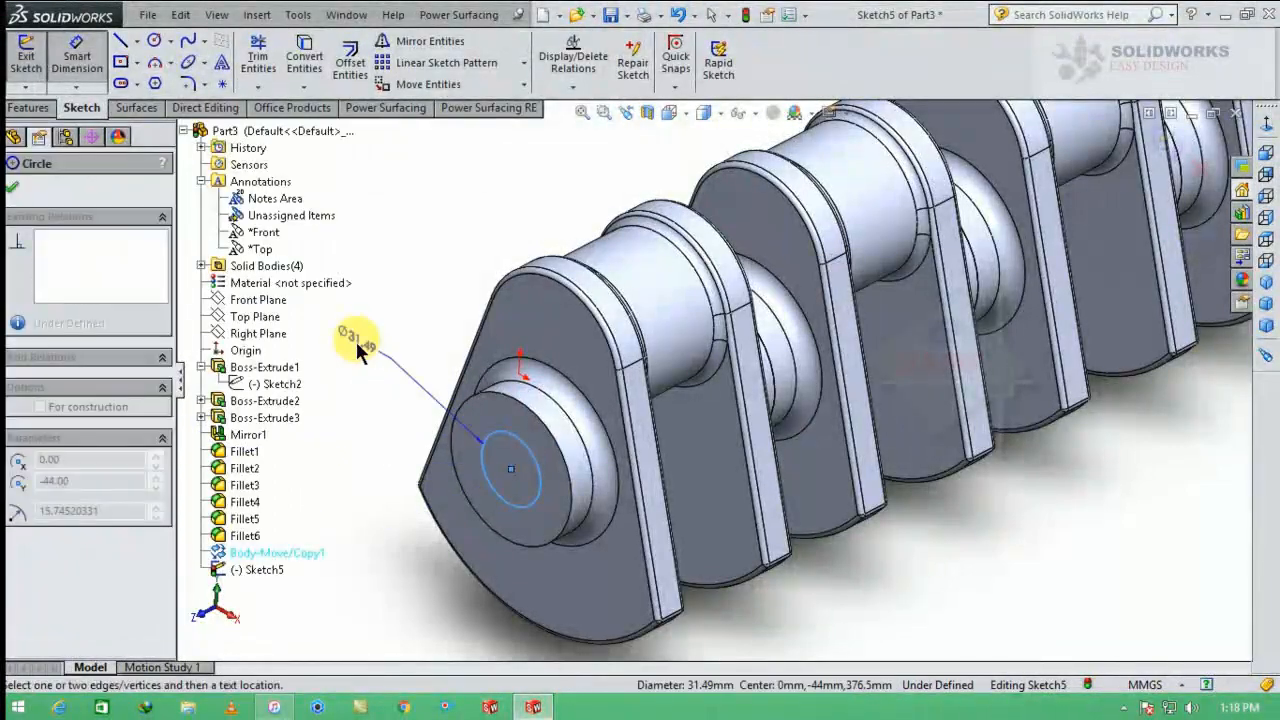
click(355, 339)
key(Return)
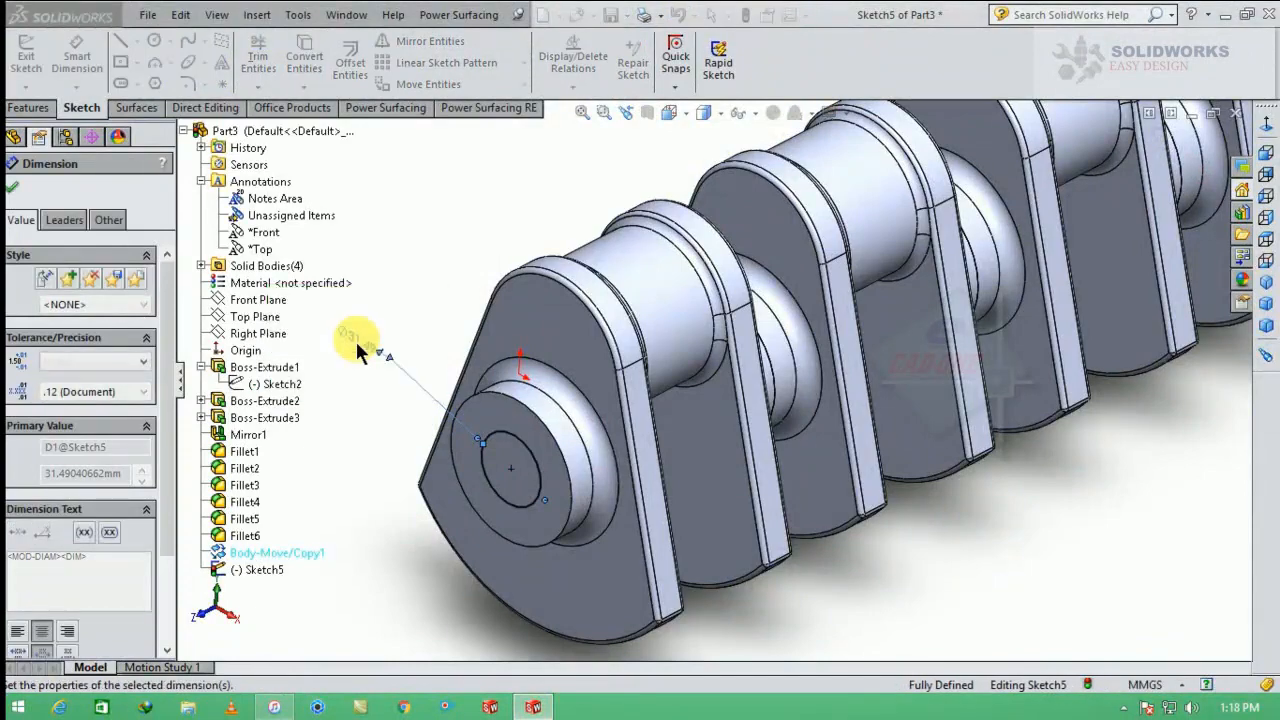
double_click(357, 341)
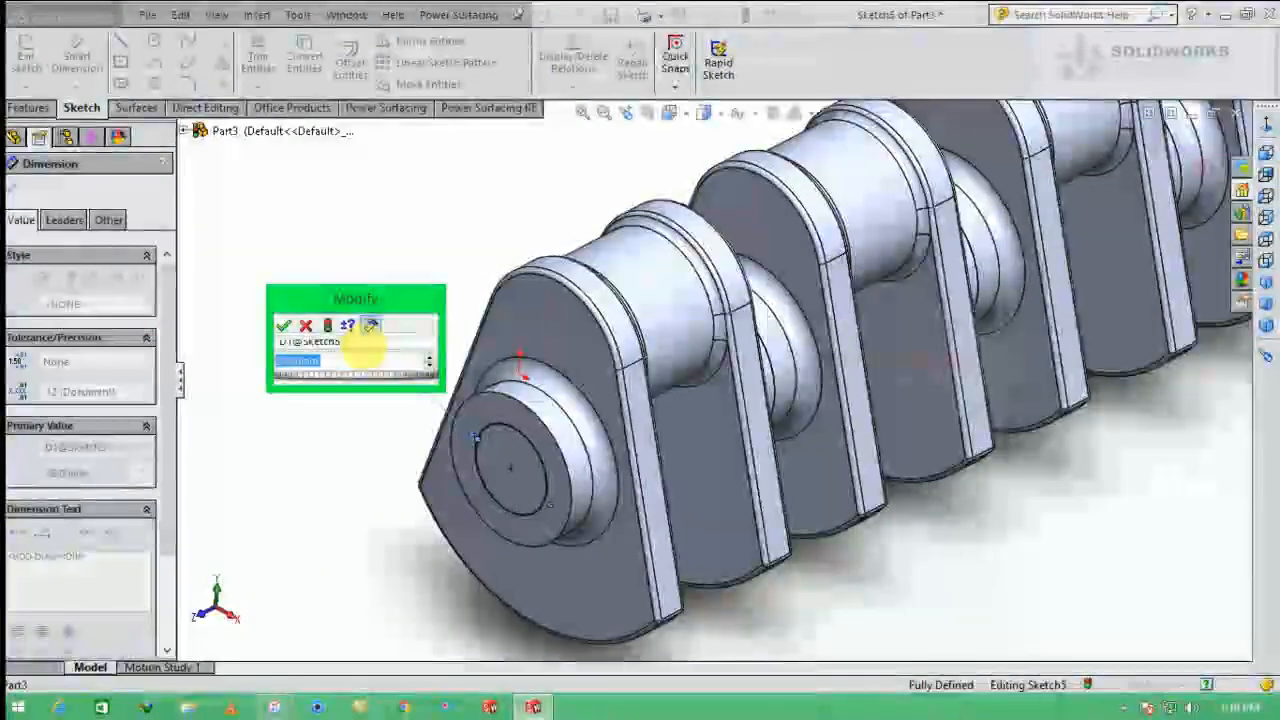
text(32)
key(Return)
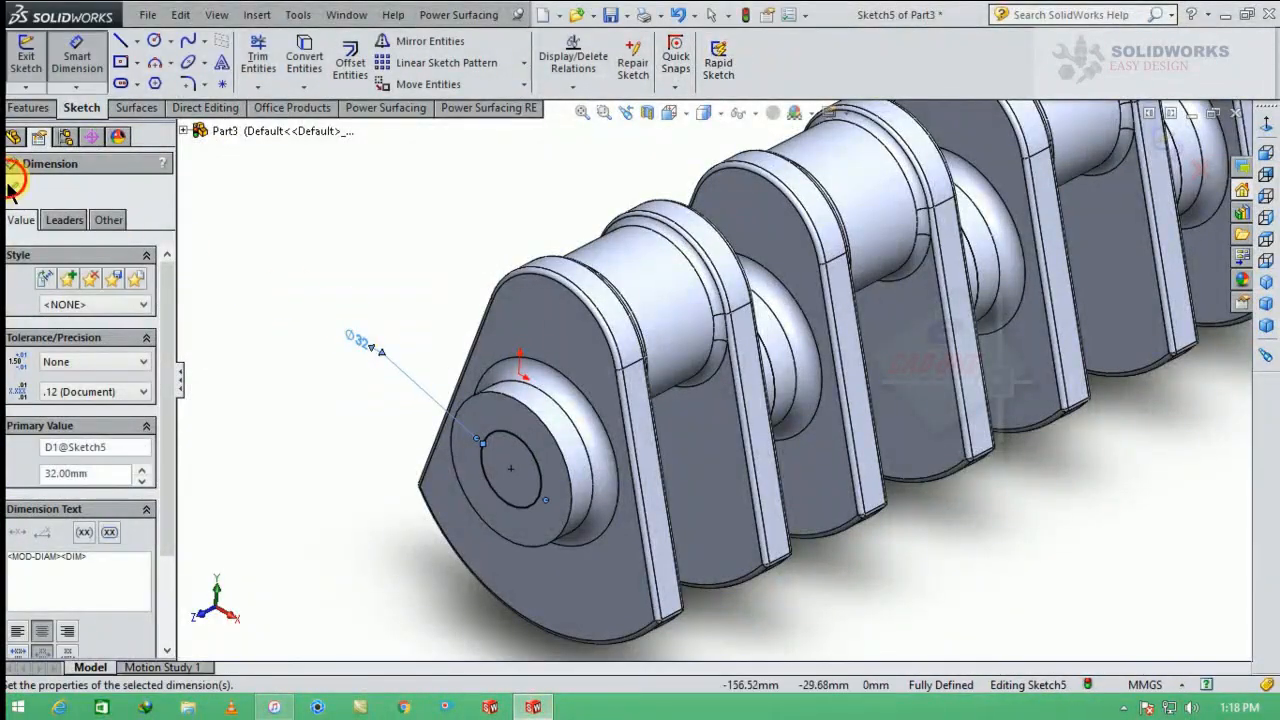
click(12, 187)
Extrude the 32 mm circle outward 158 mm as a front shaft, merged with the crankshaft body.
click(28, 107)
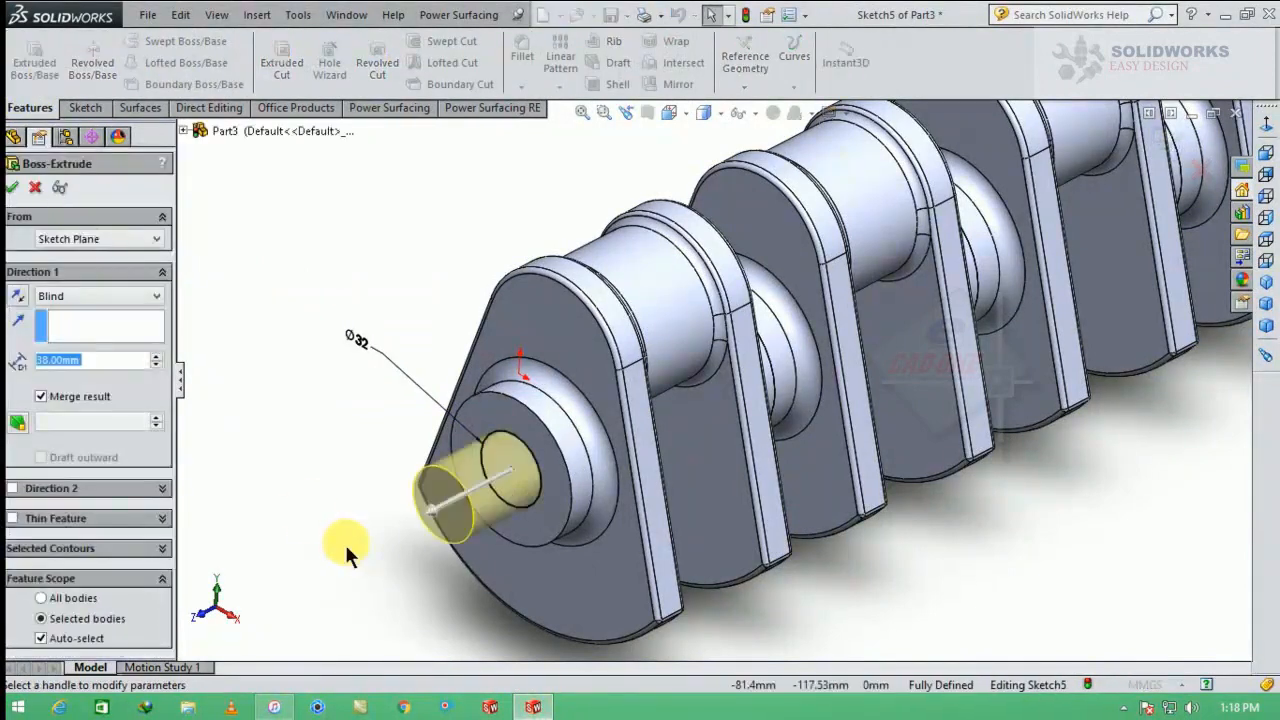
text(158)
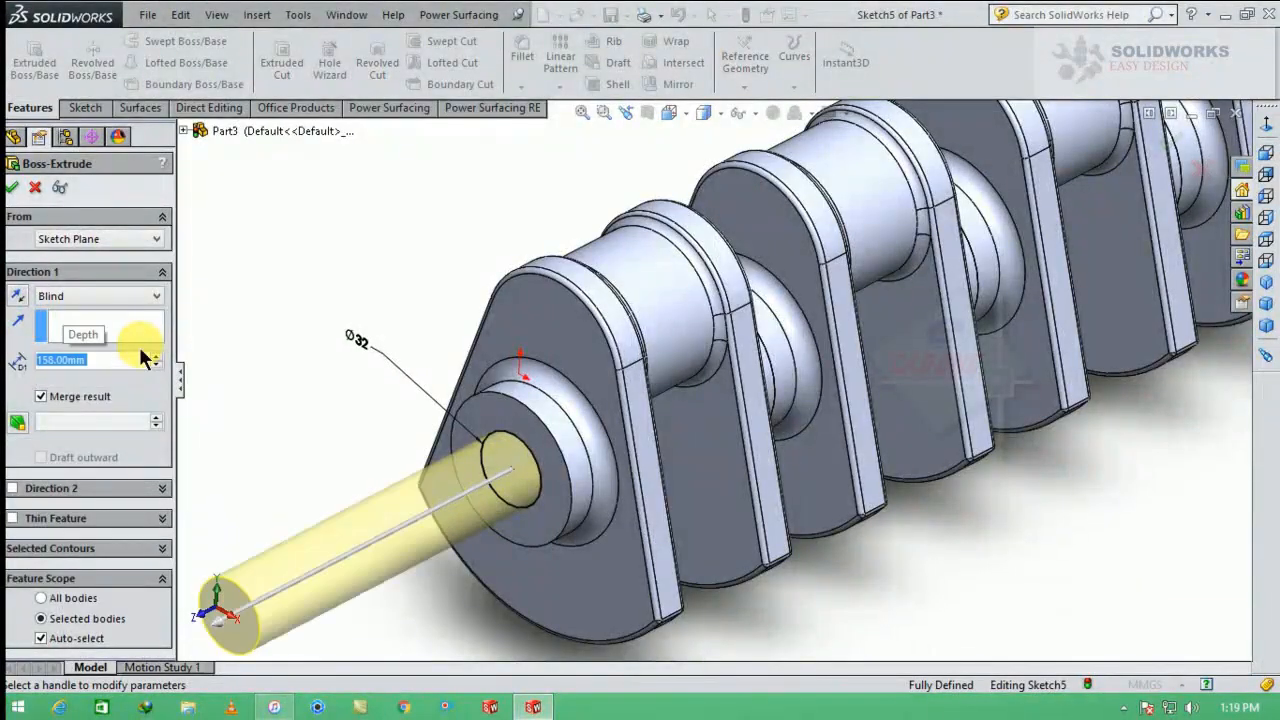
key(Return)
click(15, 189)
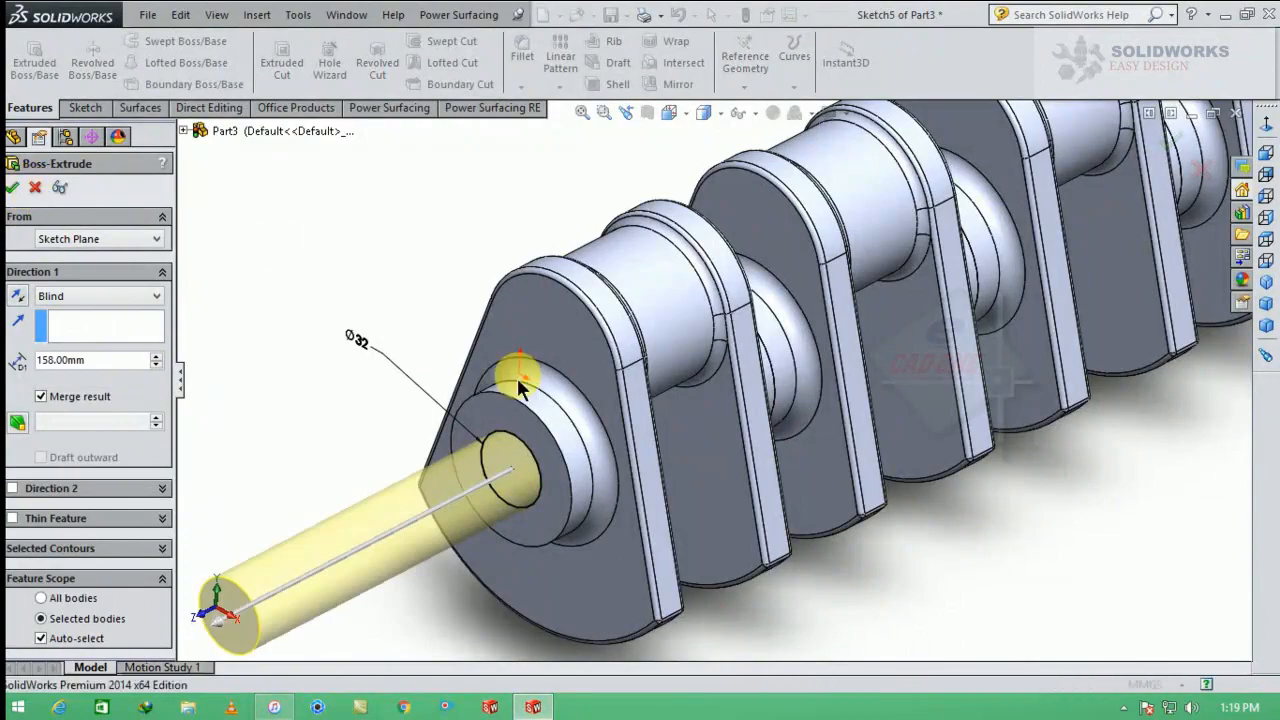
Start a sketch on the rear journal's end face and convert the face's circular edge into a sketch circle.
scroll(545, 457, up, 5)
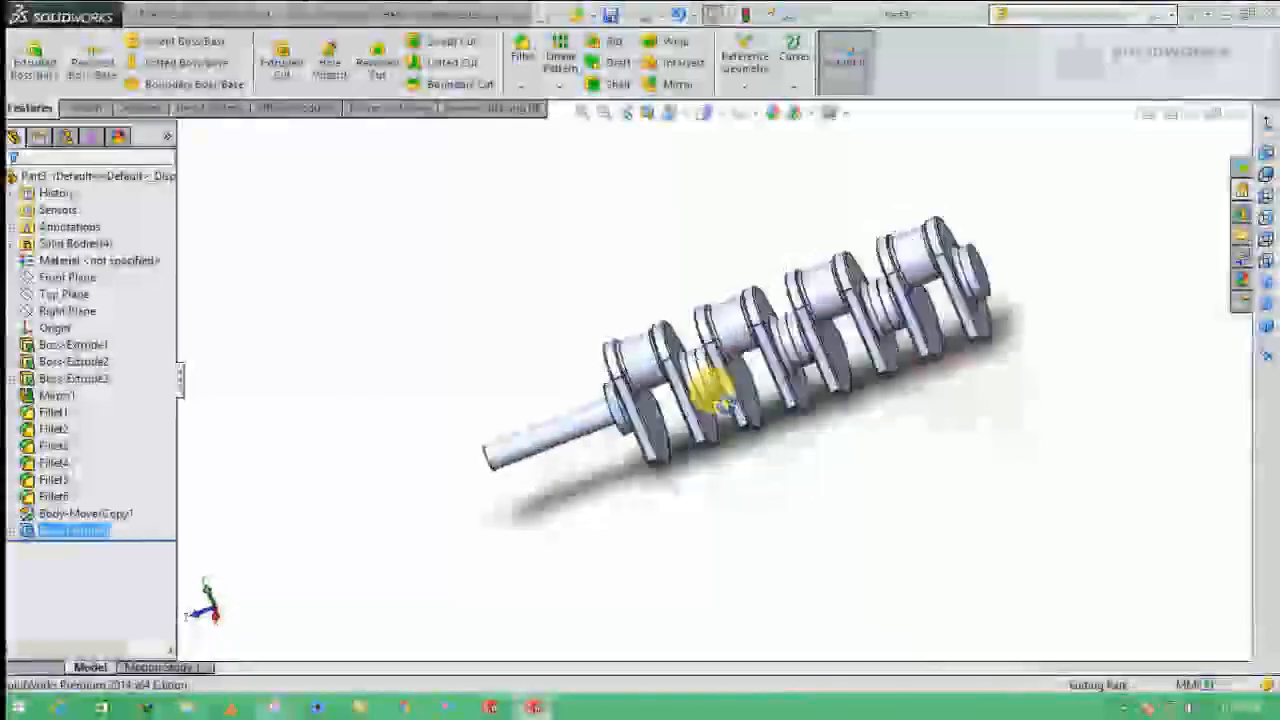
scroll(900, 330, down, 8)
click(897, 357)
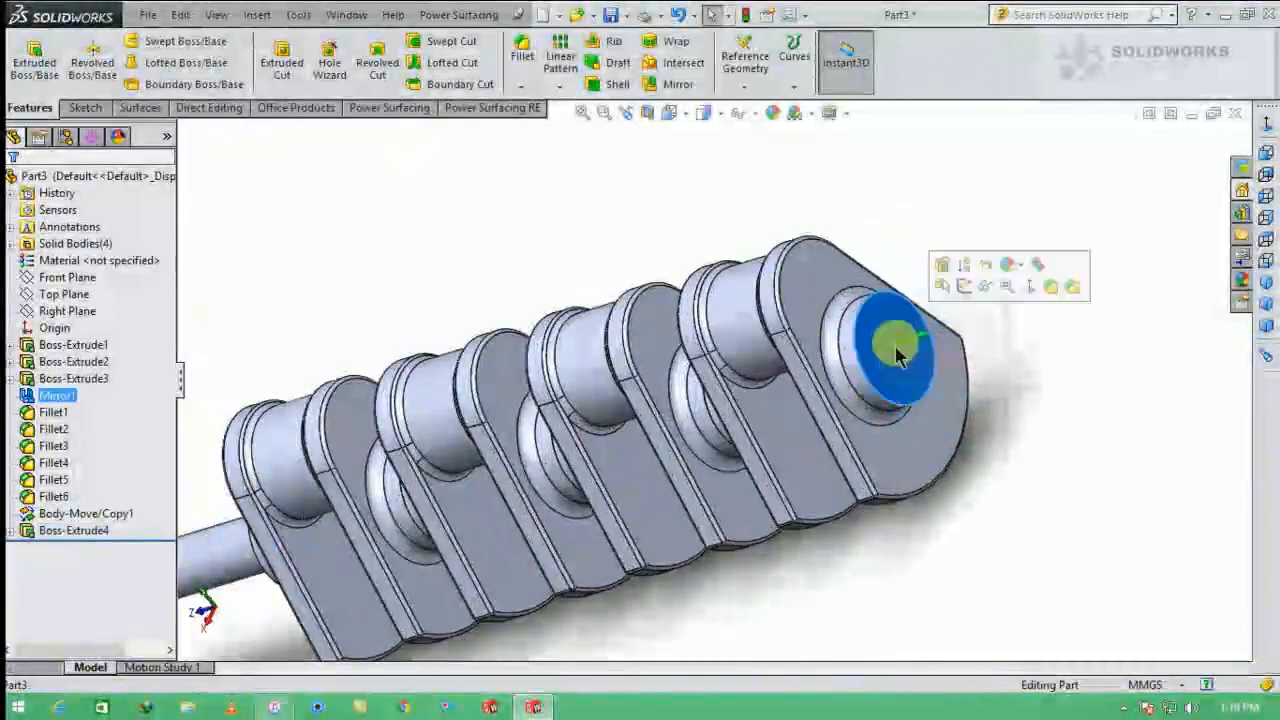
click(963, 287)
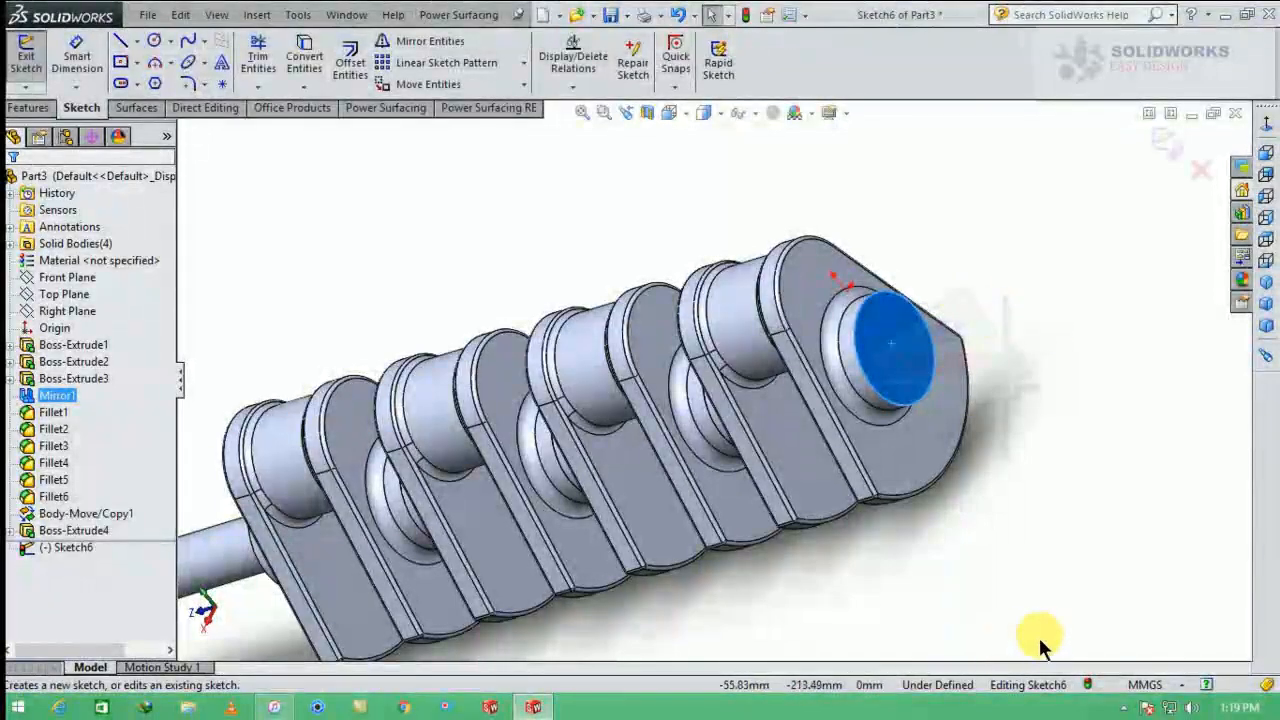
click(298, 73)
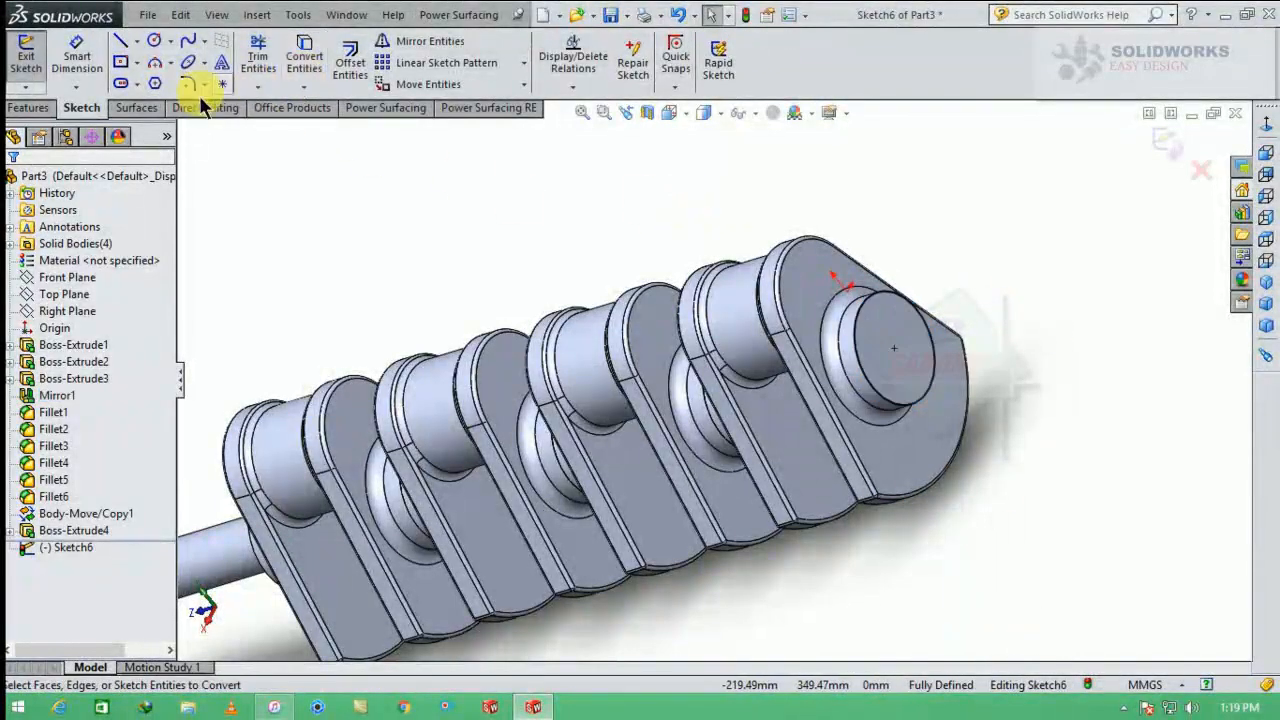
Extrude the converted rear journal circle 19 mm outward, merged with the crankshaft body.
click(30, 108)
click(55, 78)
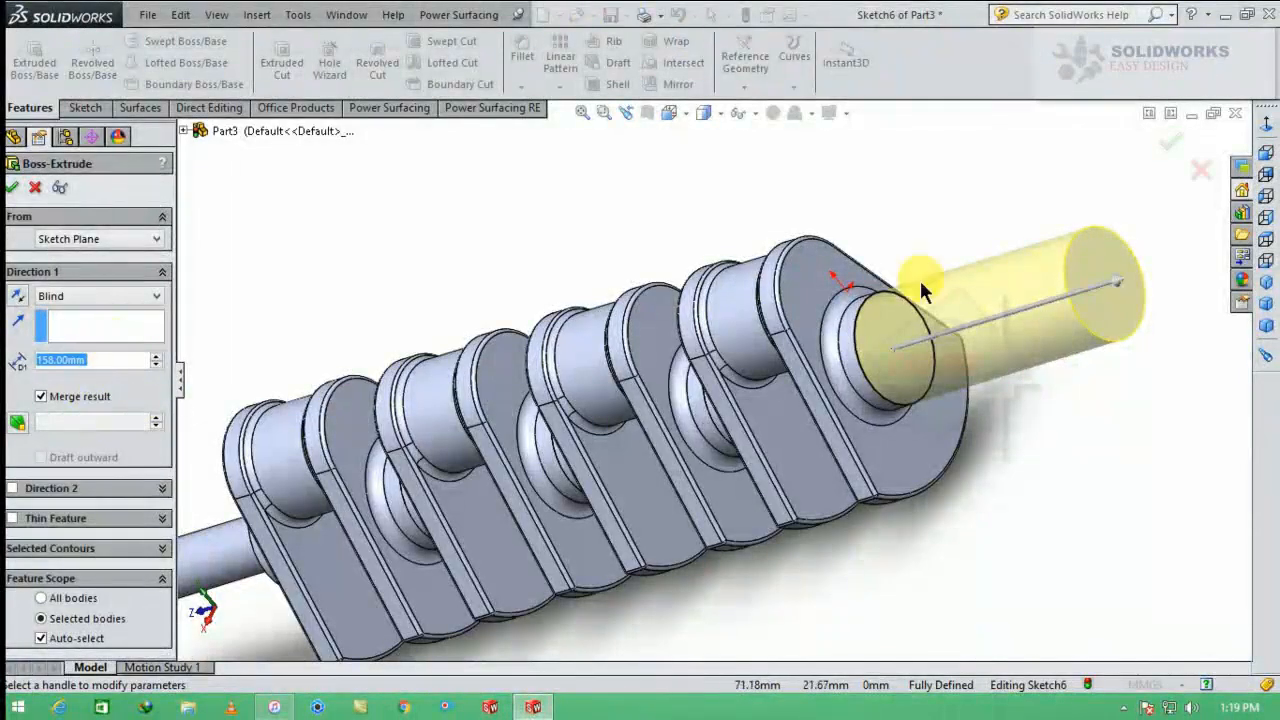
middle_drag(810, 414, 853, 361)
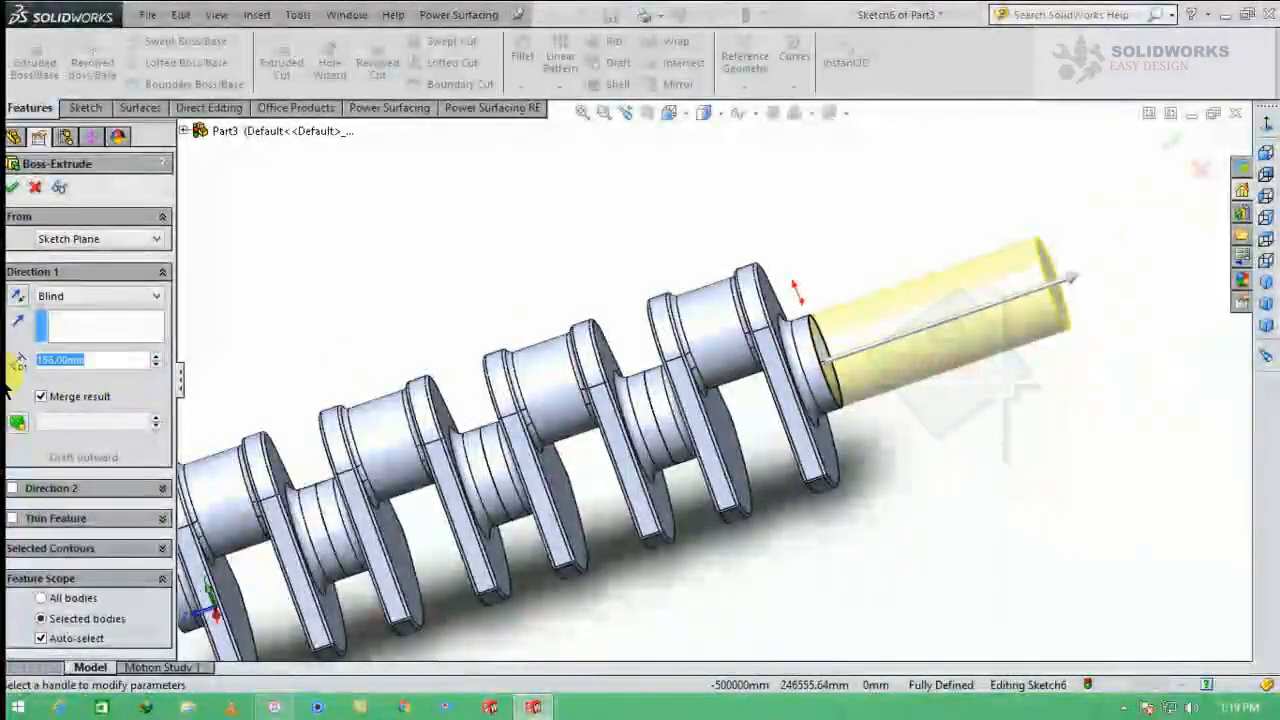
text(19)
key(Return)
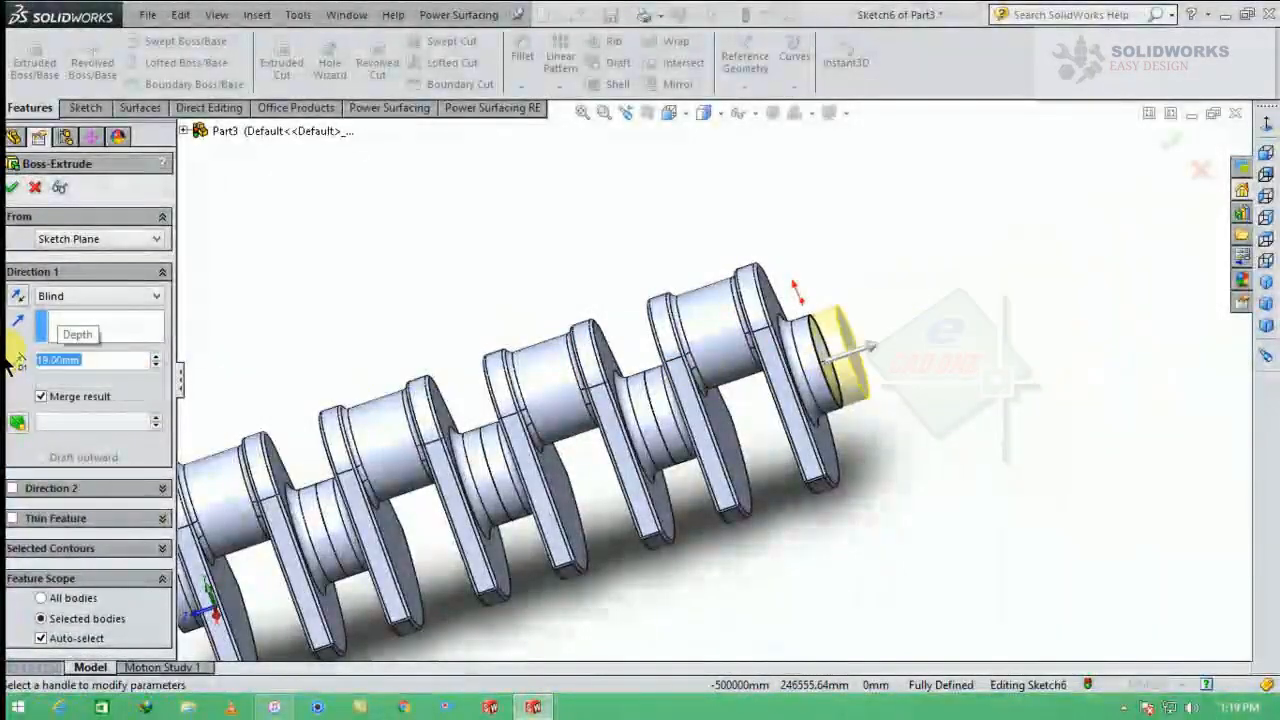
click(96, 212)
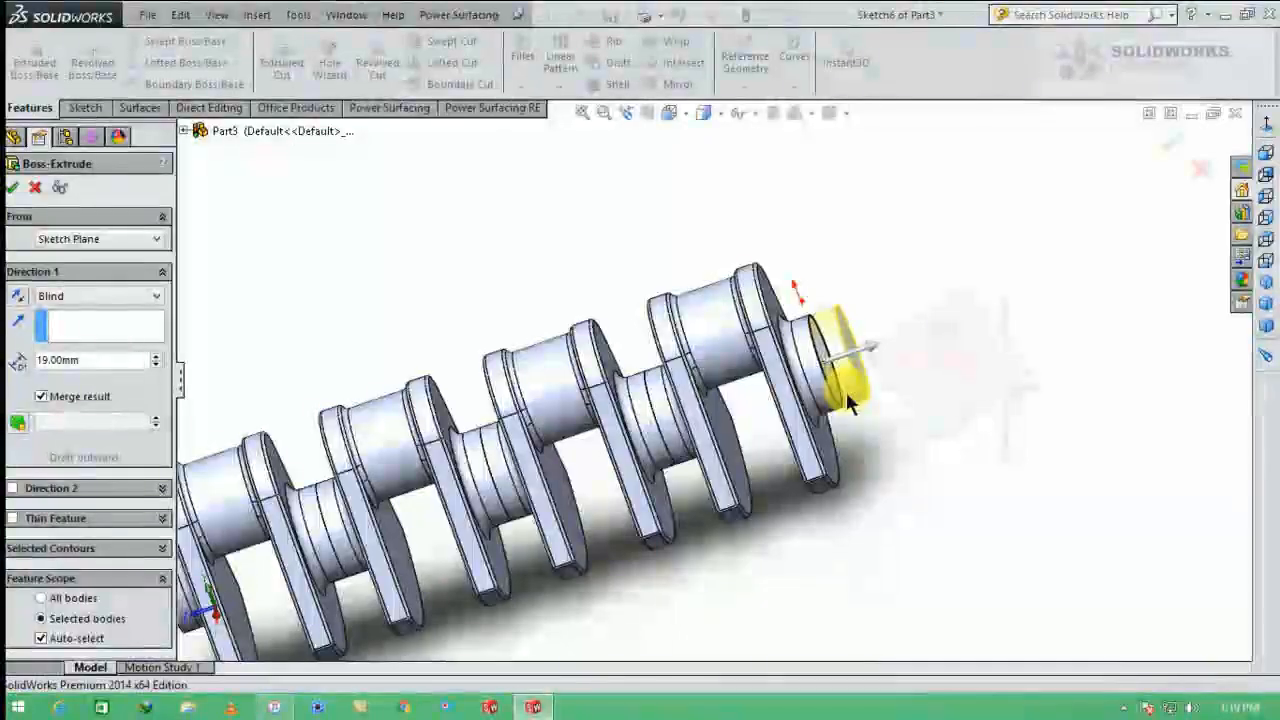
Sketch a circle about 122 mm in diameter on the extended rear journal's end face, centred on the journal.
scroll(850, 388, down, 2)
middle_drag(850, 388, 808, 436)
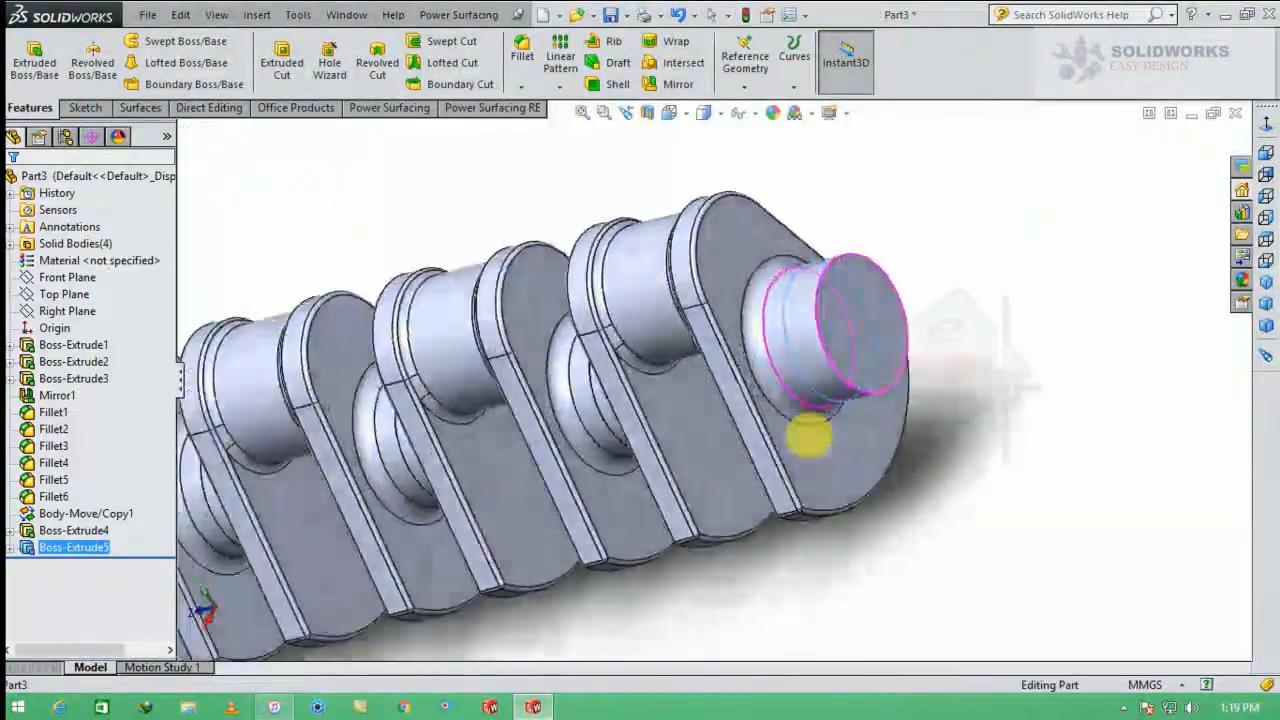
click(865, 302)
click(940, 245)
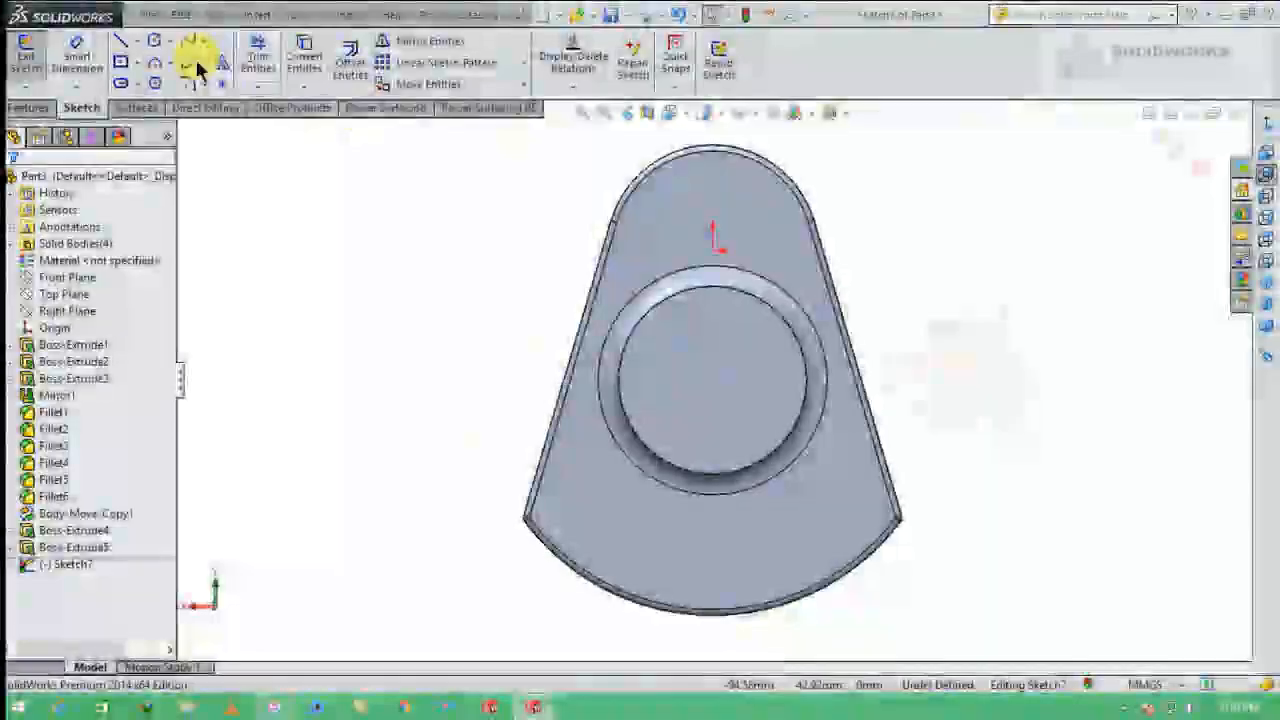
click(155, 42)
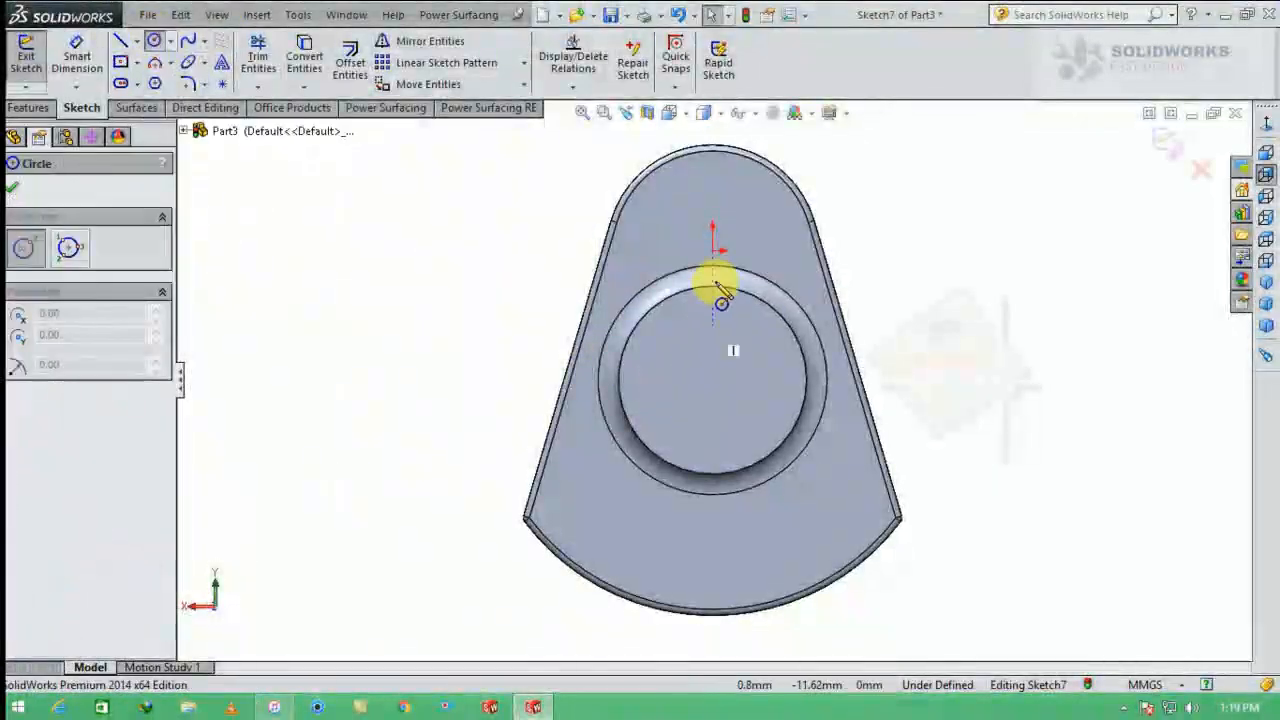
click(712, 380)
click(886, 323)
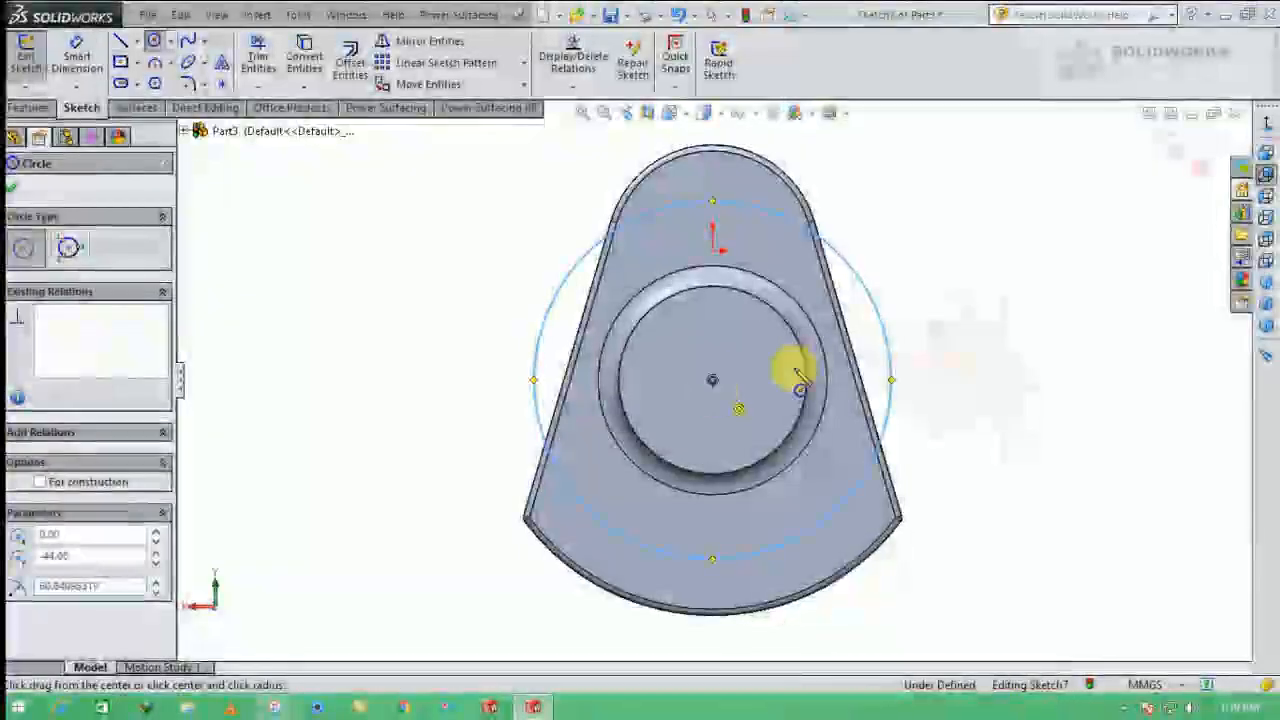
Add a concentric circle about 105 mm in diameter and a hole circle about 13.6 mm in diameter centred on its uppermost point.
click(712, 380)
click(865, 357)
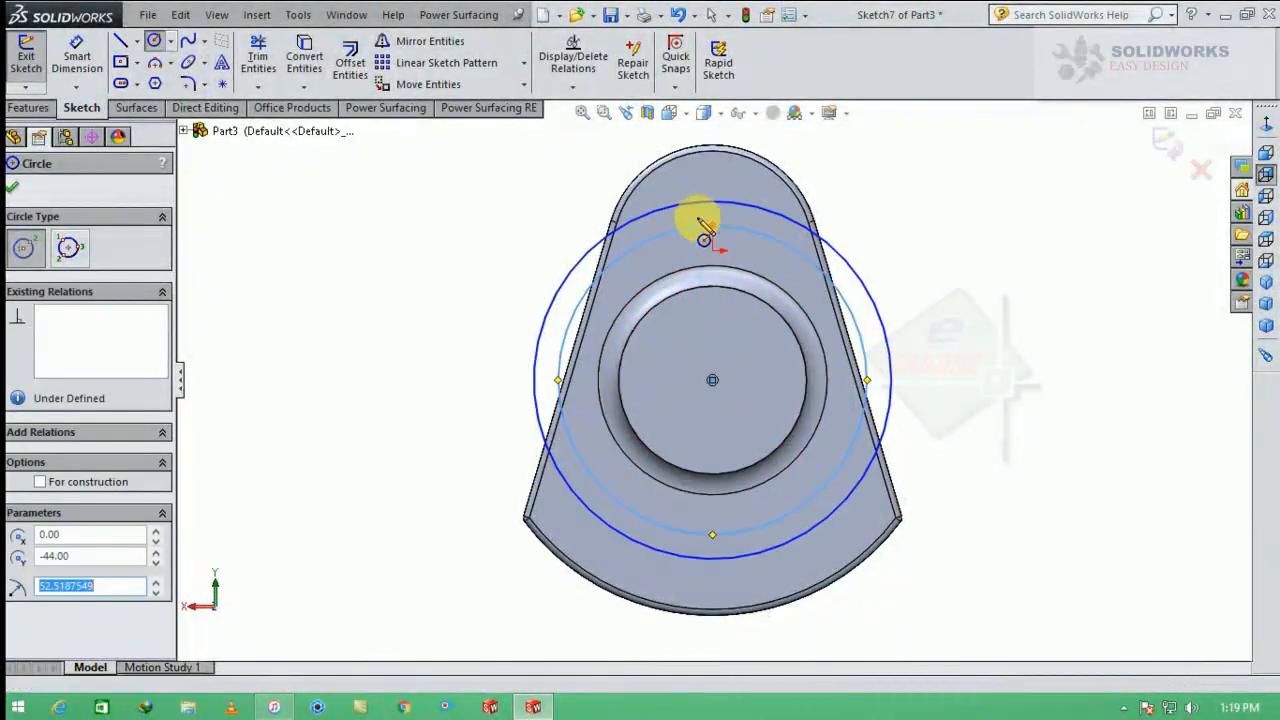
click(712, 226)
click(728, 239)
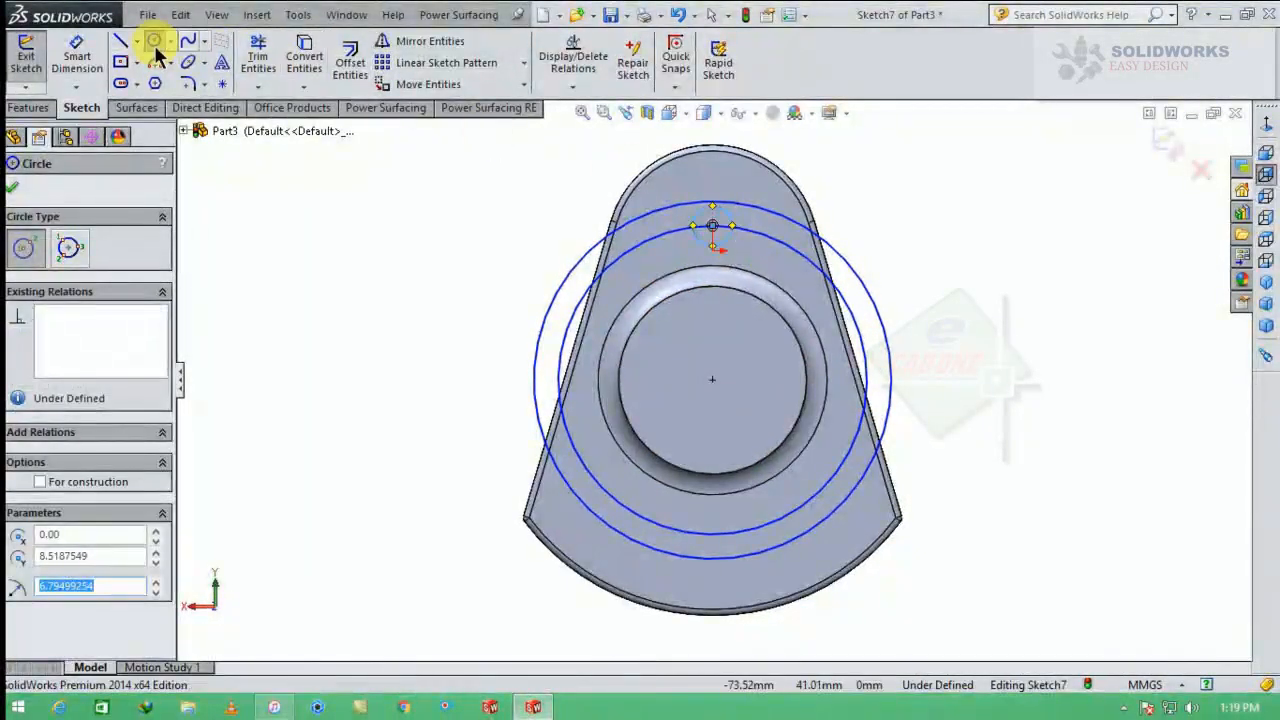
Dimension the outermost sketch circle and set its diameter to 144 mm.
click(80, 60)
click(550, 310)
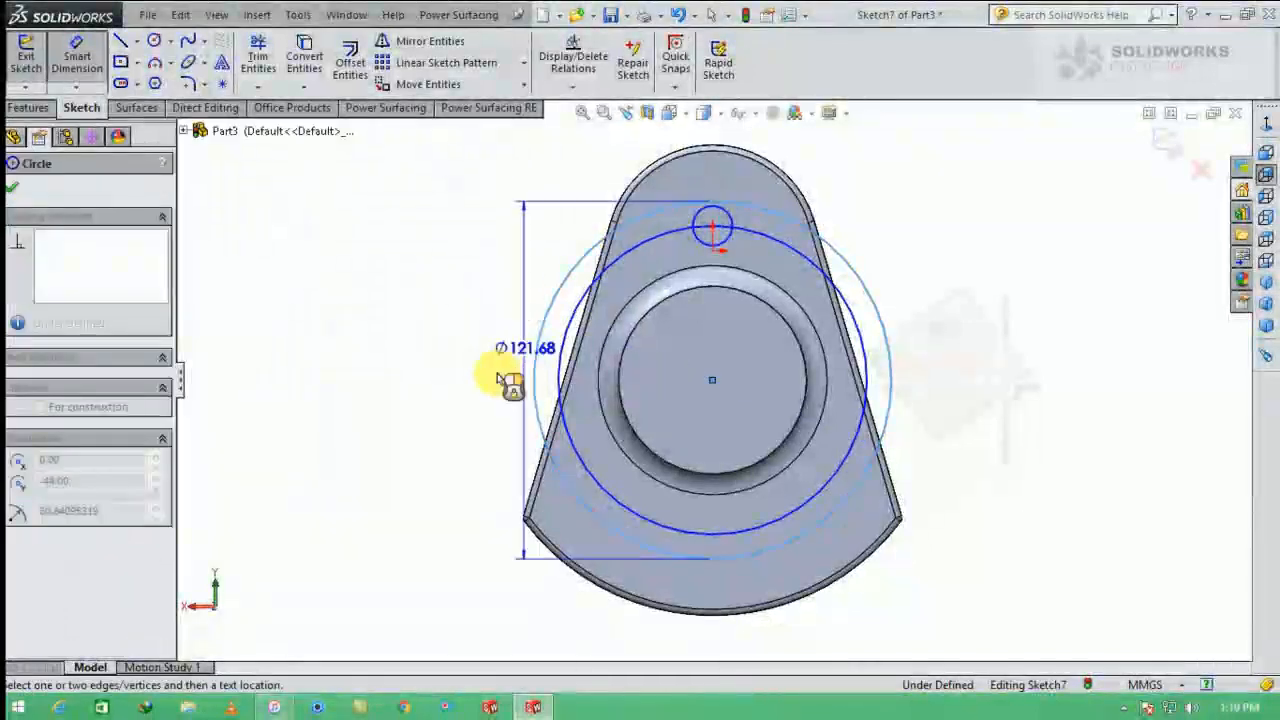
click(455, 388)
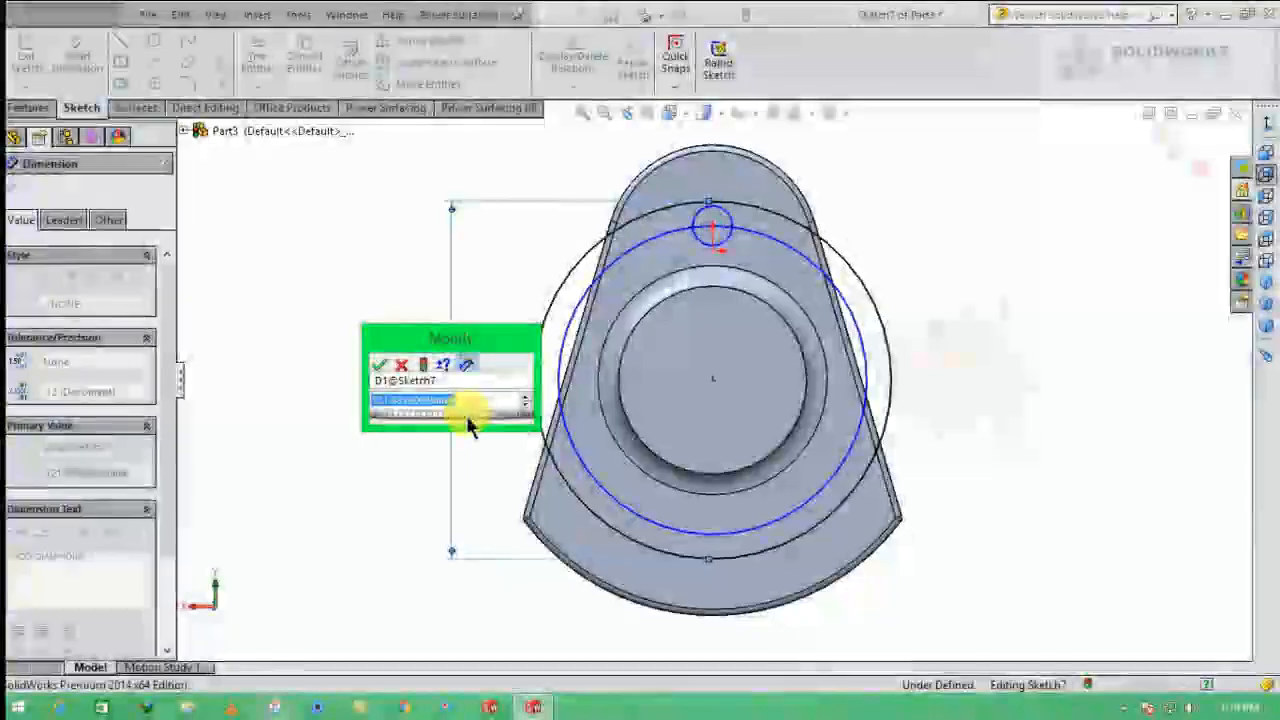
text(100)
key(Return)
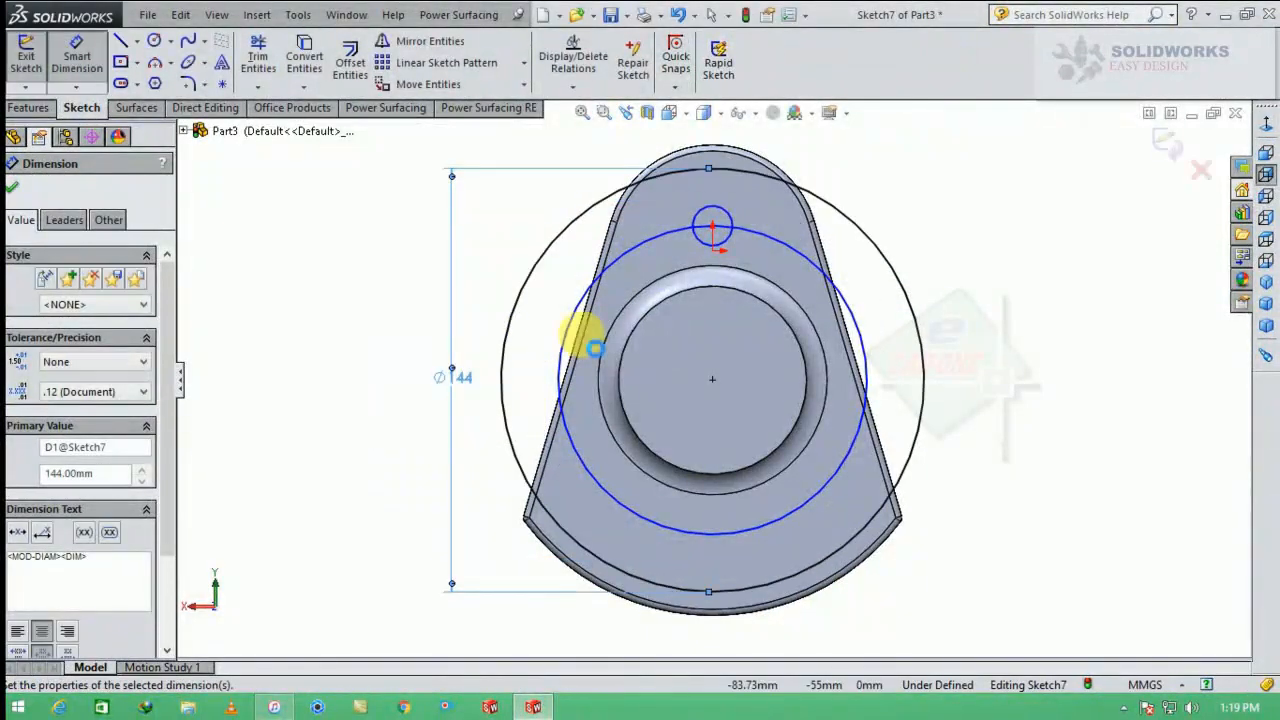
Dimension the inner concentric circle through the hole centre and set its diameter to 109 mm.
click(852, 296)
click(945, 345)
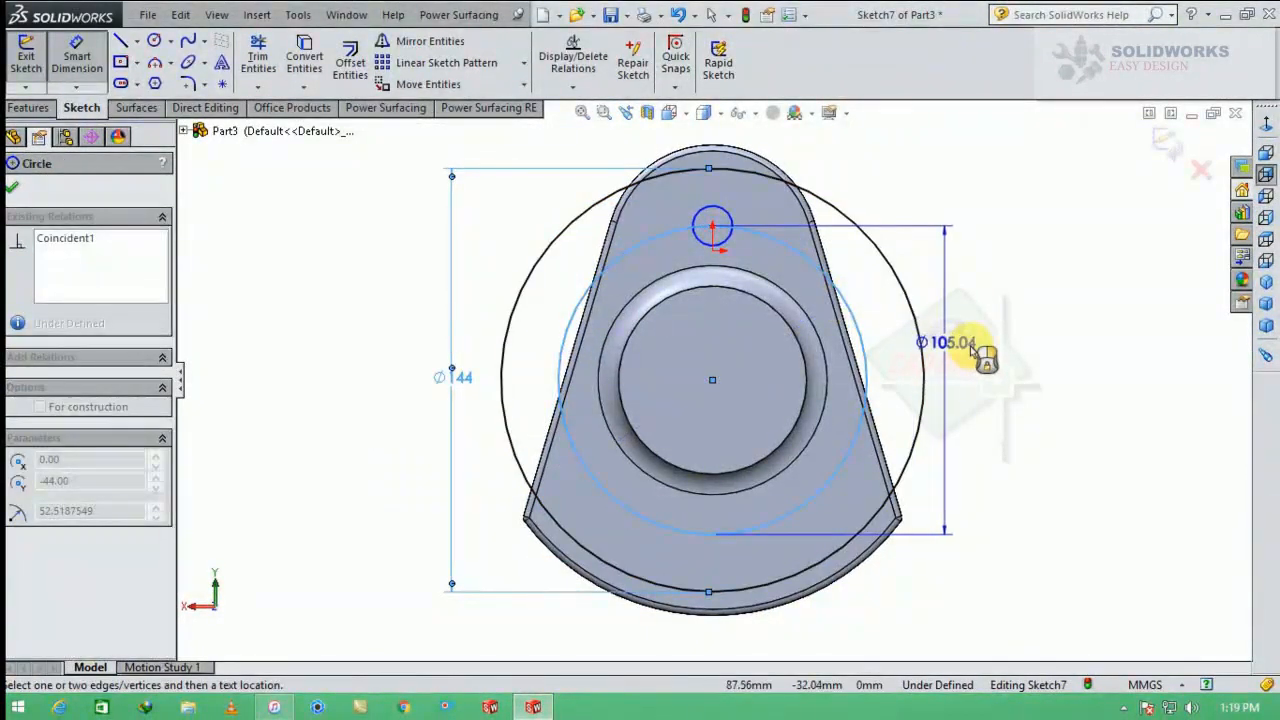
text(109)
key(Return)
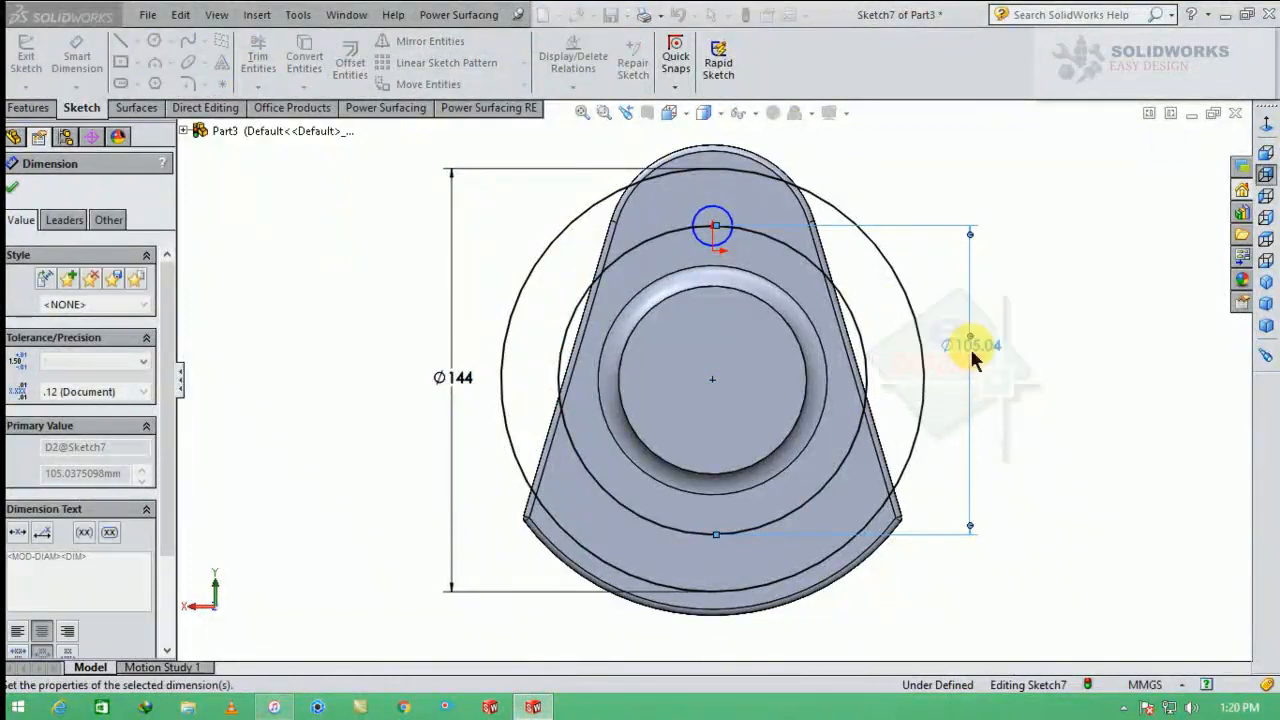
Dimension the small hole circle and set its diameter to 10 mm.
click(703, 210)
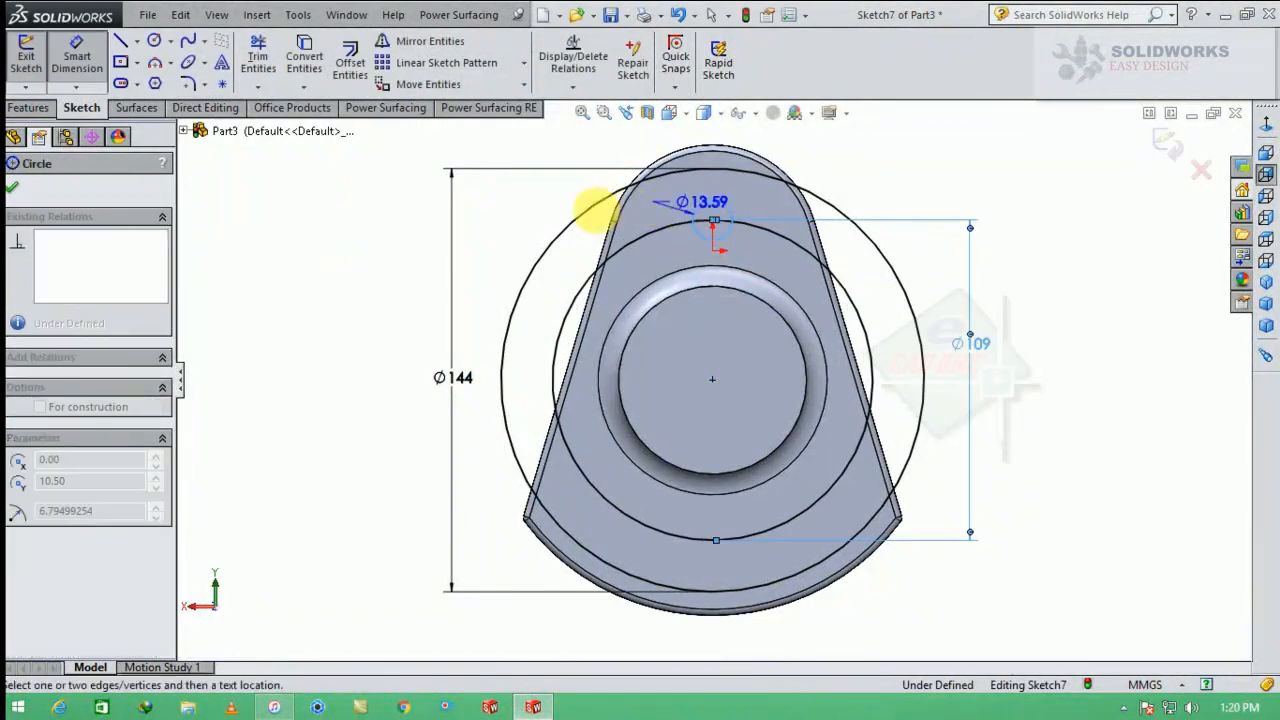
click(510, 202)
text(10)
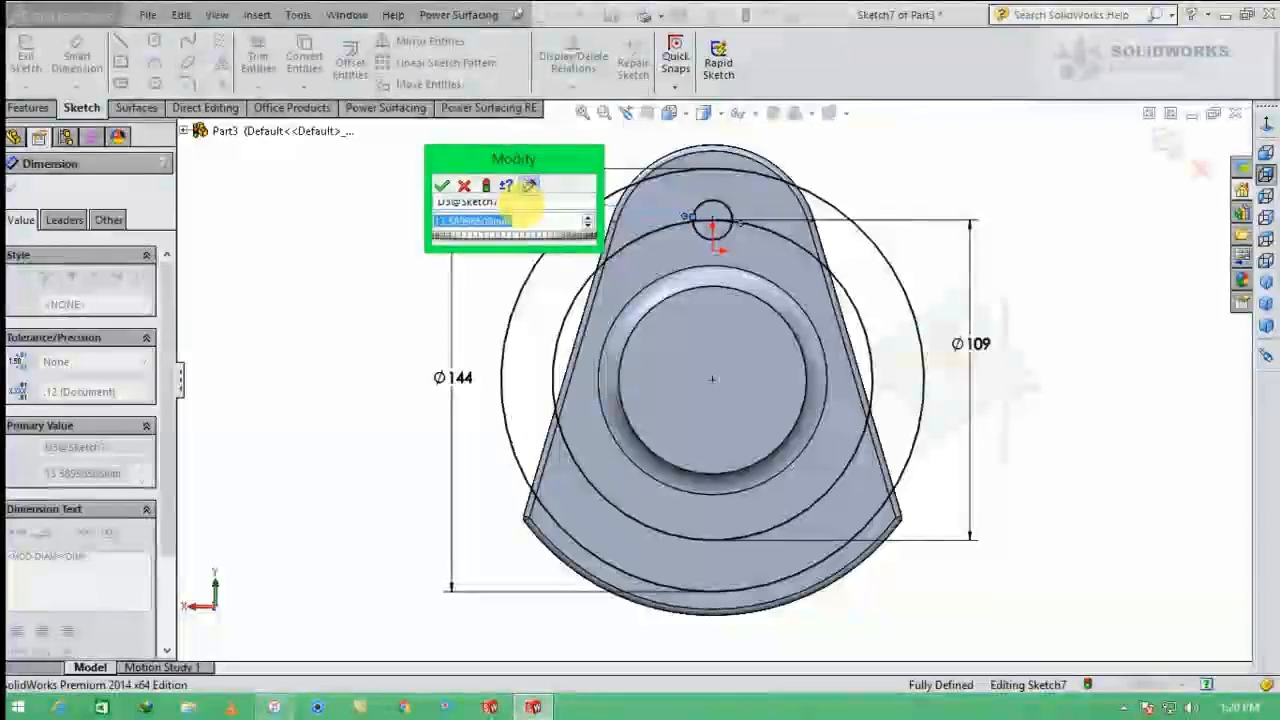
key(Return)
key(Escape)
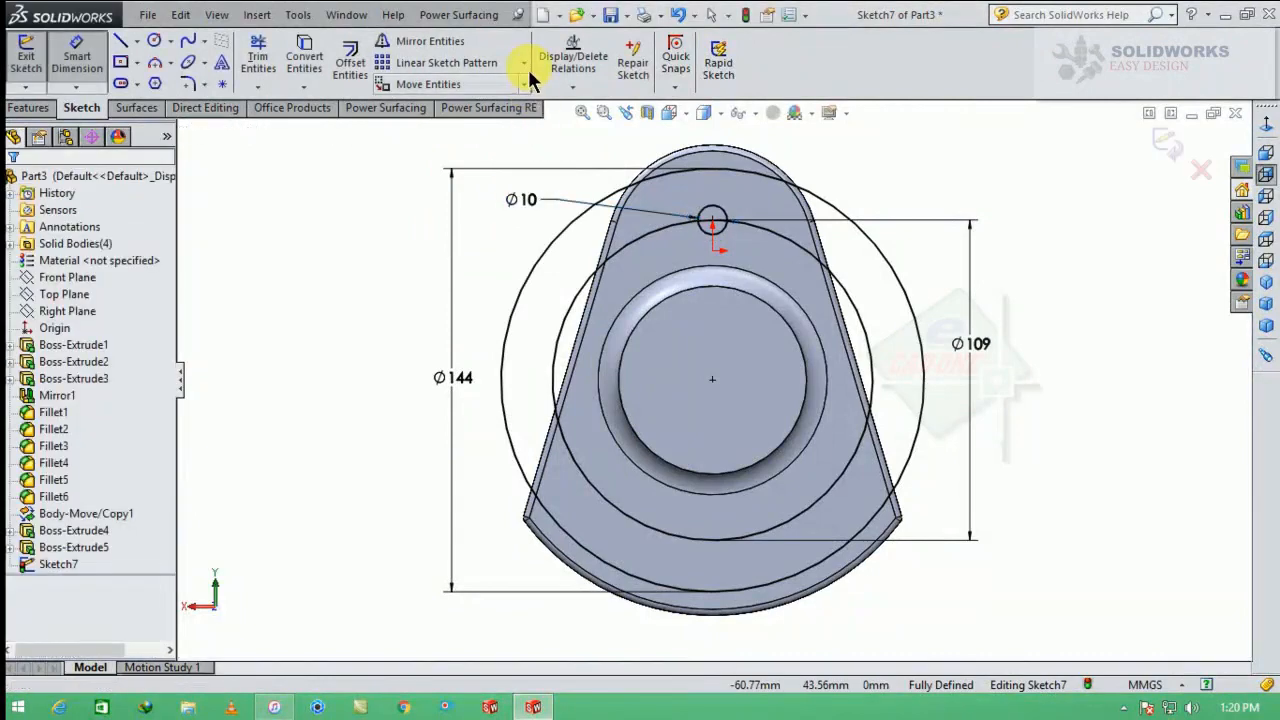
Pattern the 10 mm hole circle into 8 equally spaced instances over 360 degrees around the journal centre.
click(523, 62)
click(460, 102)
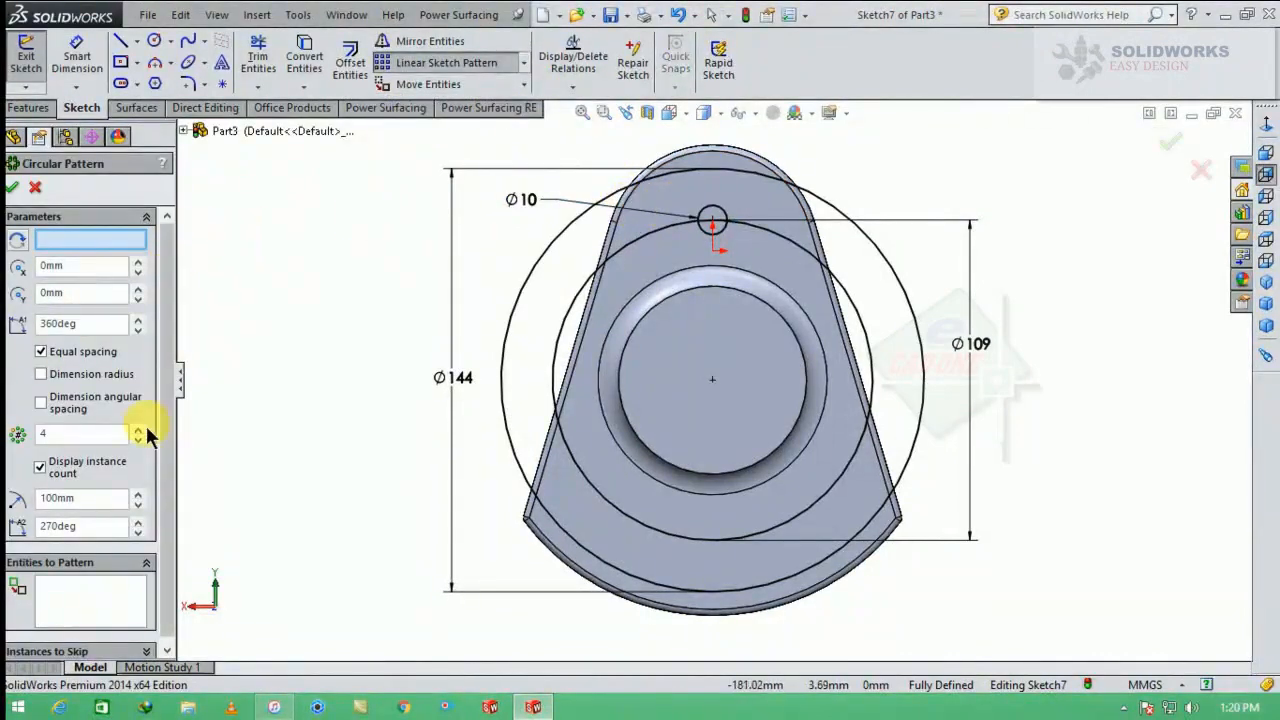
click(85, 605)
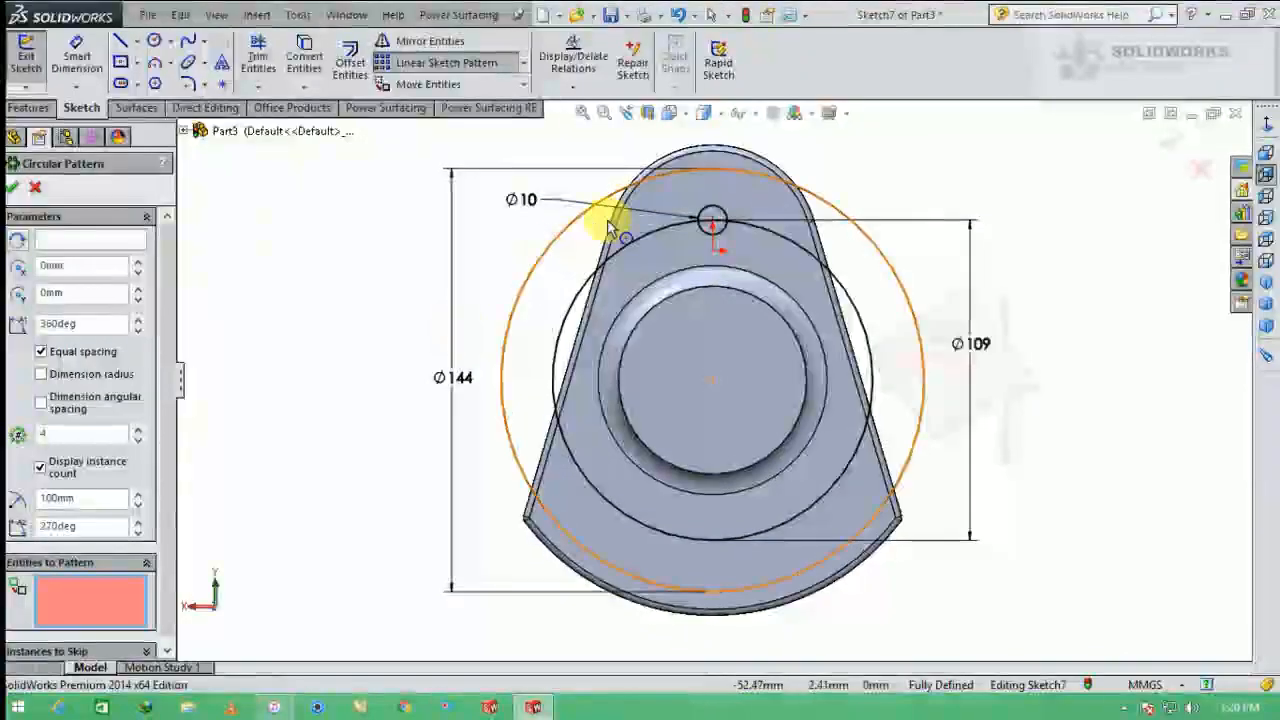
click(720, 215)
right_click(145, 246)
click(172, 252)
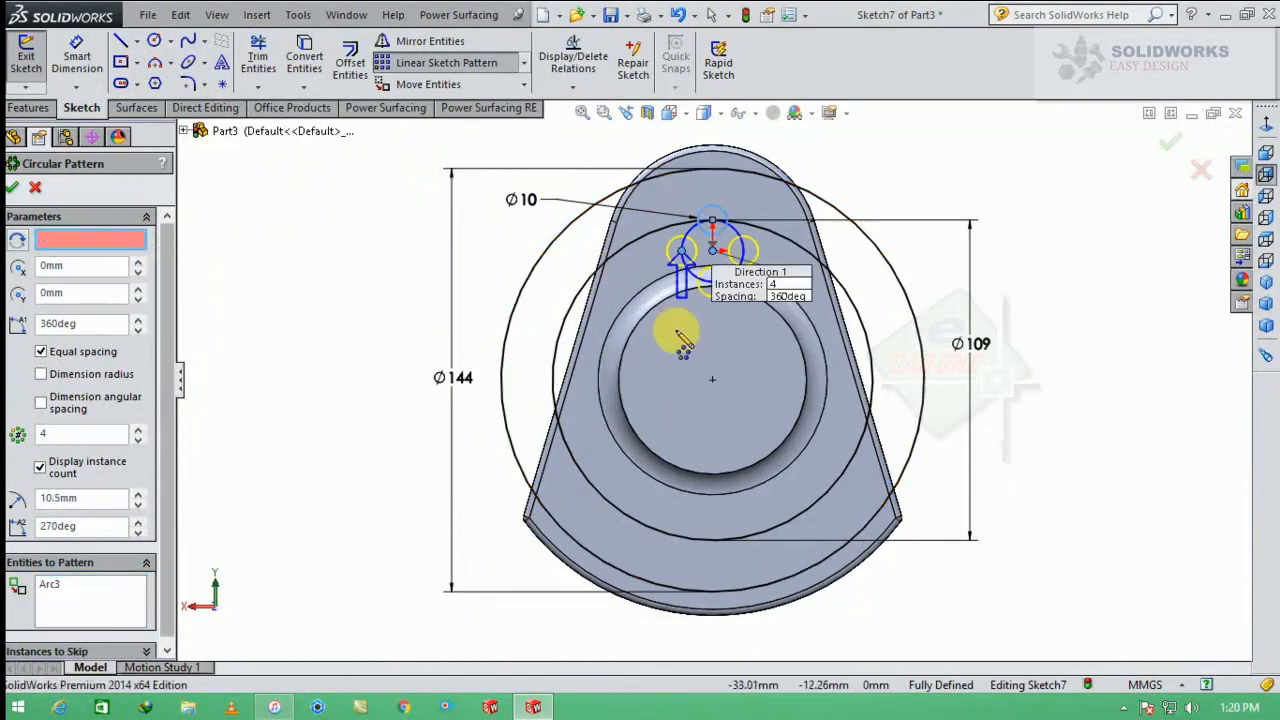
click(711, 385)
double_click(75, 434)
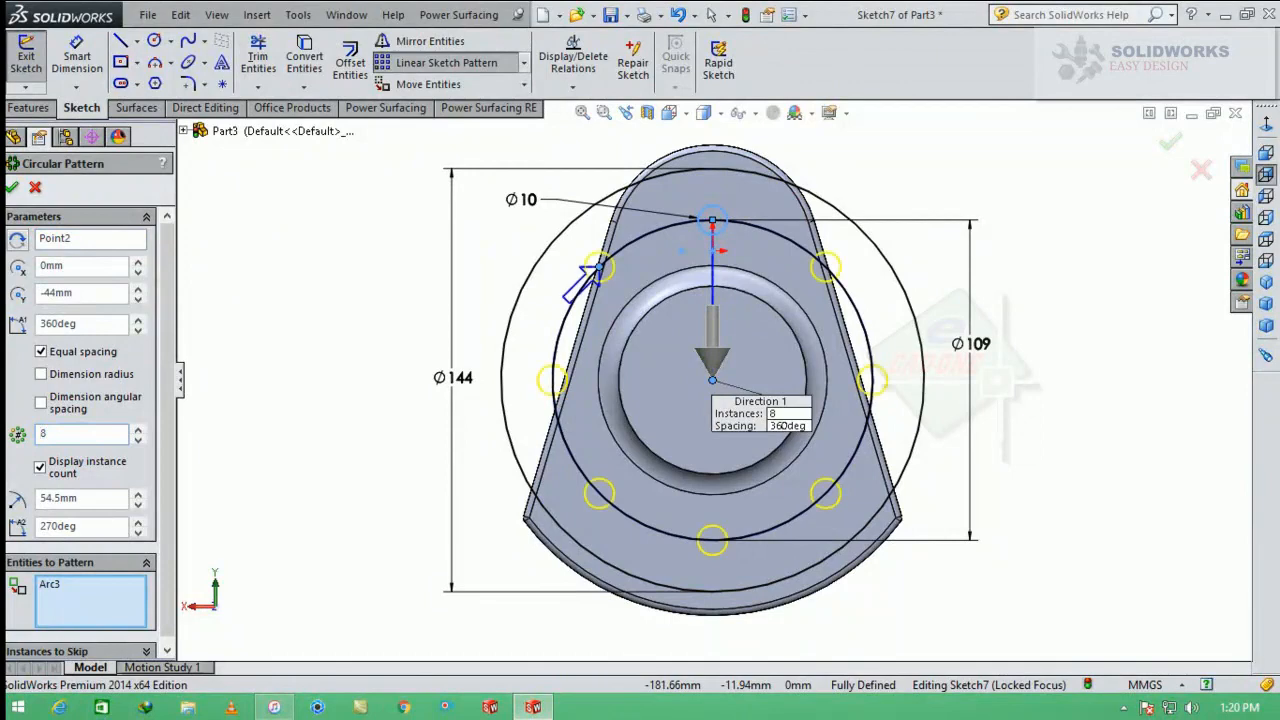
click(11, 189)
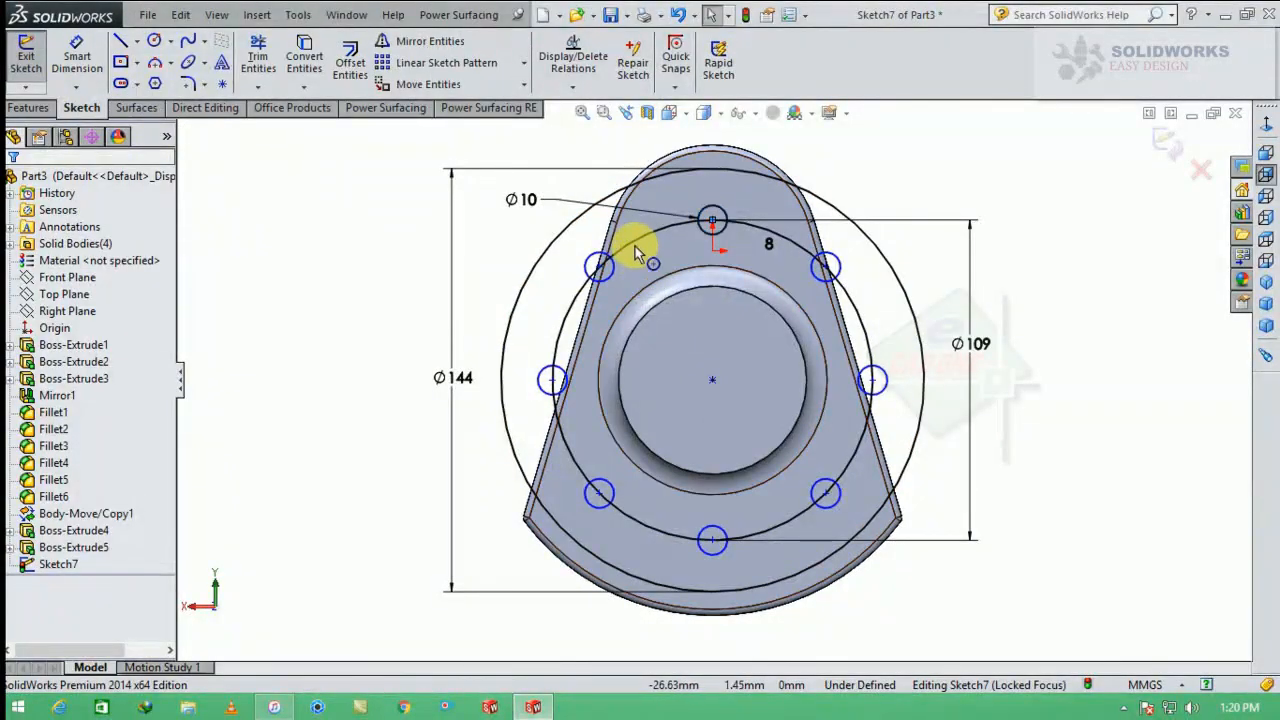
Convert the 109 mm circle to construction geometry and extrude the flange profile with its eight holes 15 mm outward.
click(665, 250)
click(709, 172)
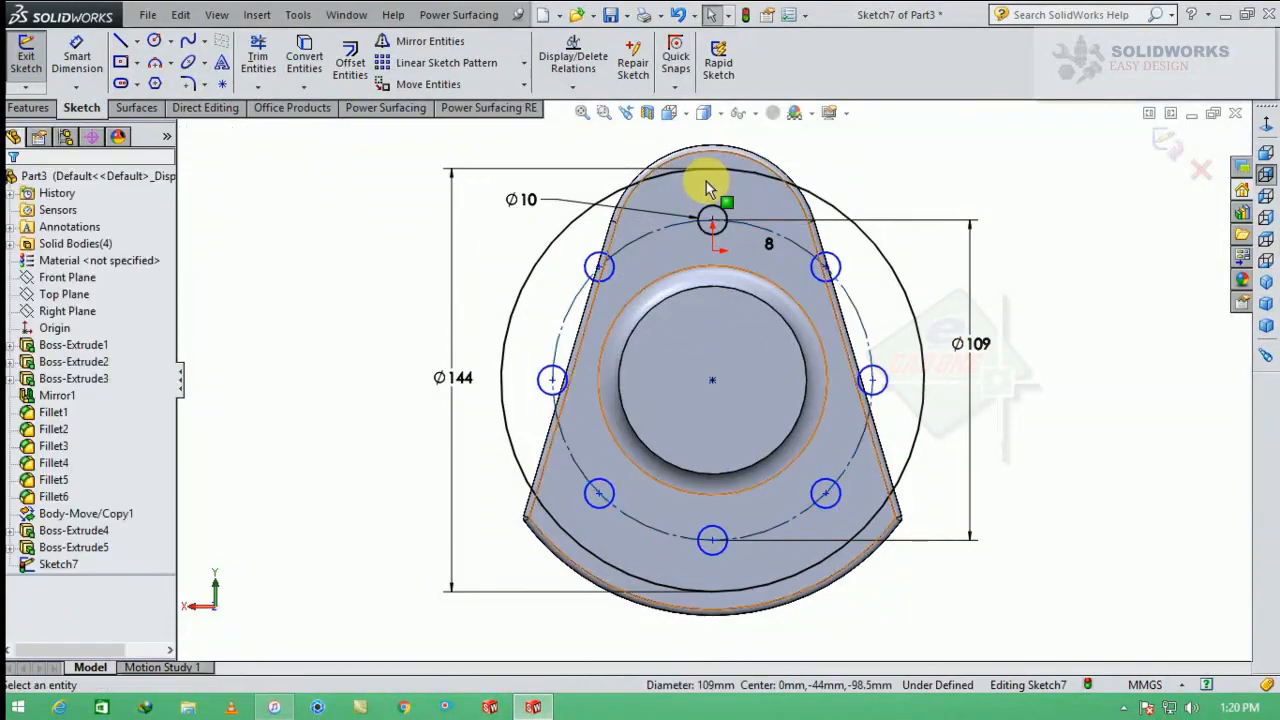
click(27, 107)
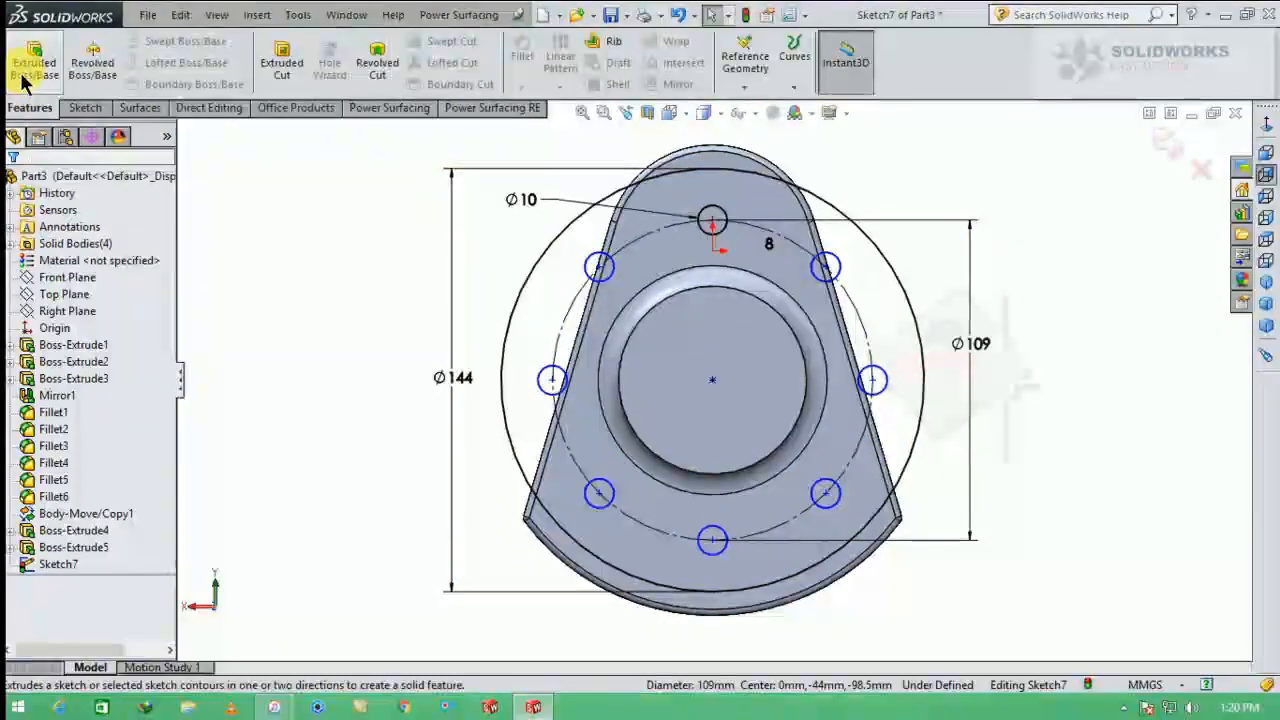
click(34, 62)
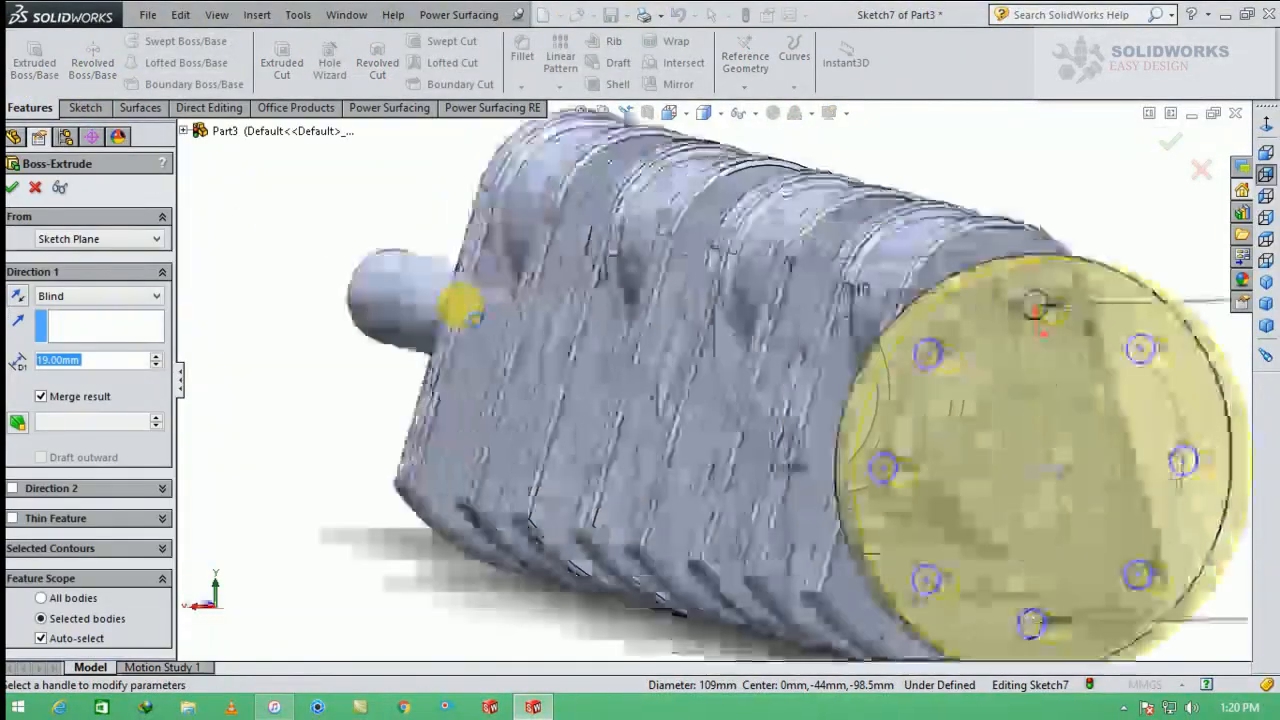
middle_drag(460, 305, 337, 309)
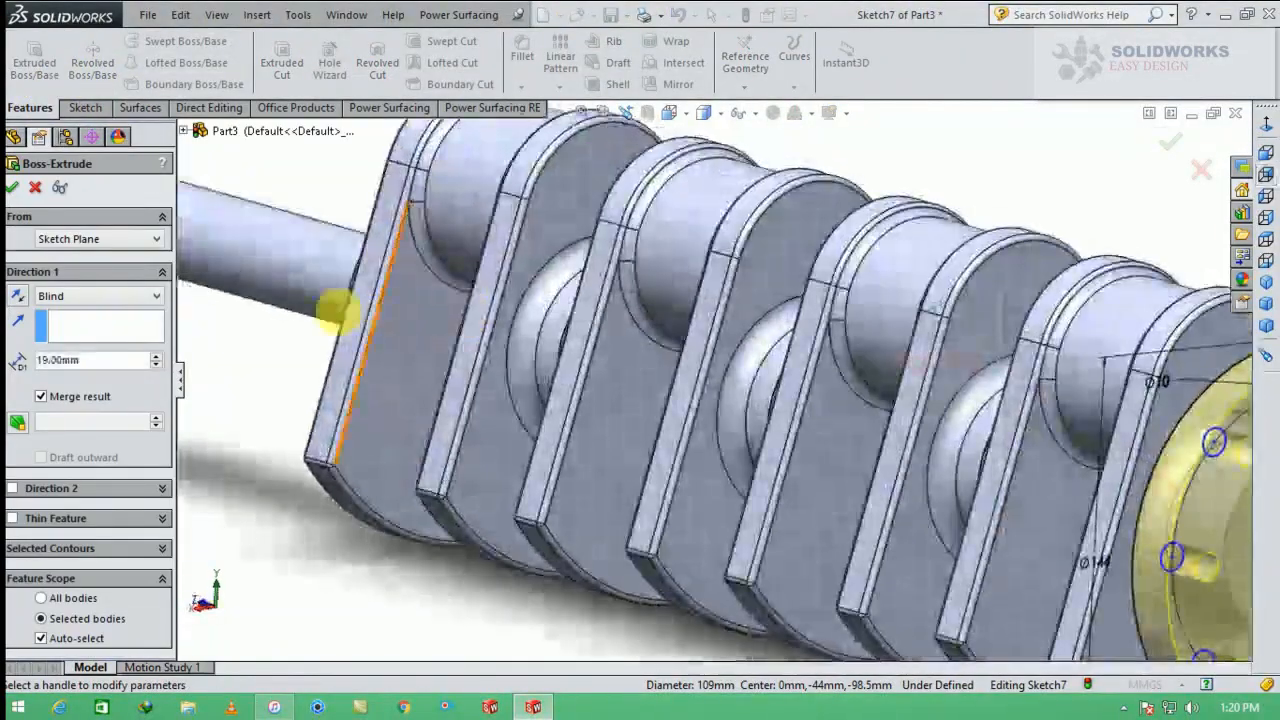
scroll(337, 309, up, 2)
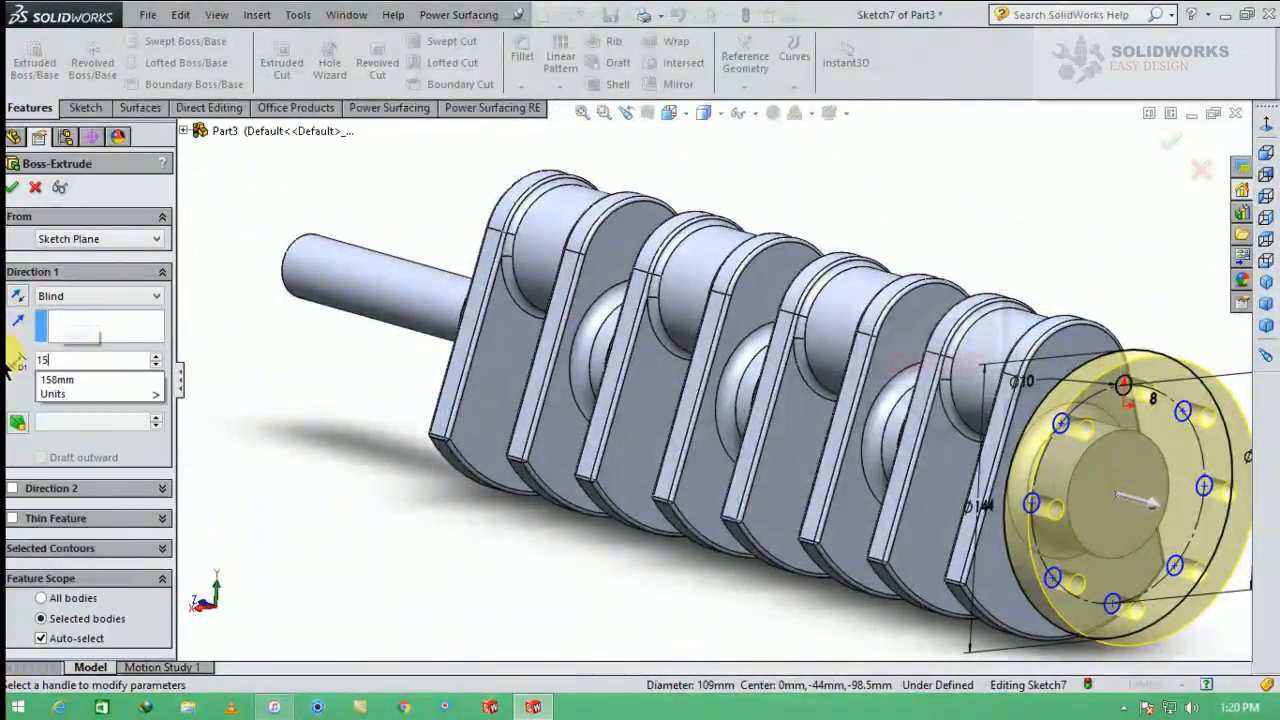
text(15)
key(Return)
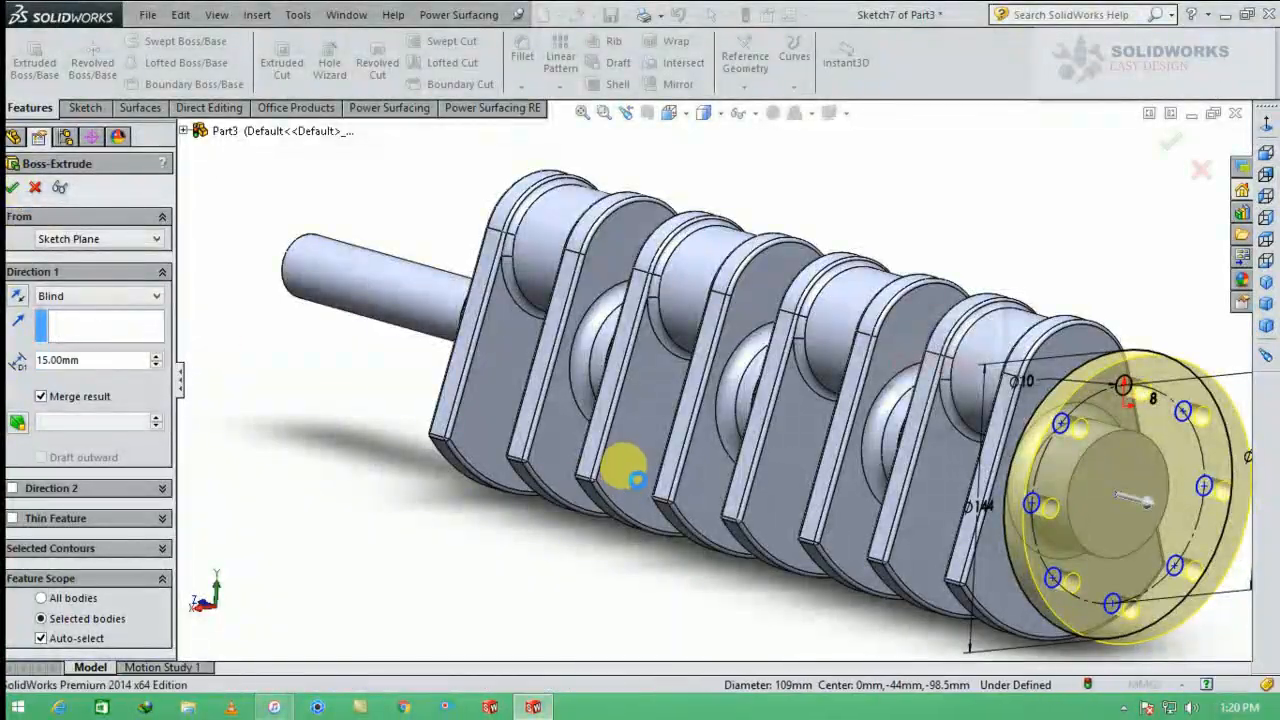
key(Return)
scroll(1087, 499, up, 2)
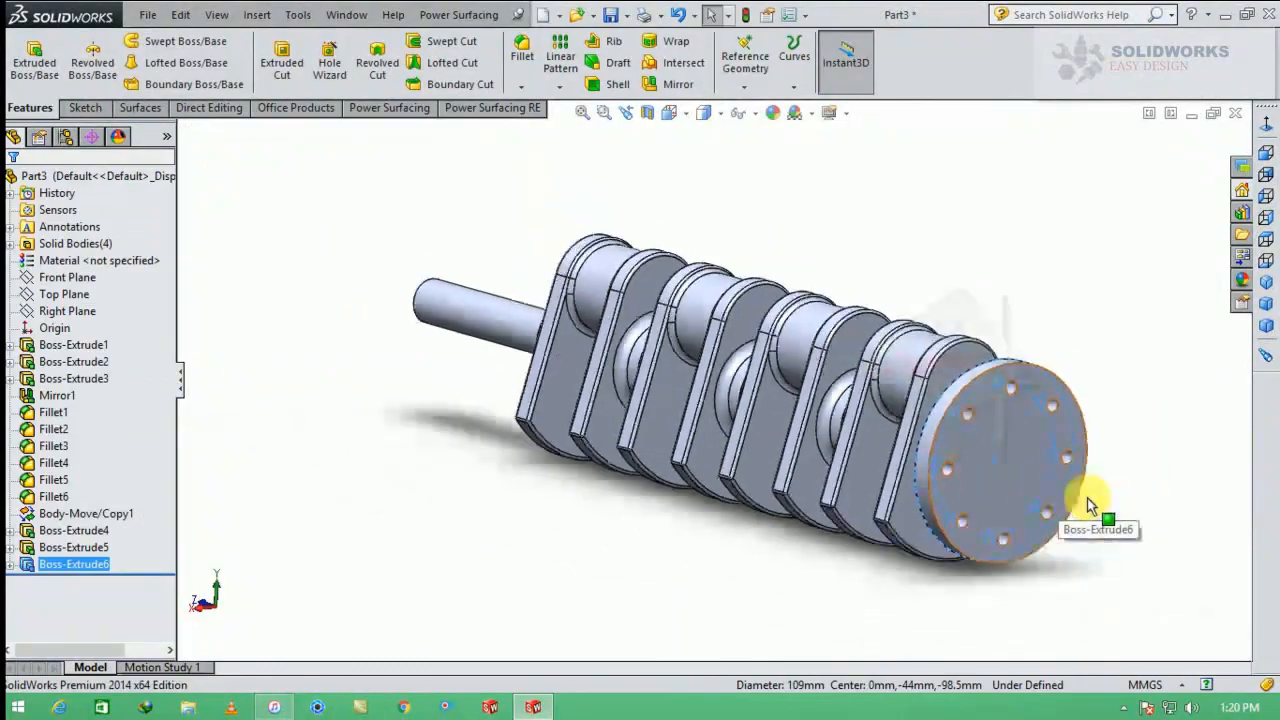
scroll(1070, 480, down, 4)
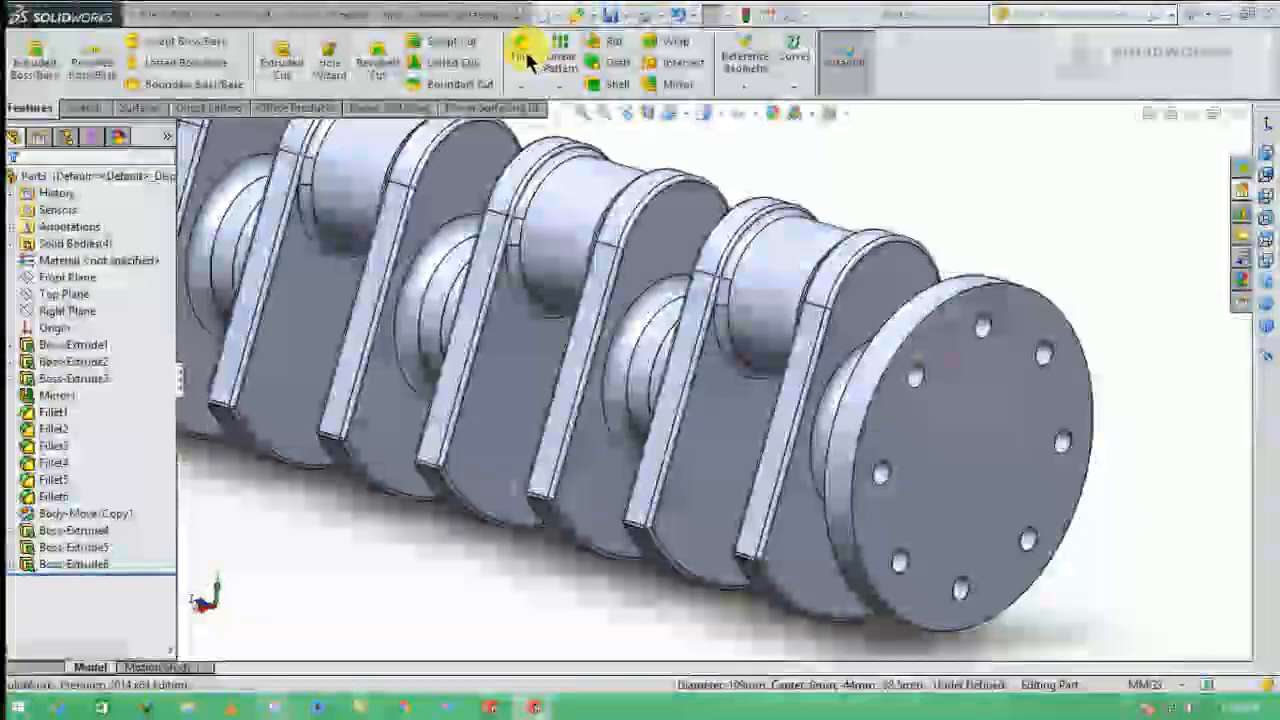
Fillet both outer circular edges of the drilled flange with a 2 mm radius.
click(522, 56)
click(912, 330)
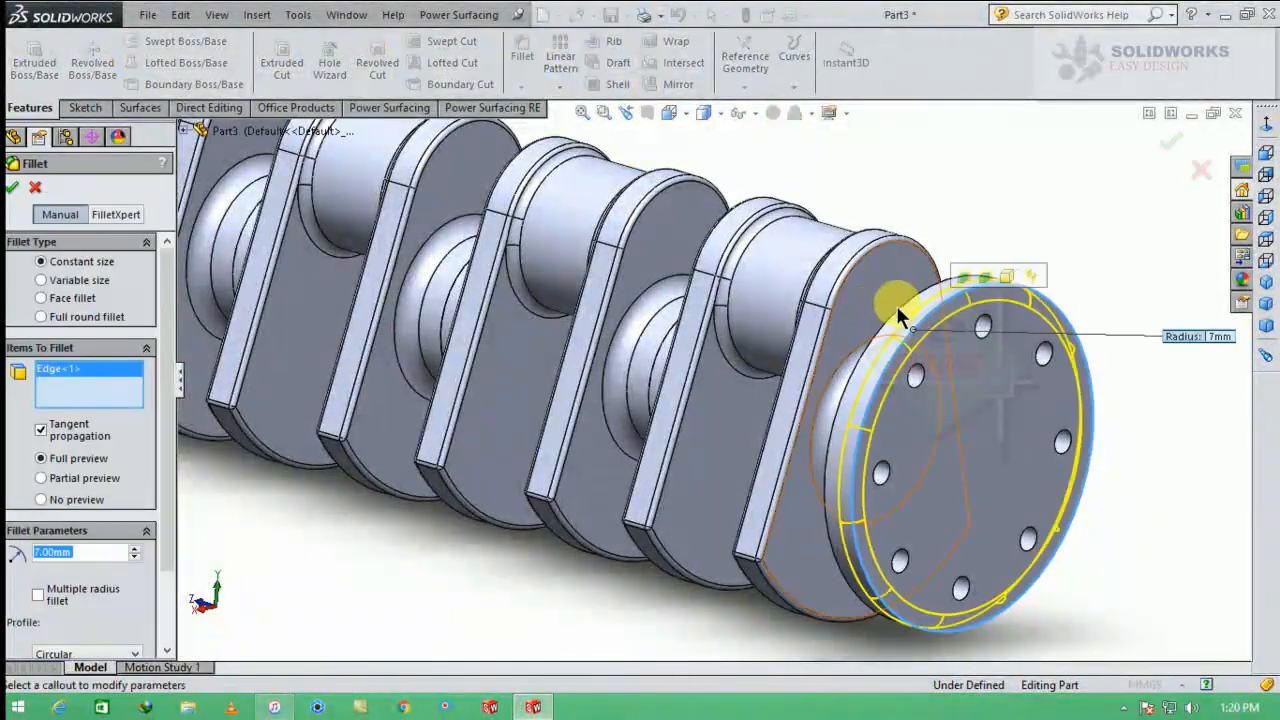
text(2)
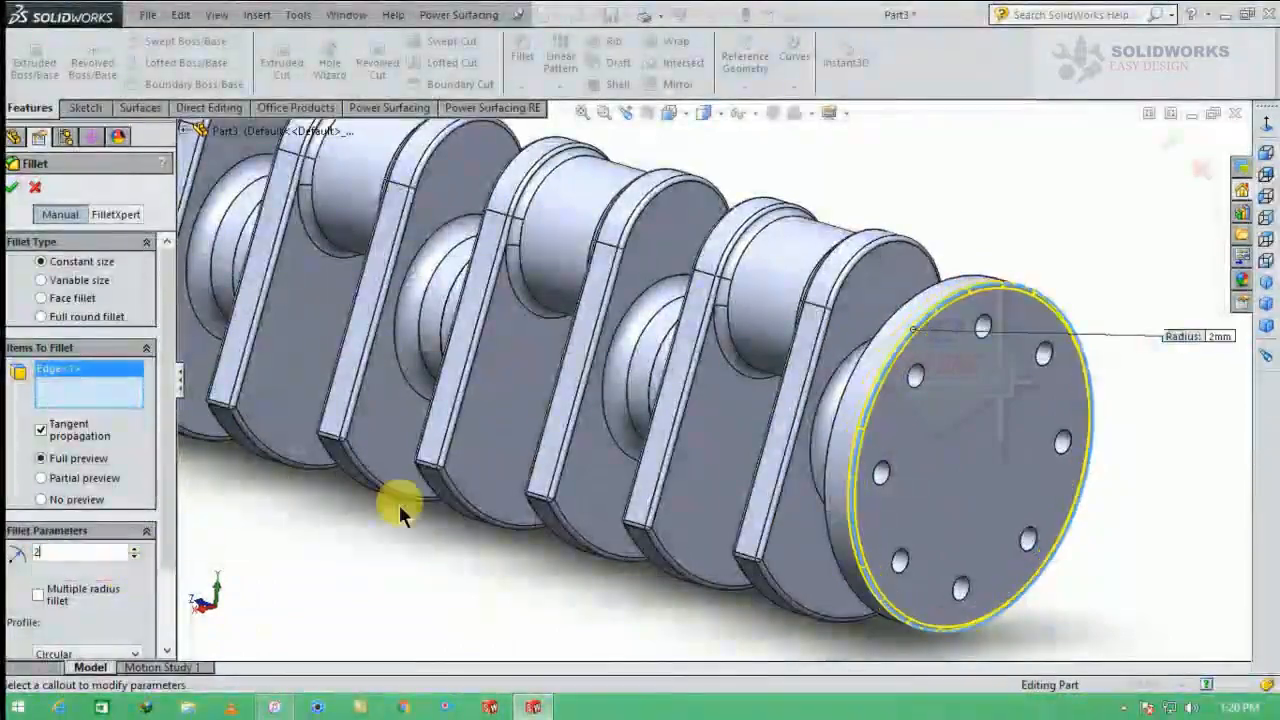
middle_drag(815, 405, 924, 417)
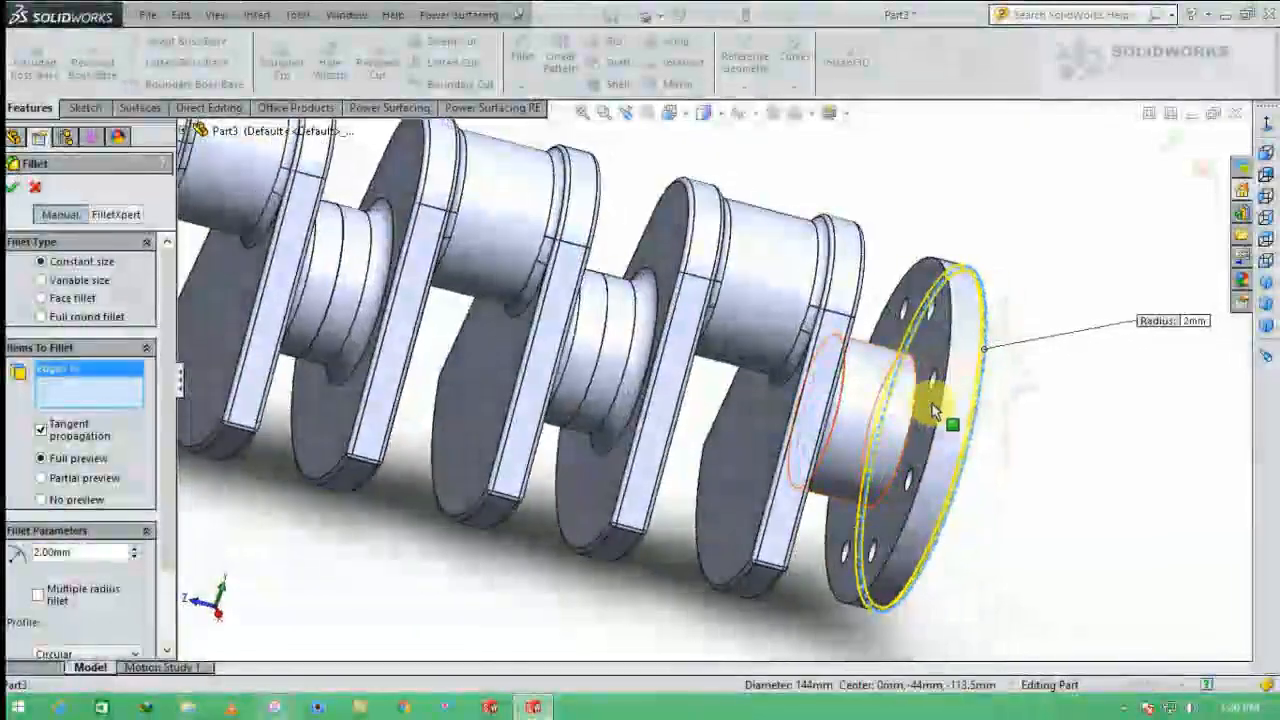
click(955, 338)
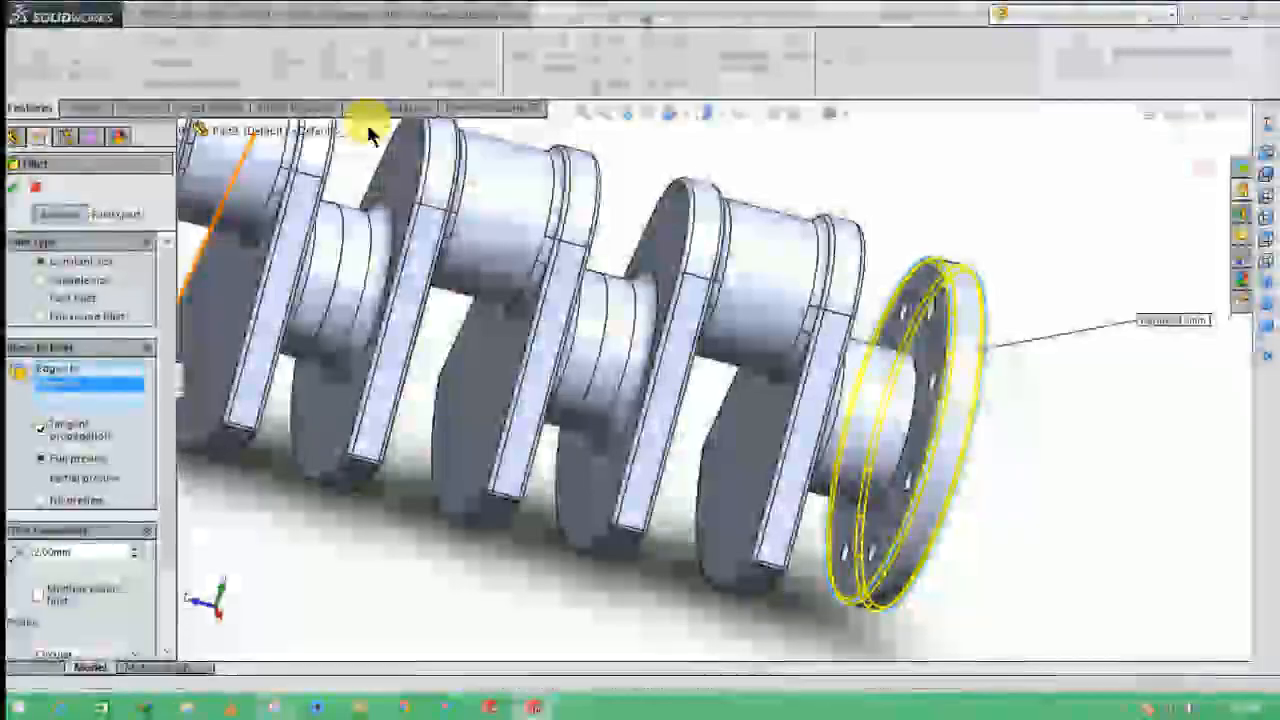
Fillet the edge where the rear journal meets the flange's inner face with a 7 mm radius.
click(519, 68)
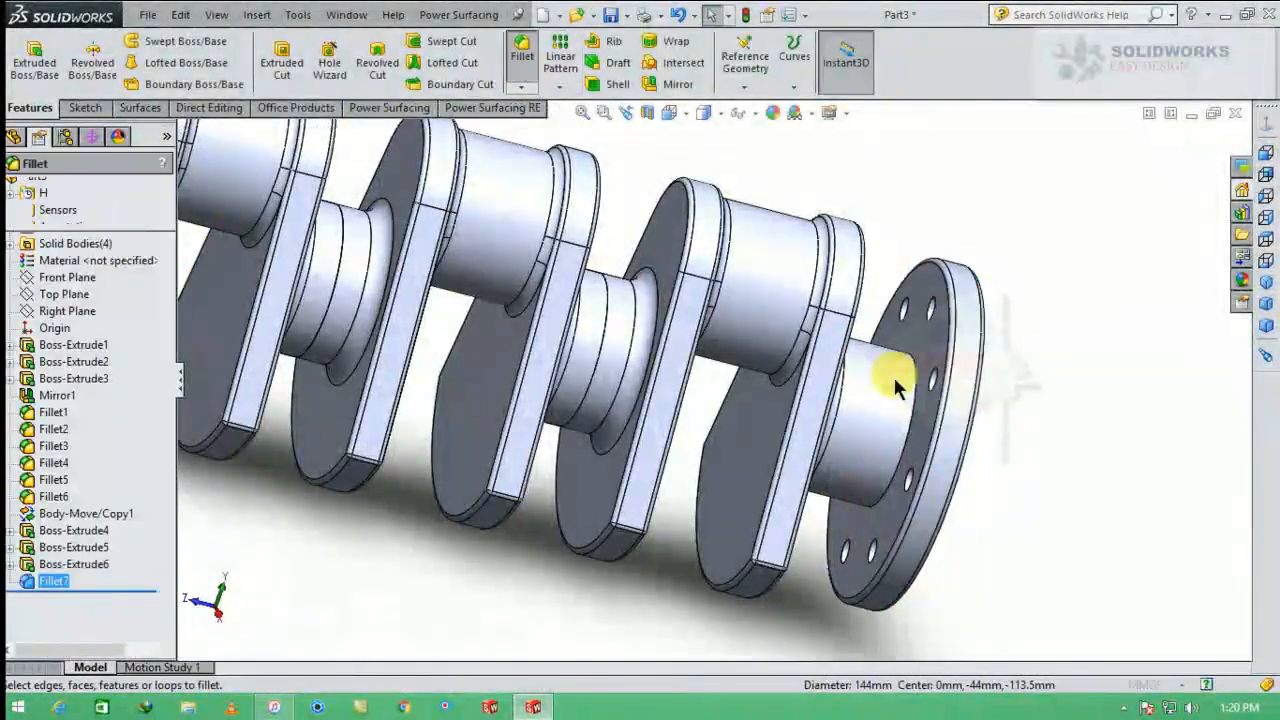
click(912, 398)
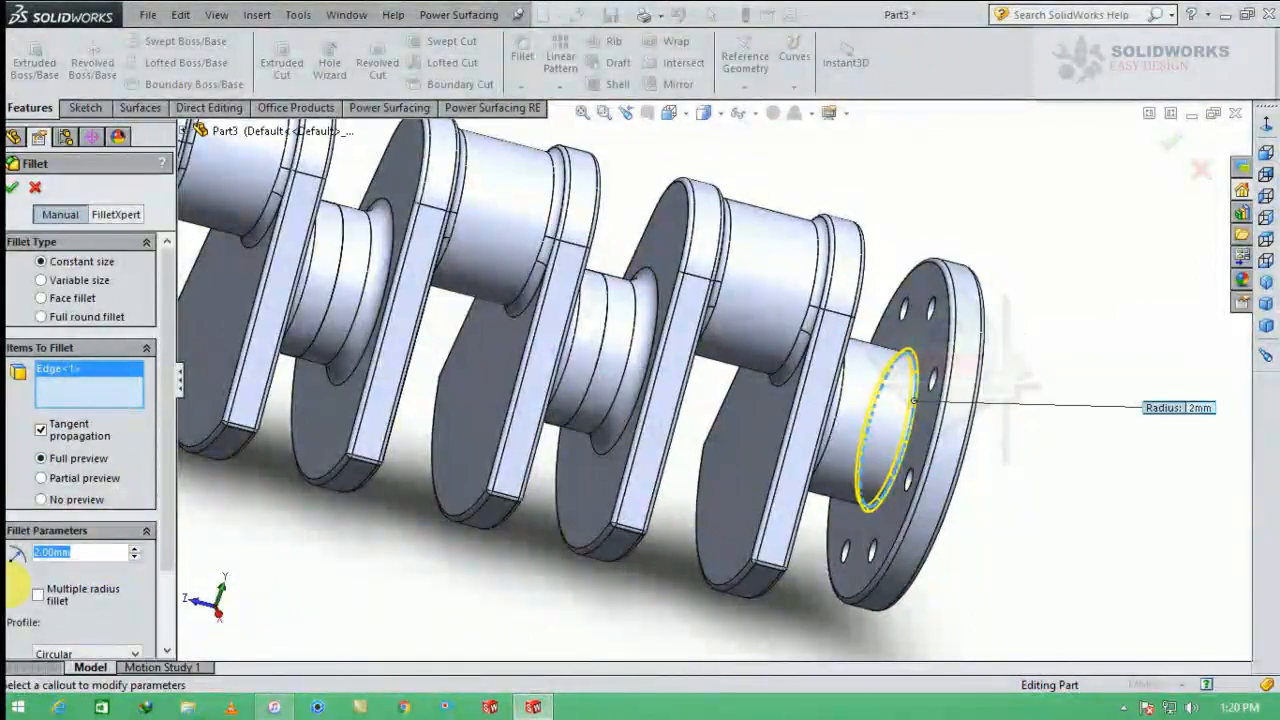
text(7)
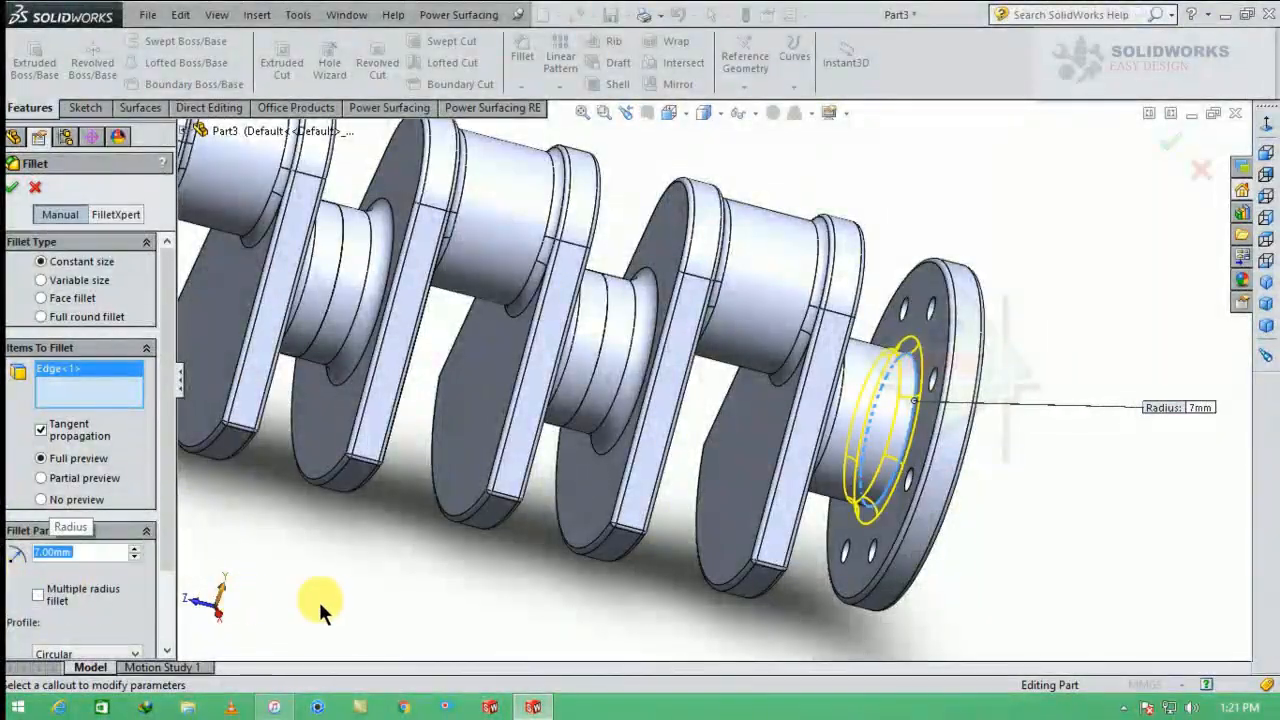
scroll(443, 532, up, 8)
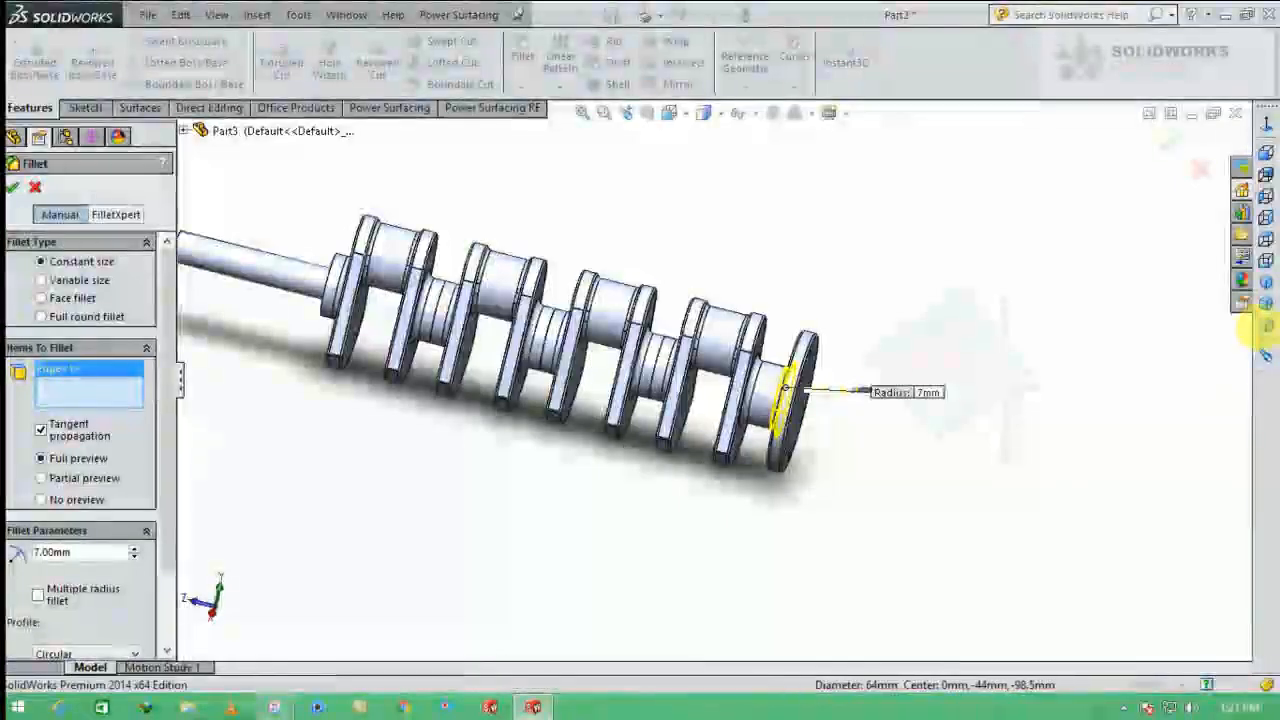
click(1266, 284)
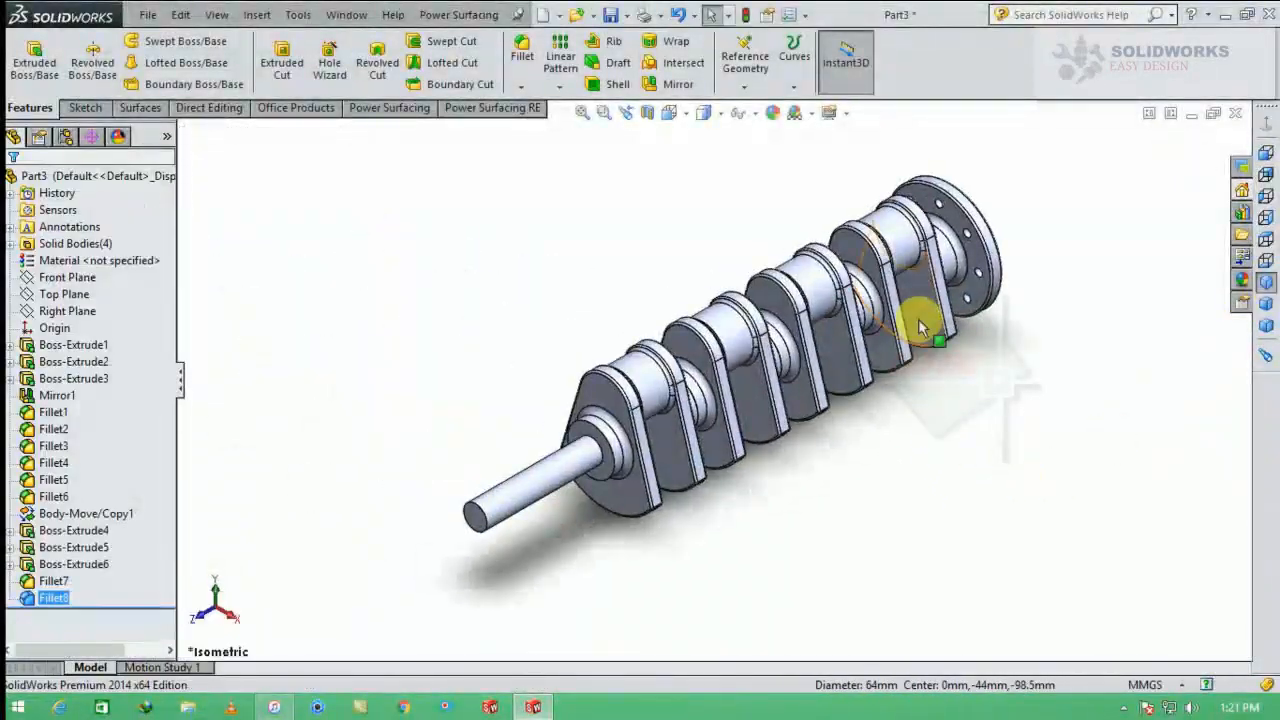
scroll(905, 330, down, 5)
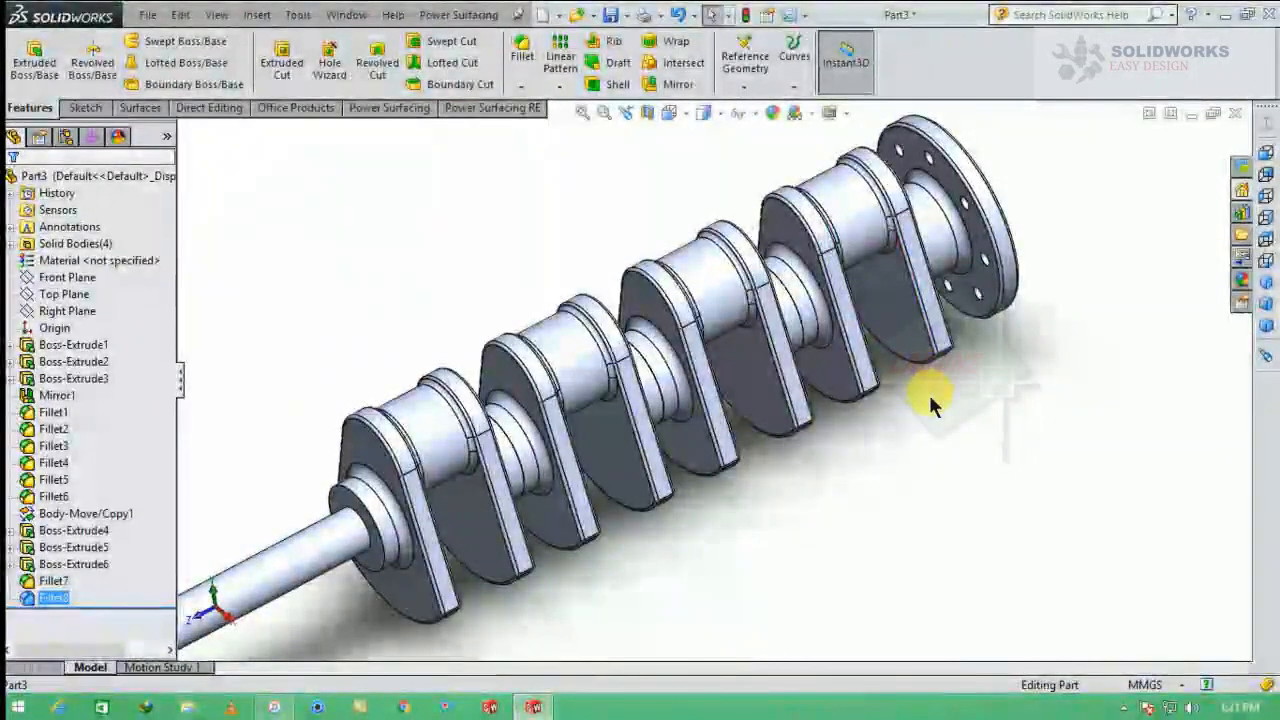
scroll(914, 457, up, 3)
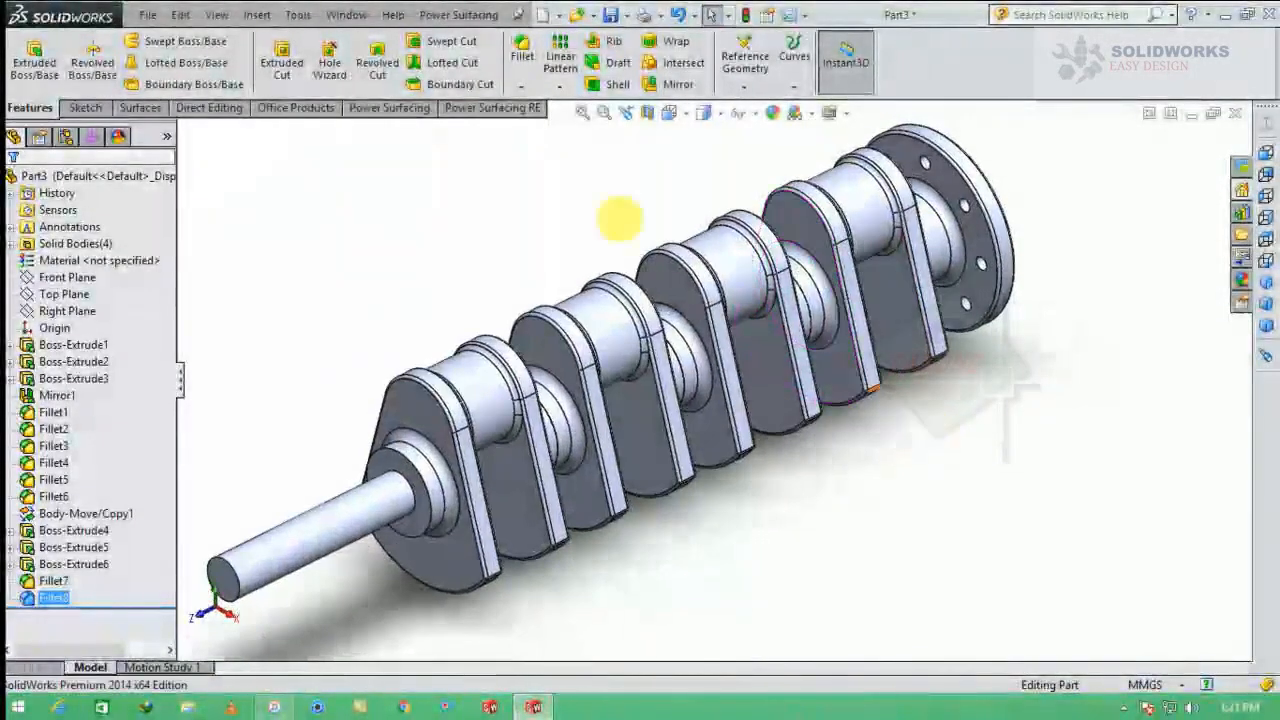
click(208, 108)
click(72, 62)
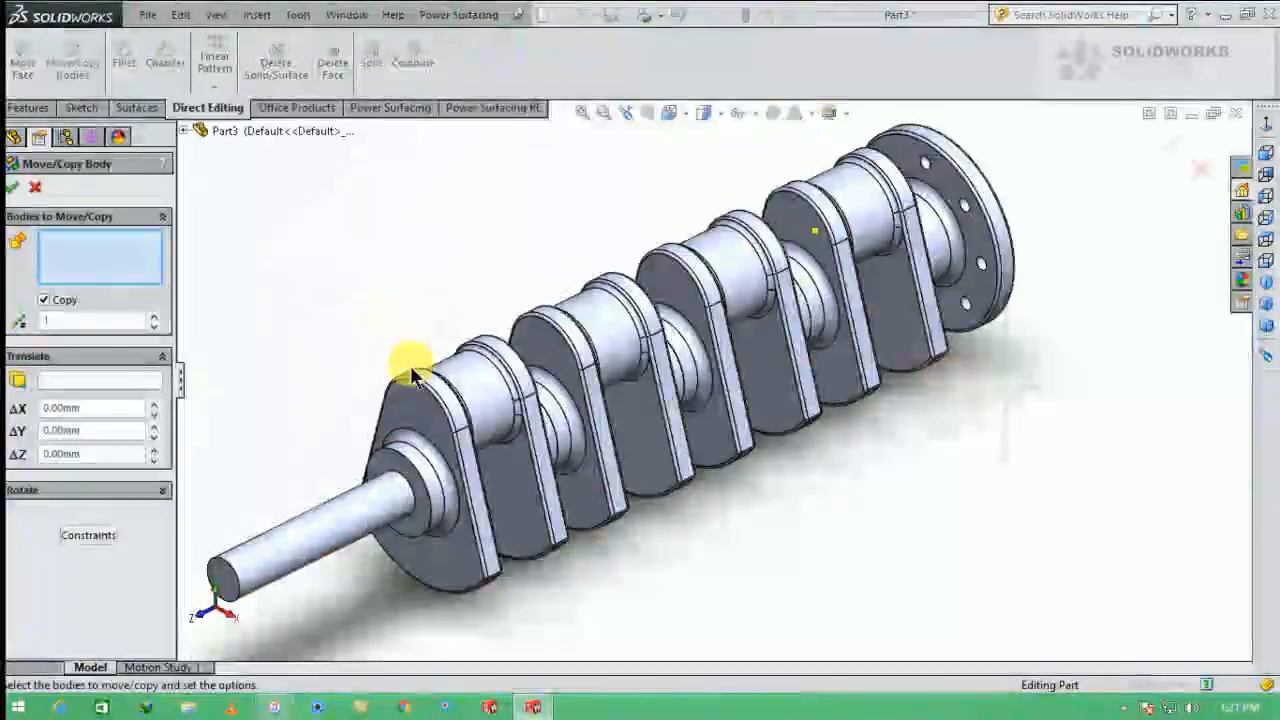
click(457, 409)
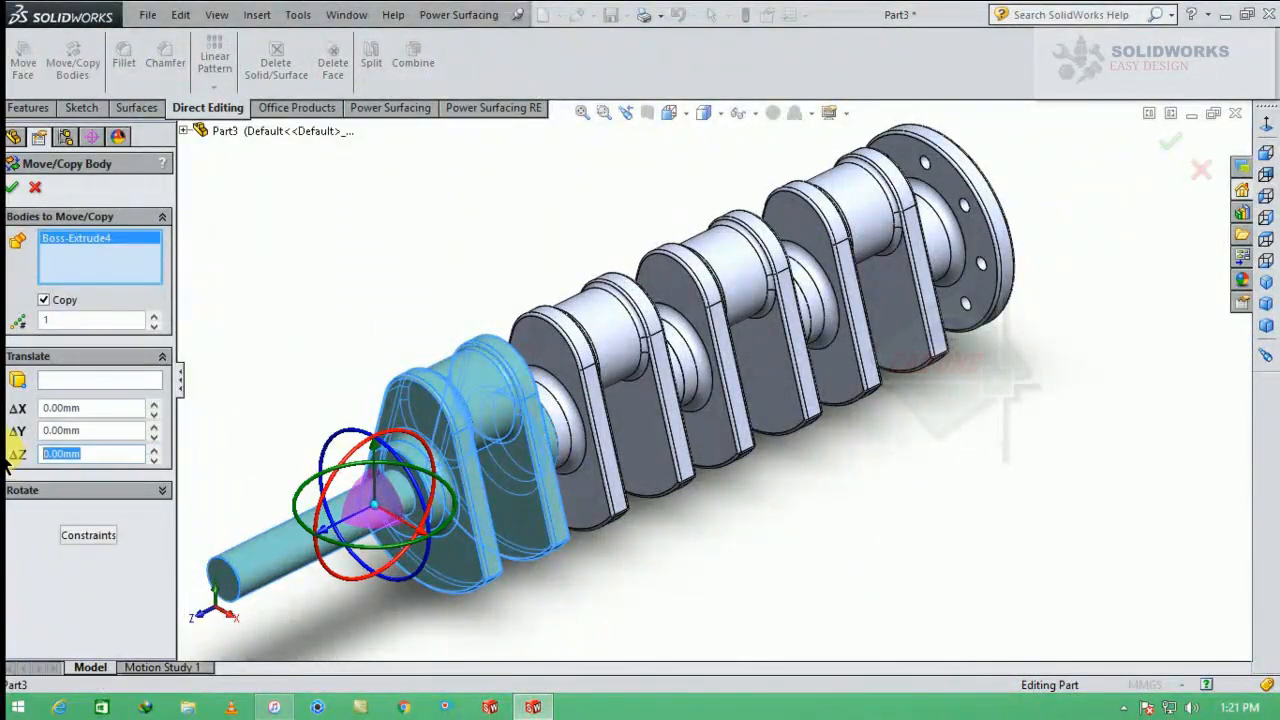
text(180)
key(Return)
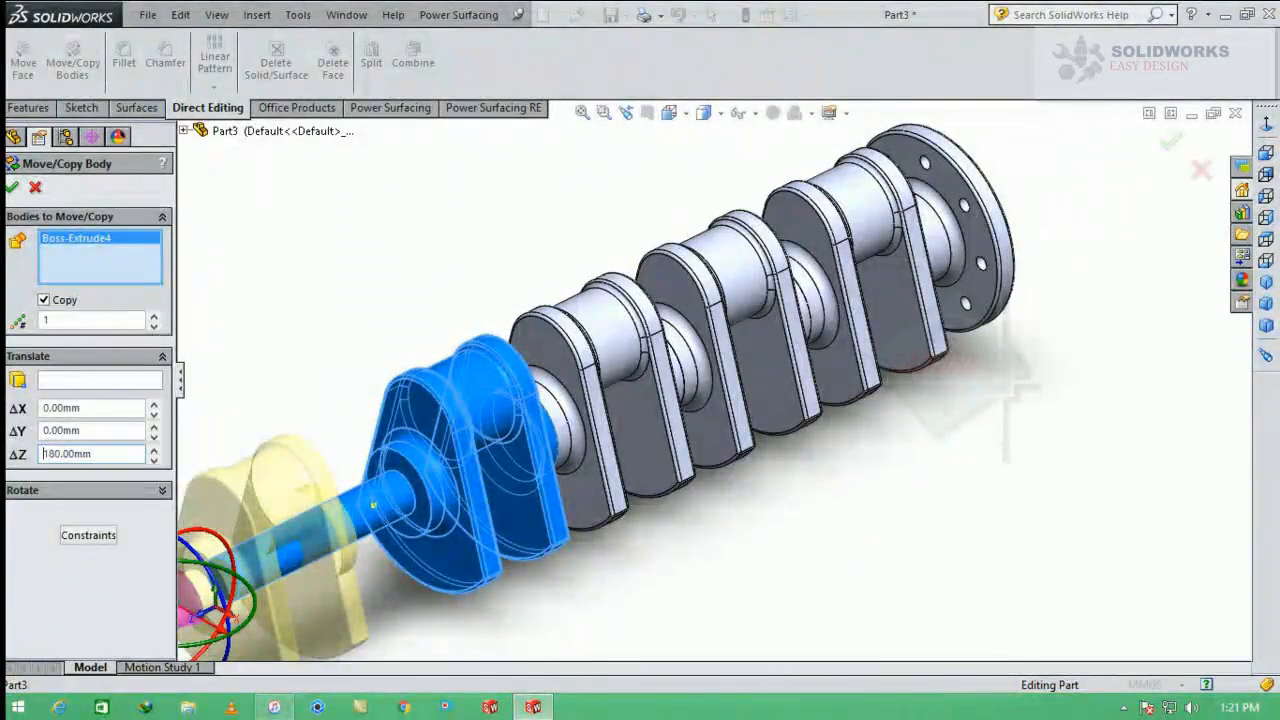
click(12, 187)
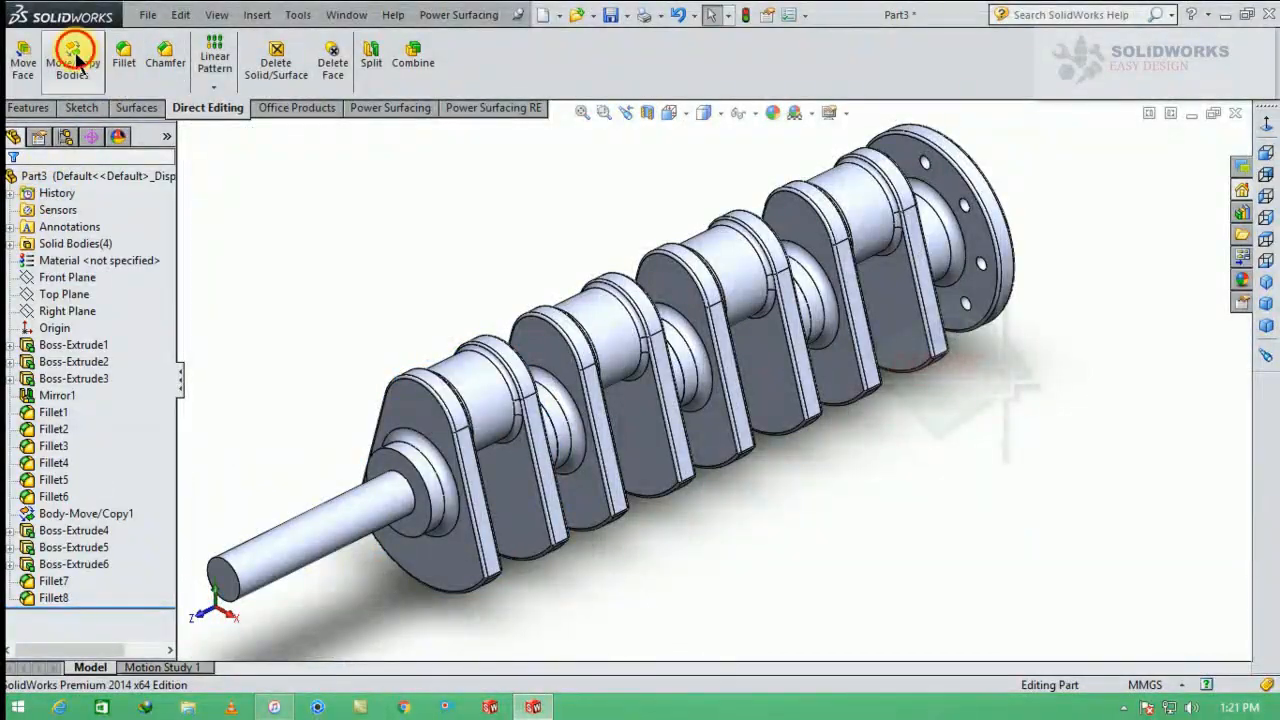
Rotate the front throw body with its shaft 180 degrees about Z using Move/Copy Bodies, with the Copy option off.
click(72, 62)
click(483, 410)
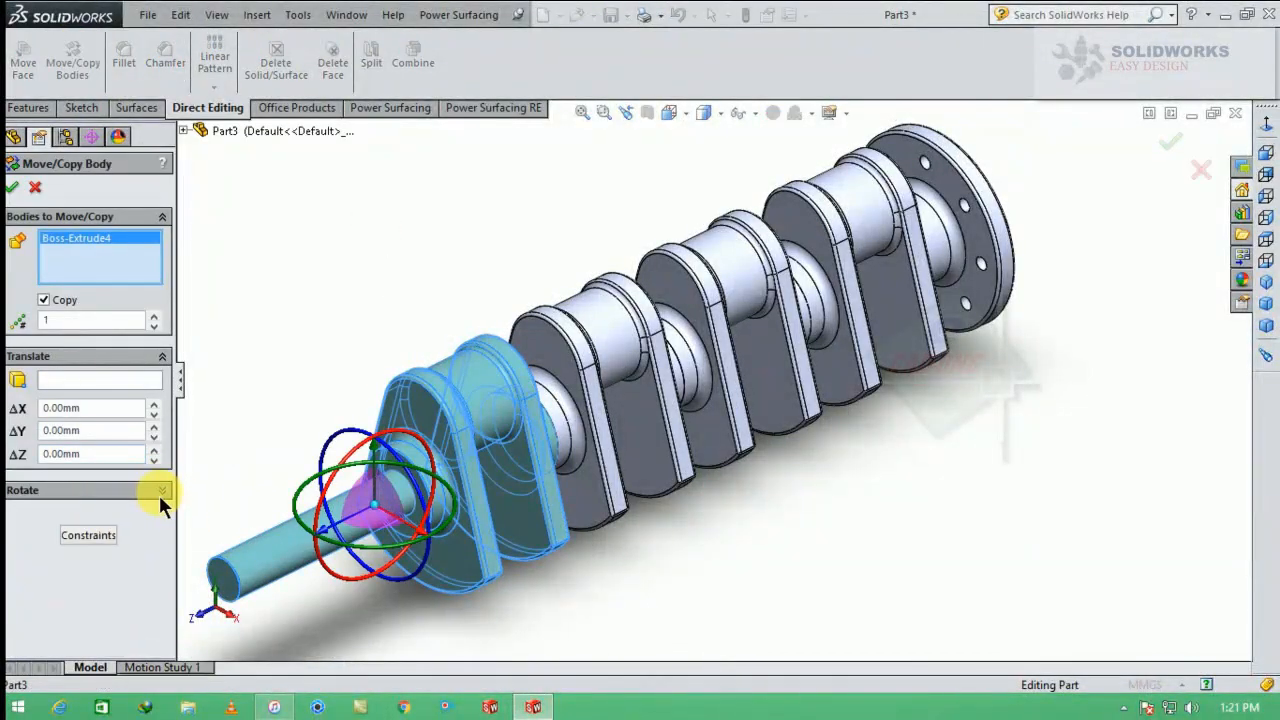
click(160, 491)
drag(288, 425, 240, 490)
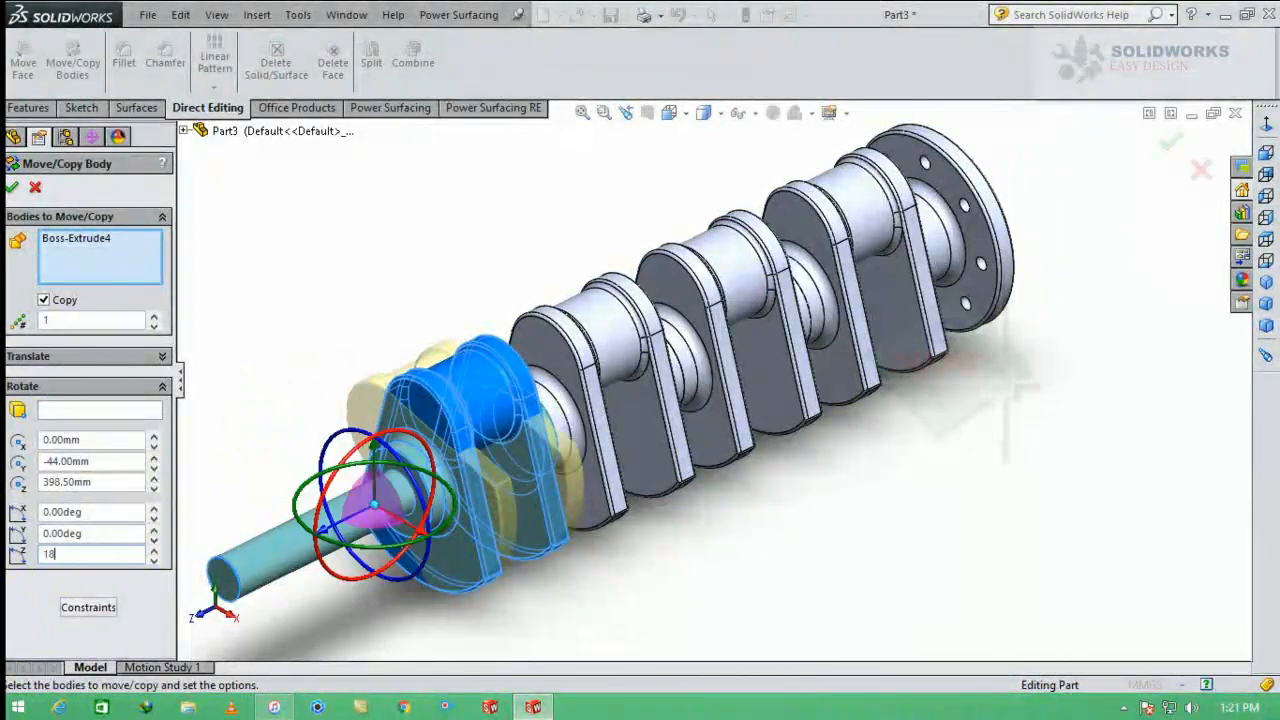
click(16, 190)
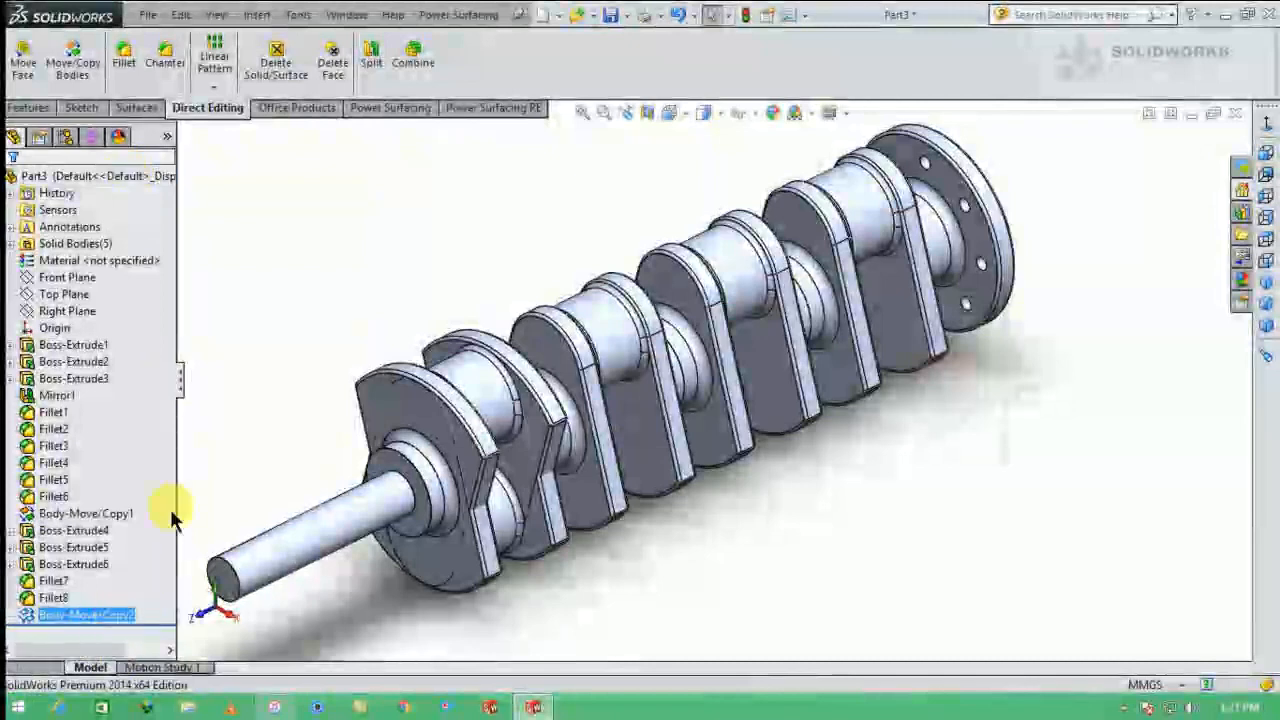
click(143, 617)
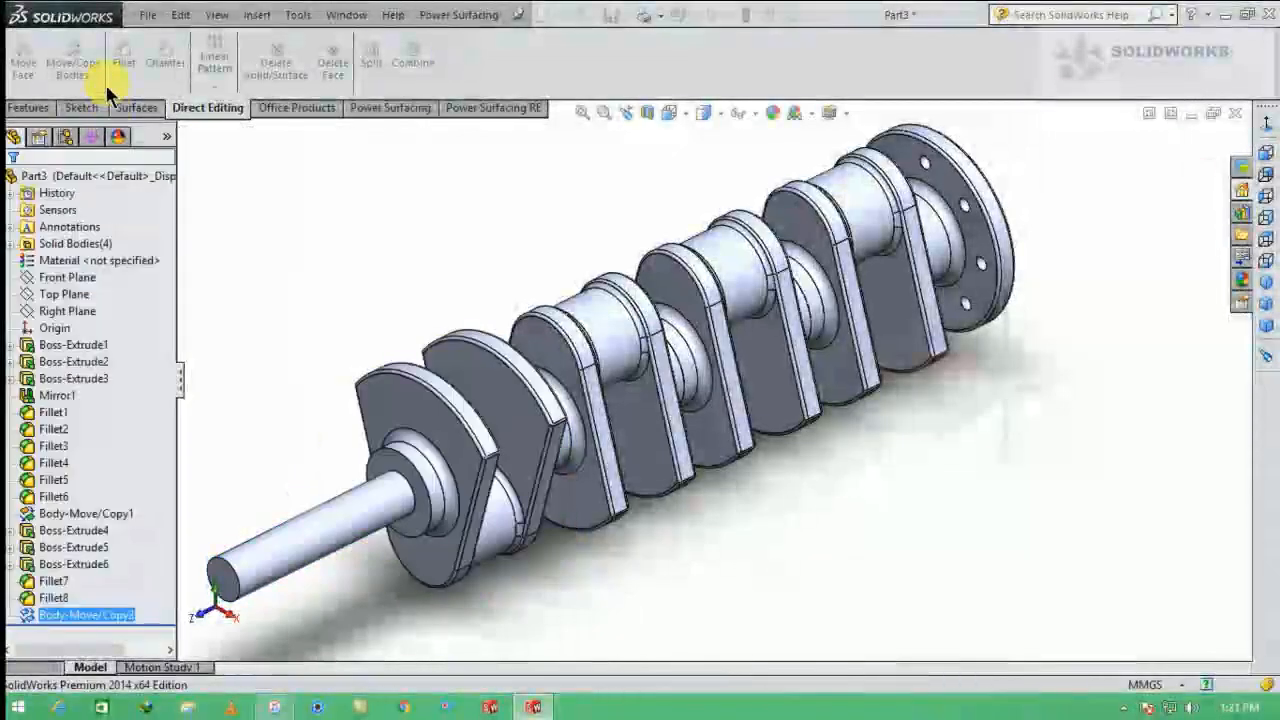
click(73, 62)
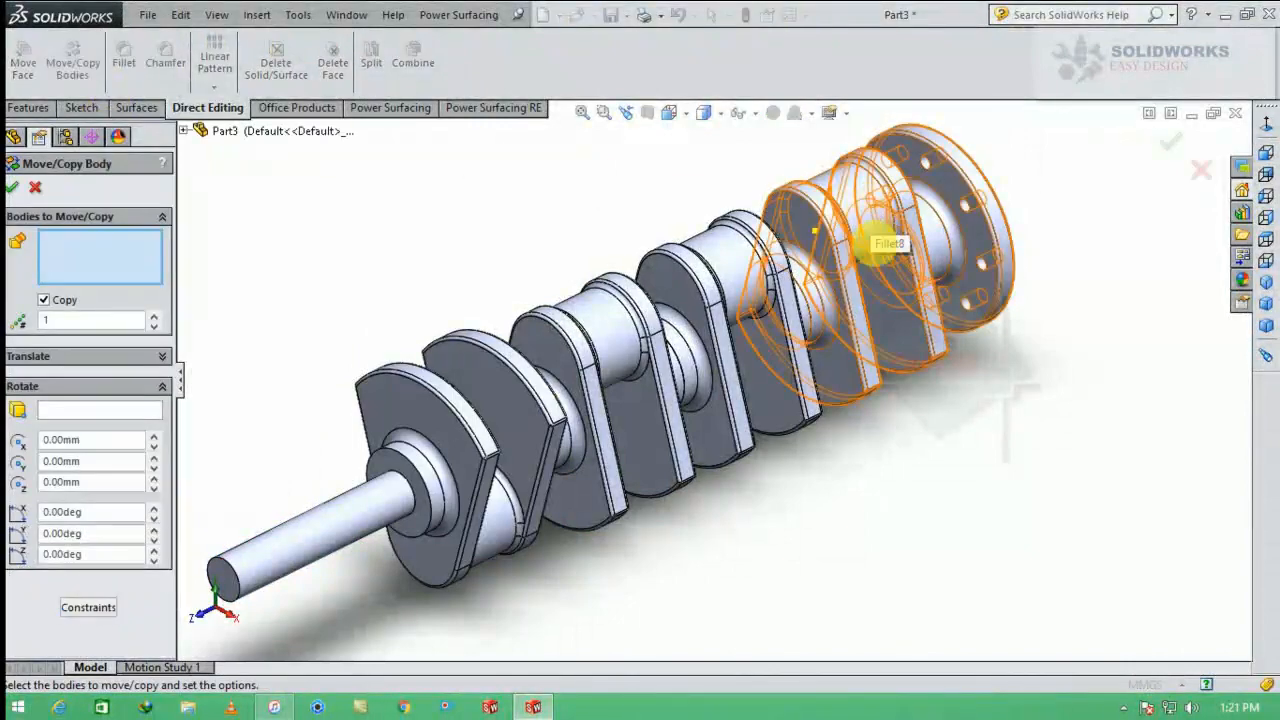
middle_drag(870, 240, 814, 234)
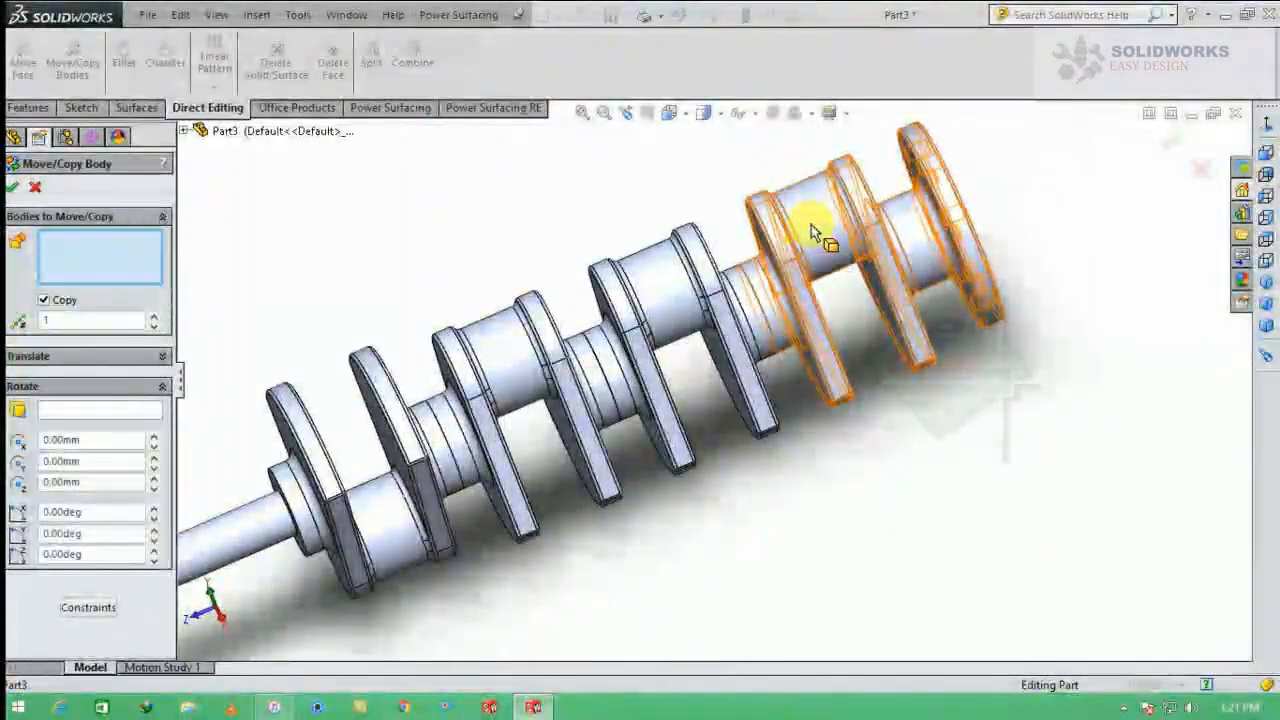
key(Escape)
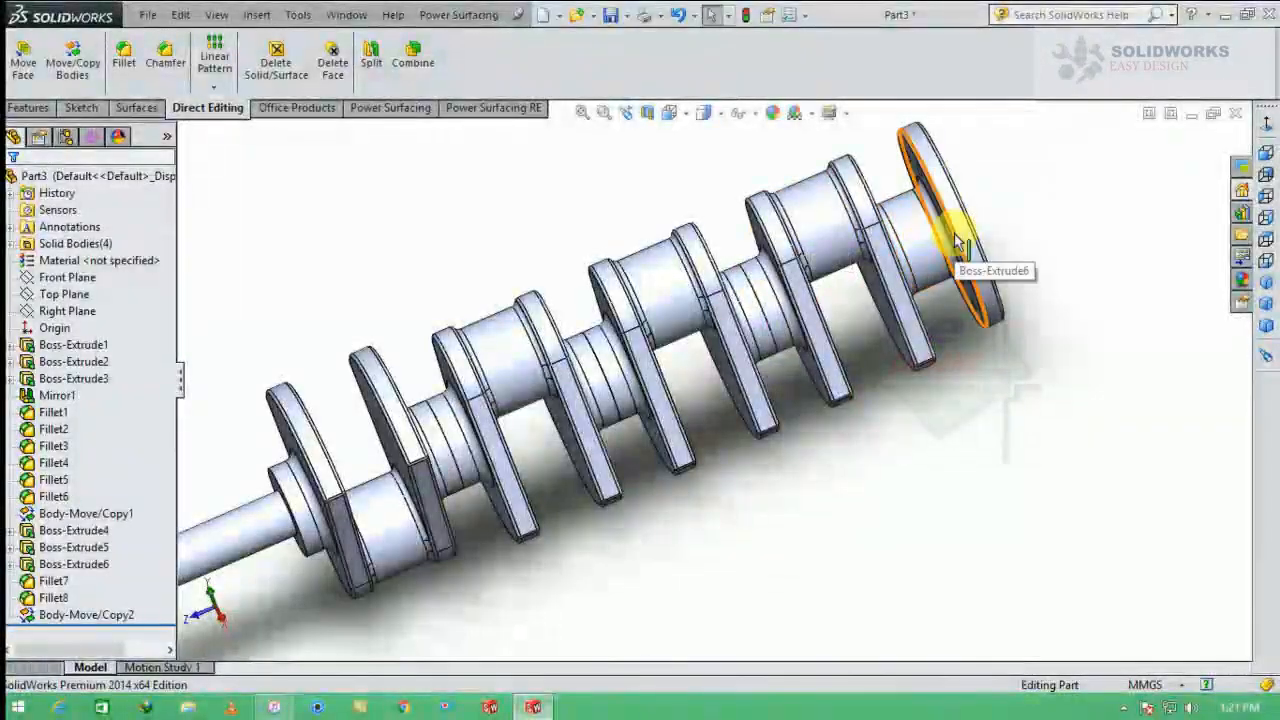
Edit the rear flange extrusion and turn off Merge result so the flange is a separate body.
click(965, 247)
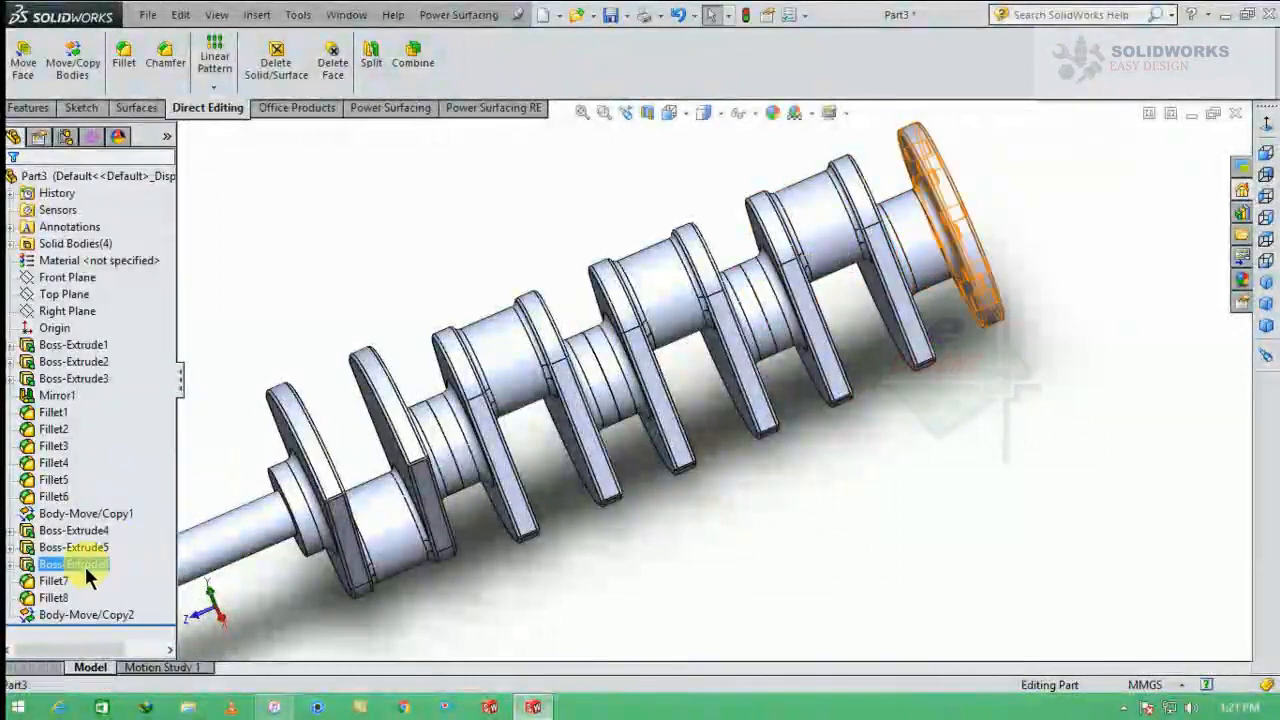
click(84, 563)
click(95, 513)
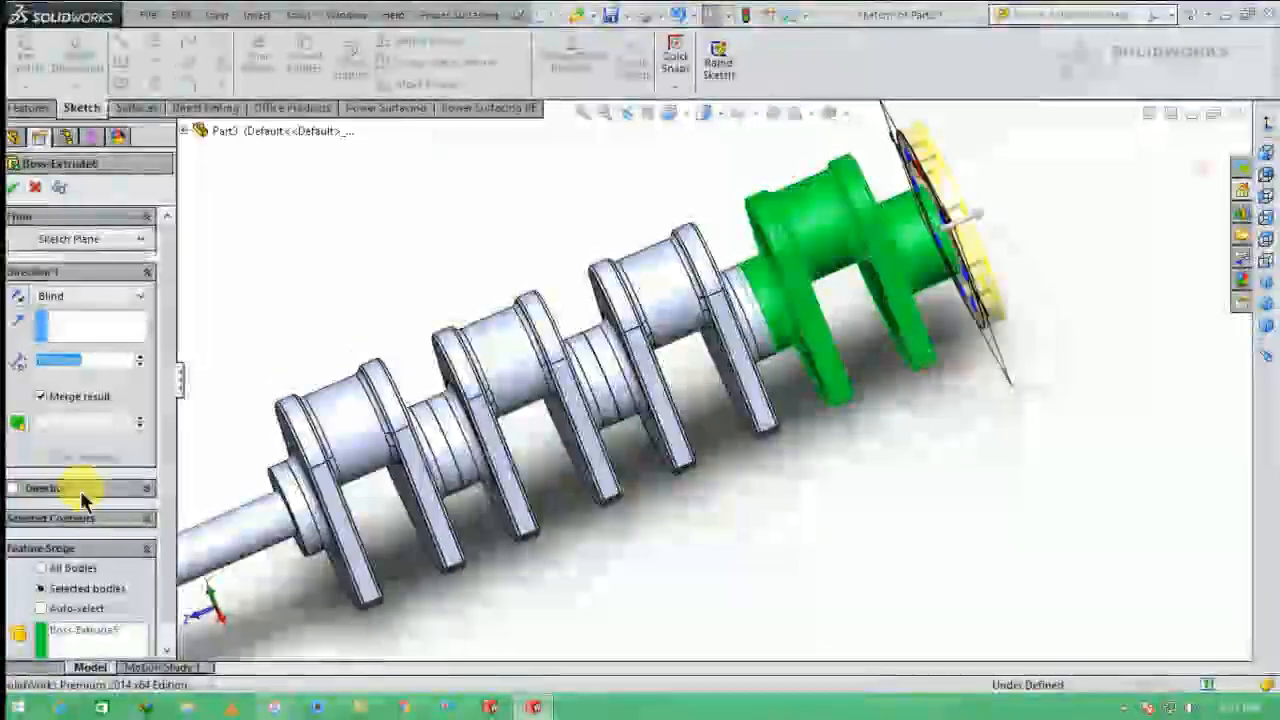
click(41, 396)
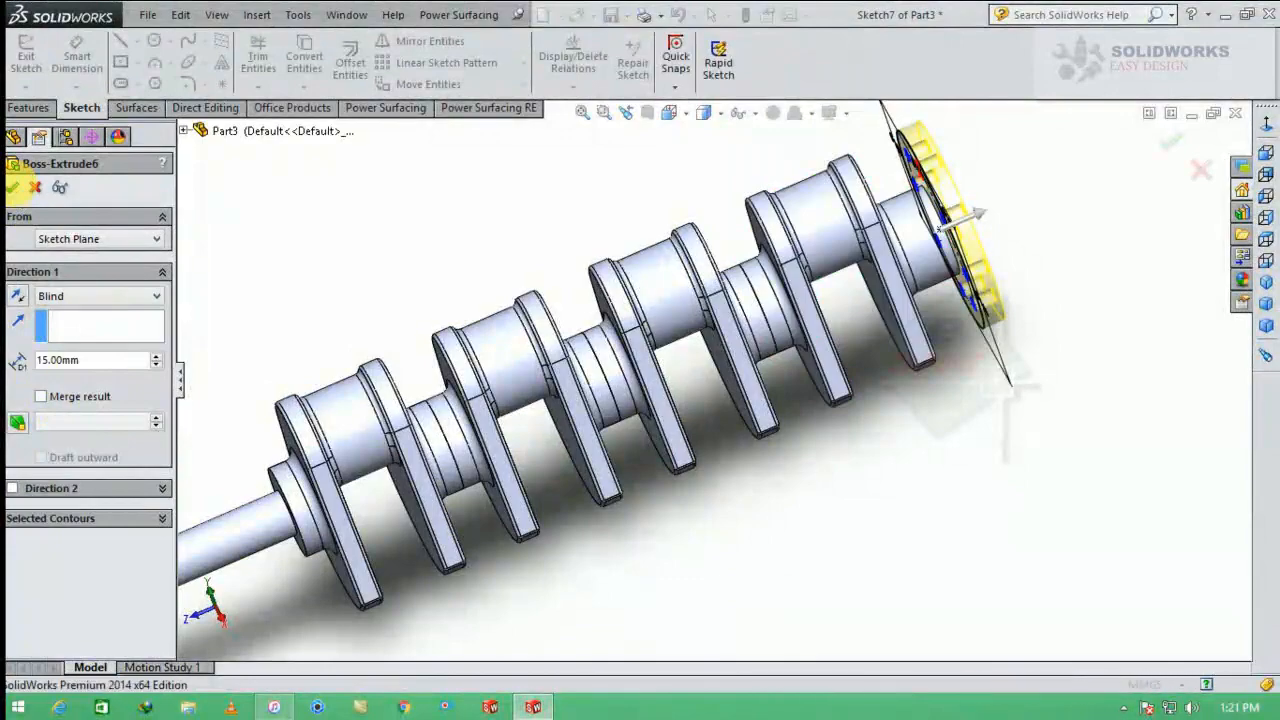
click(12, 187)
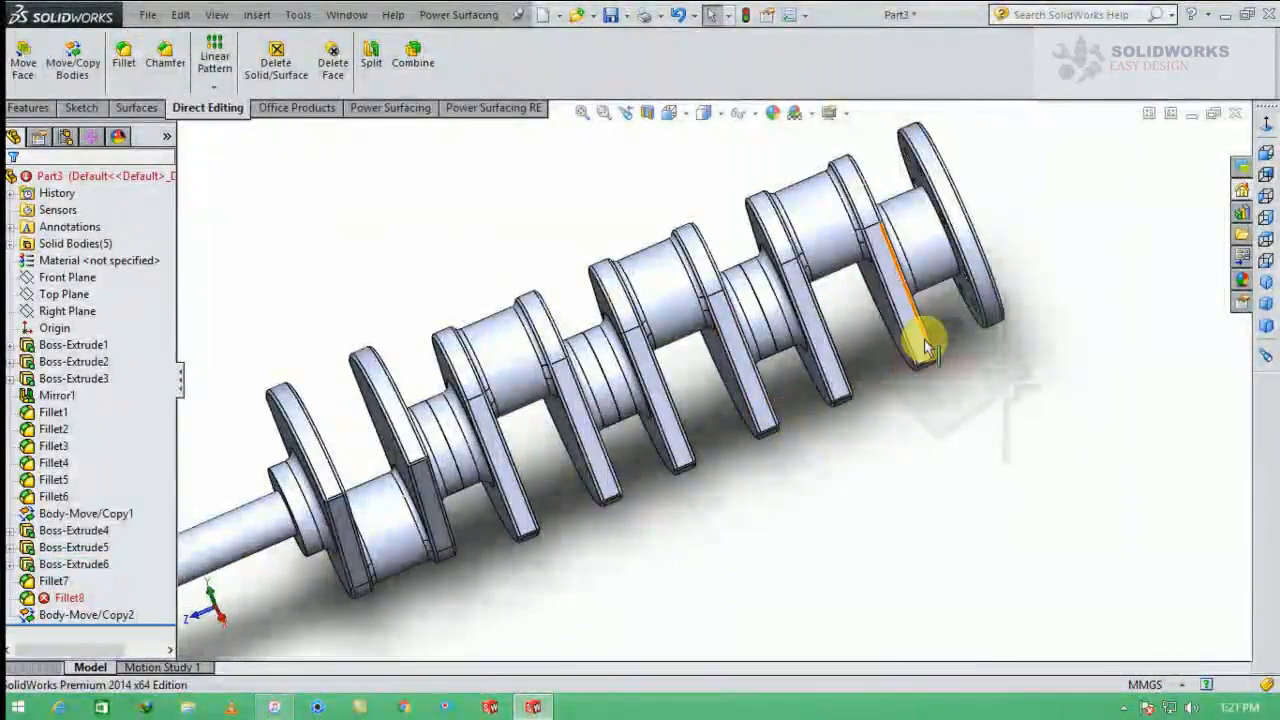
Rotate the rearmost throw body 180 degrees about Z using Move/Copy Bodies, with the Copy option off.
click(73, 62)
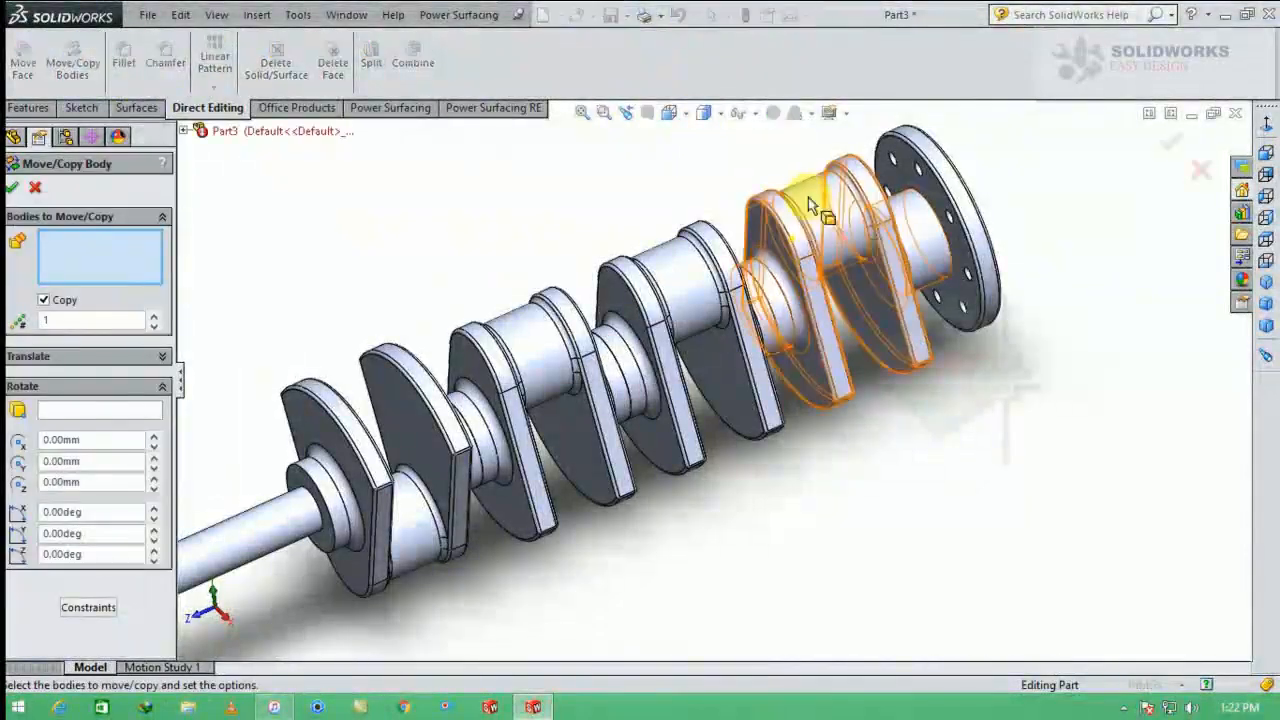
click(808, 199)
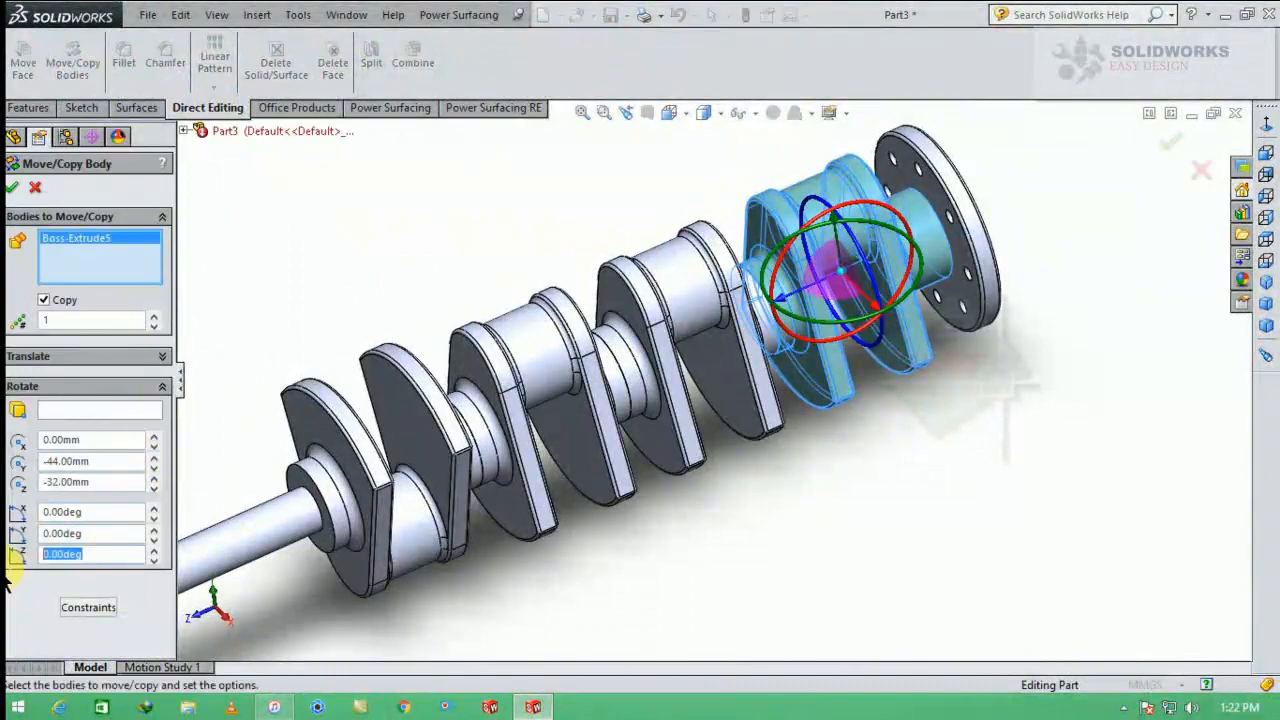
text(180)
key(Return)
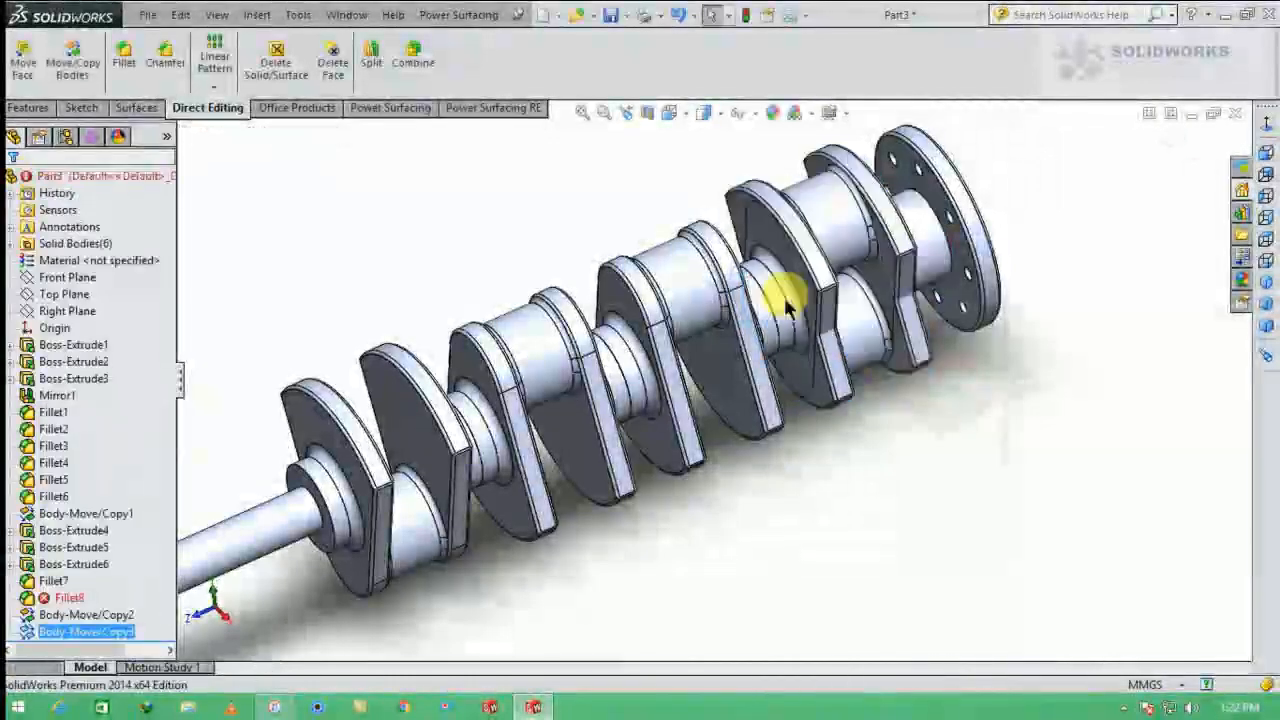
click(981, 411)
click(70, 632)
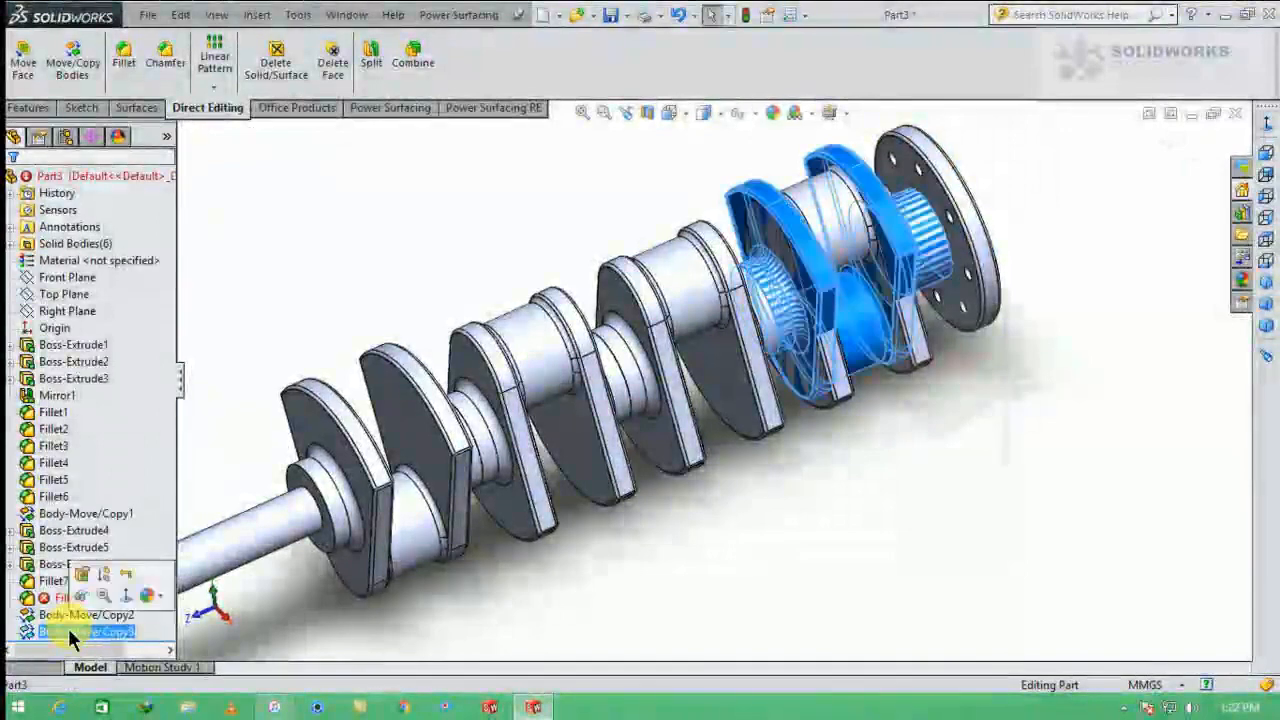
click(80, 582)
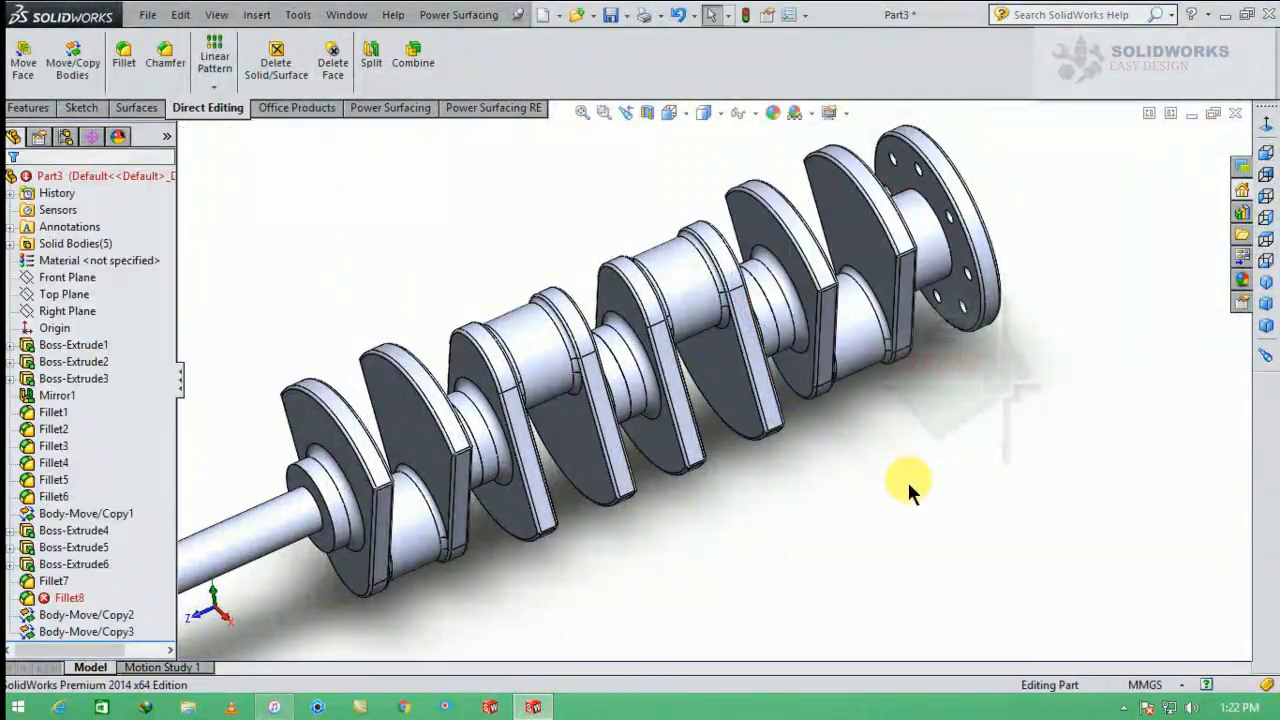
Edit the rear flange extrusion again and turn Merge result back on.
middle_drag(907, 479, 929, 242)
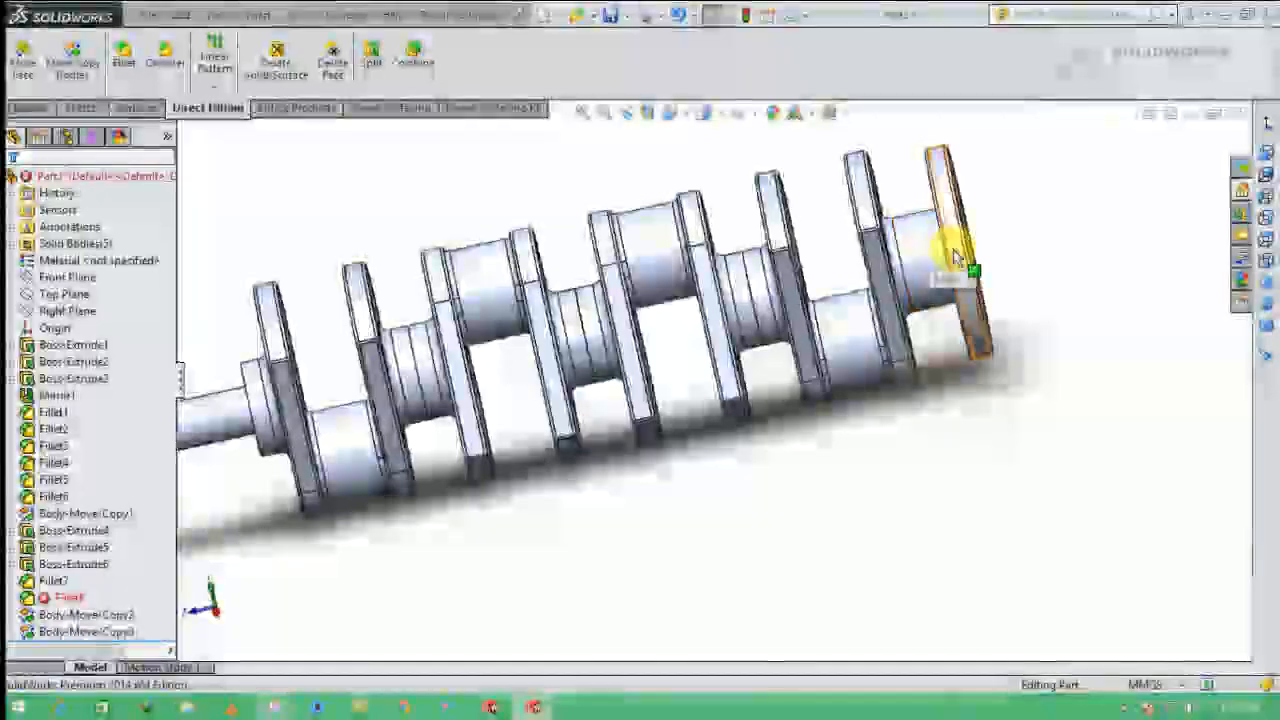
click(951, 251)
click(74, 566)
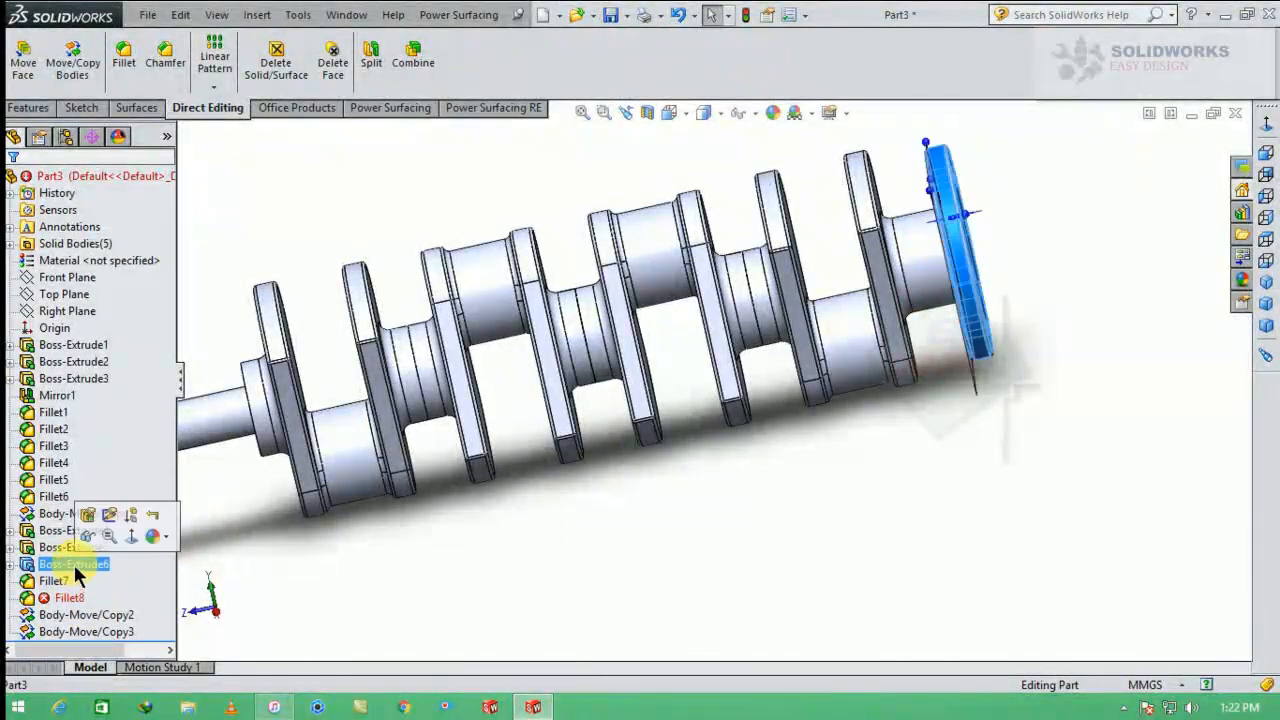
click(86, 516)
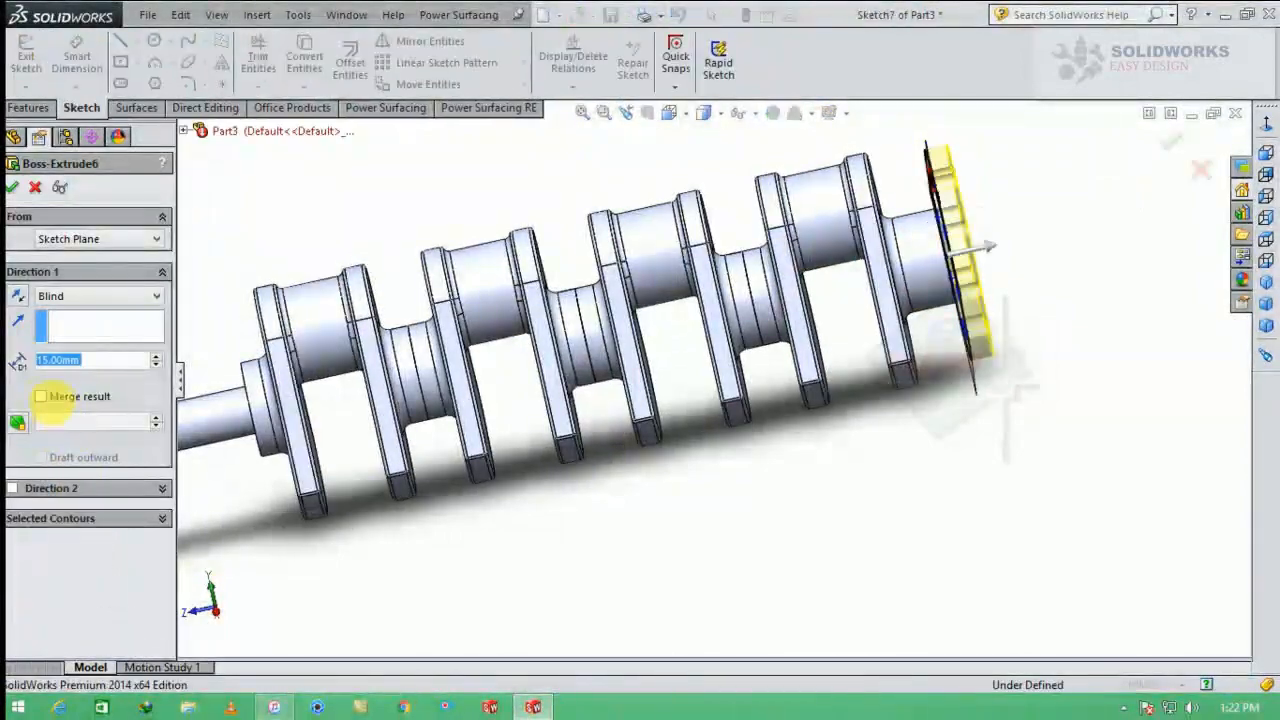
click(15, 188)
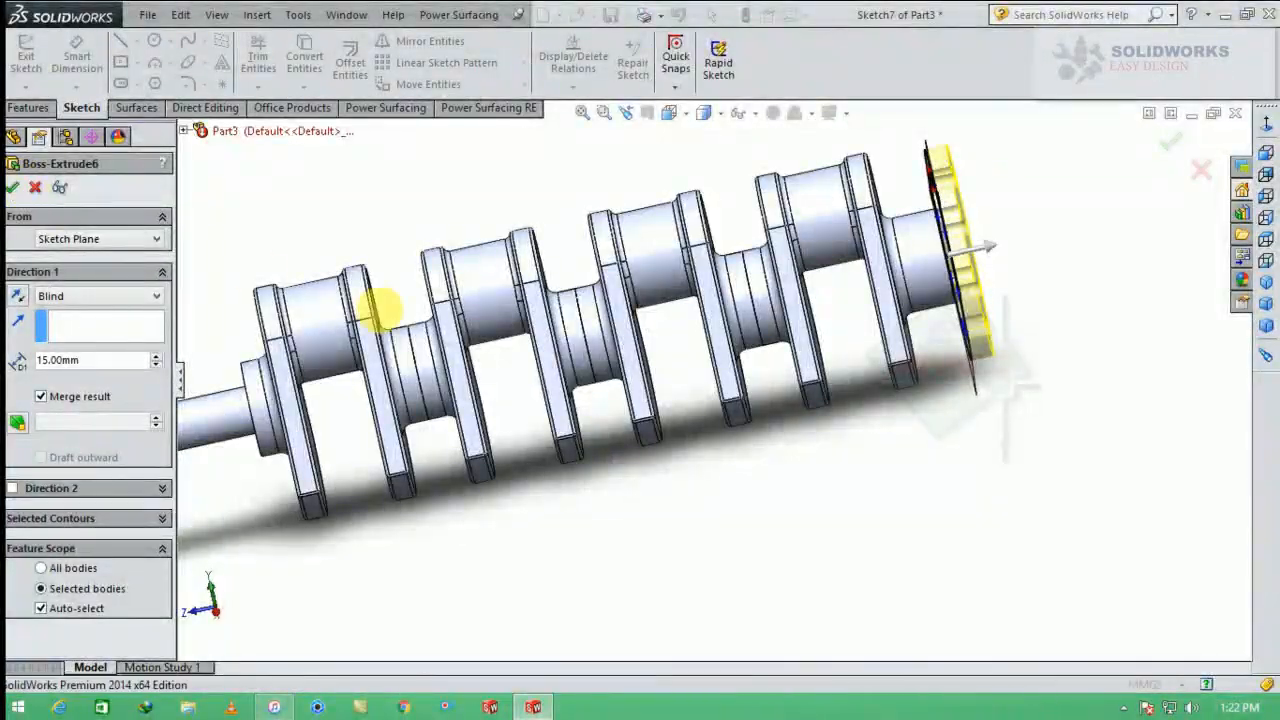
Change the crankshaft's display style to Shaded without edges.
click(1266, 284)
middle_drag(974, 452, 871, 457)
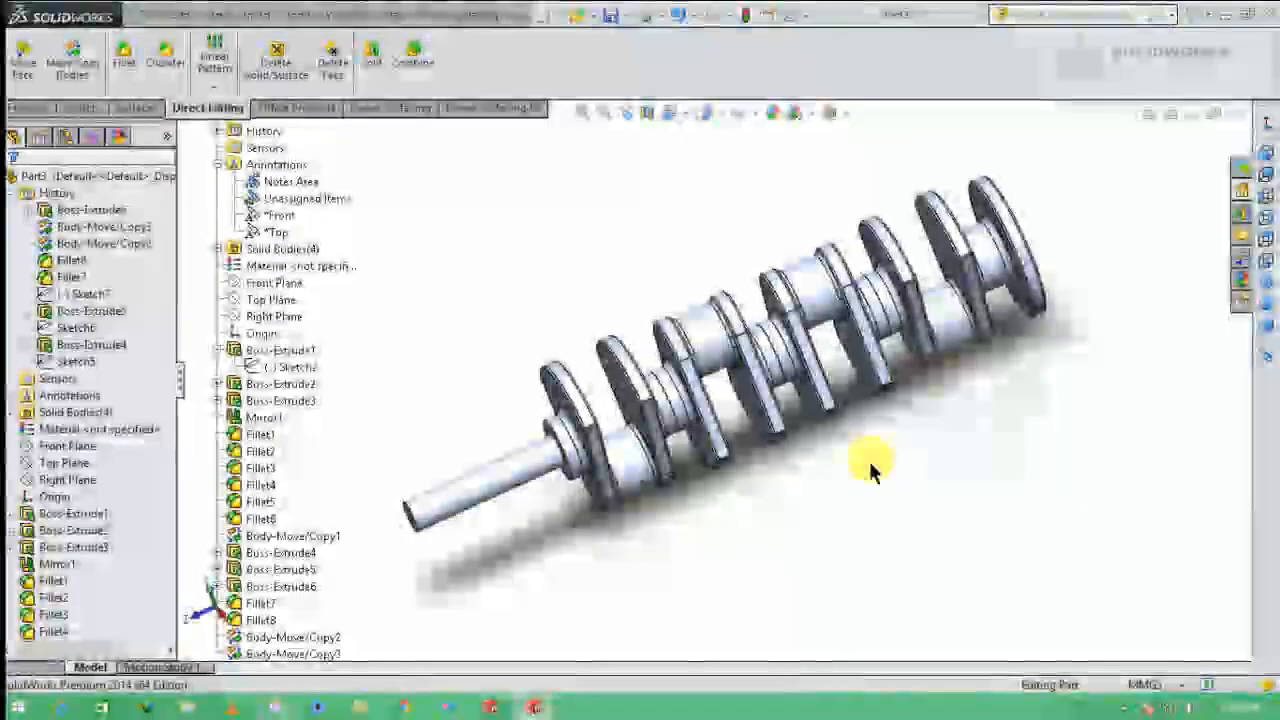
scroll(848, 375, down, 2)
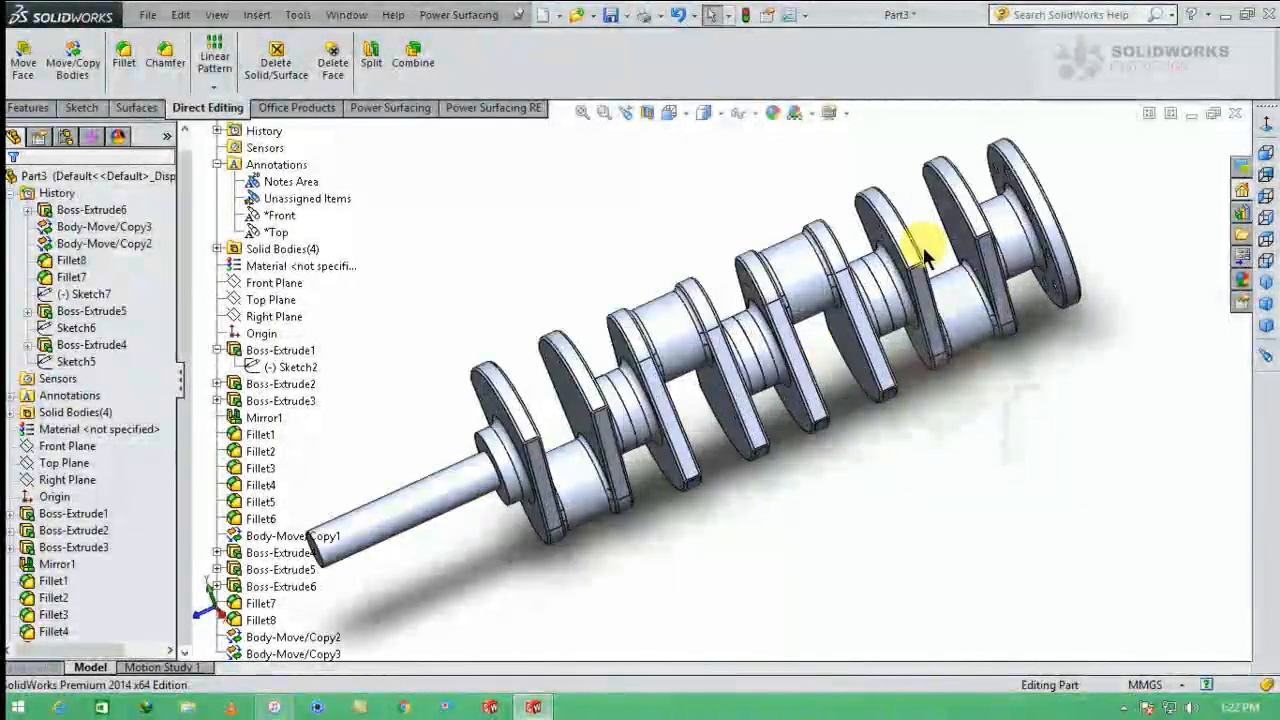
click(716, 114)
click(707, 161)
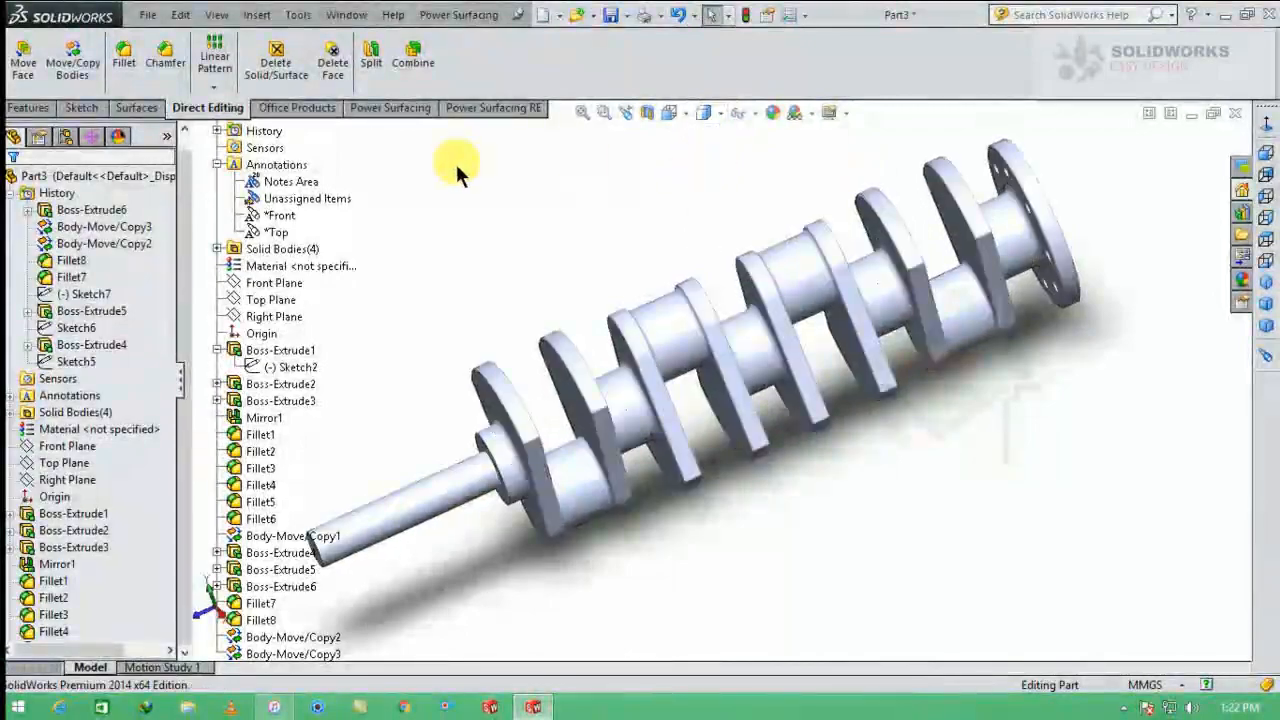
click(56, 193)
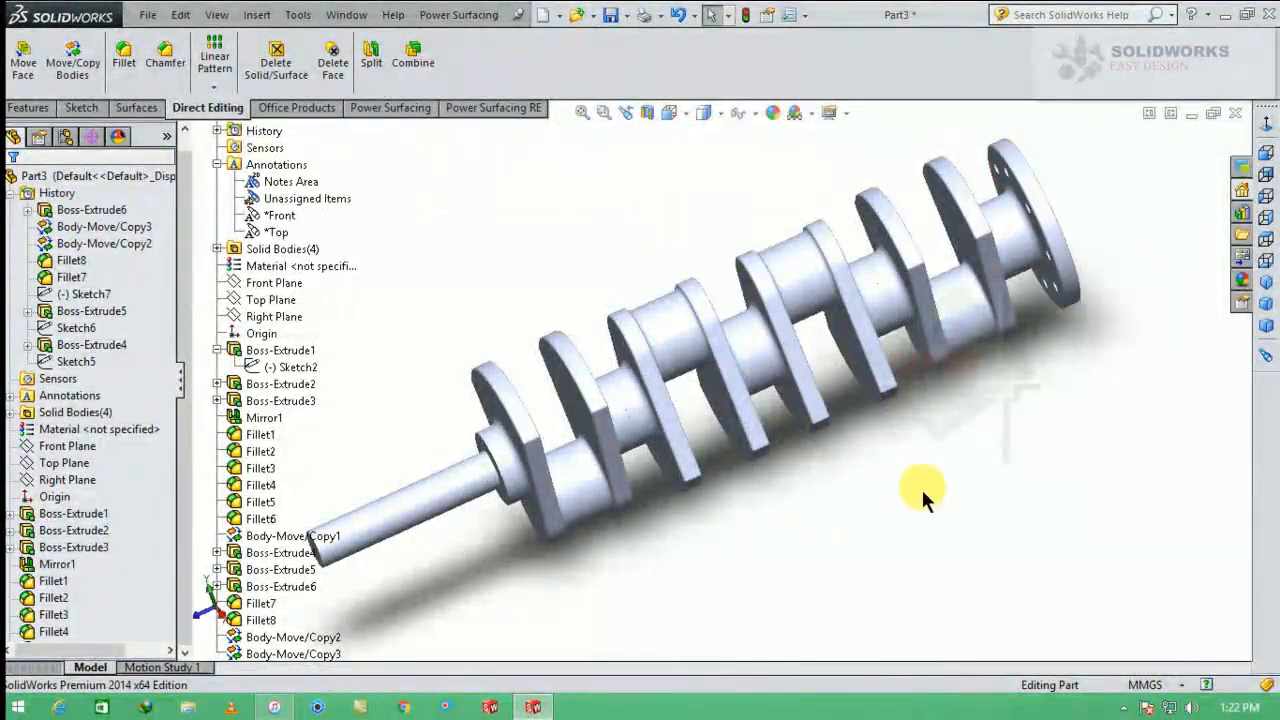
Apply the carbon steel appearance from the Metal > Steel library to the whole crankshaft.
middle_drag(880, 480, 922, 428)
click(1246, 282)
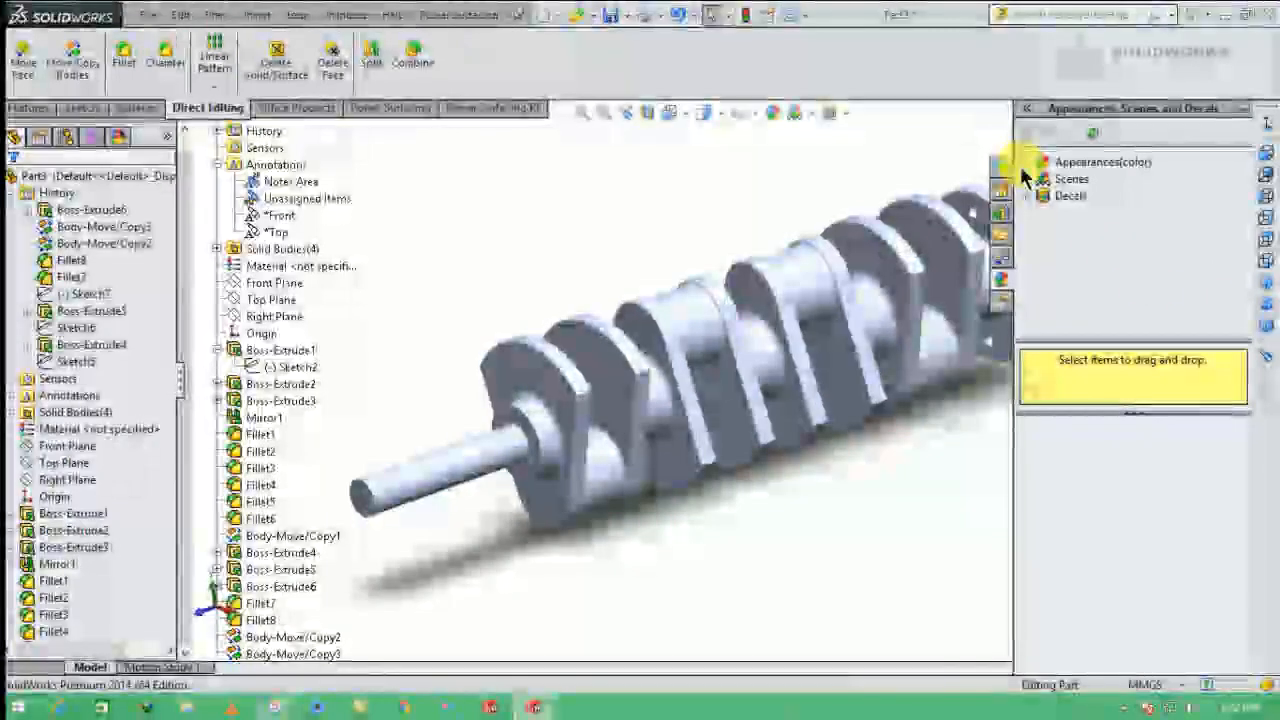
click(1030, 165)
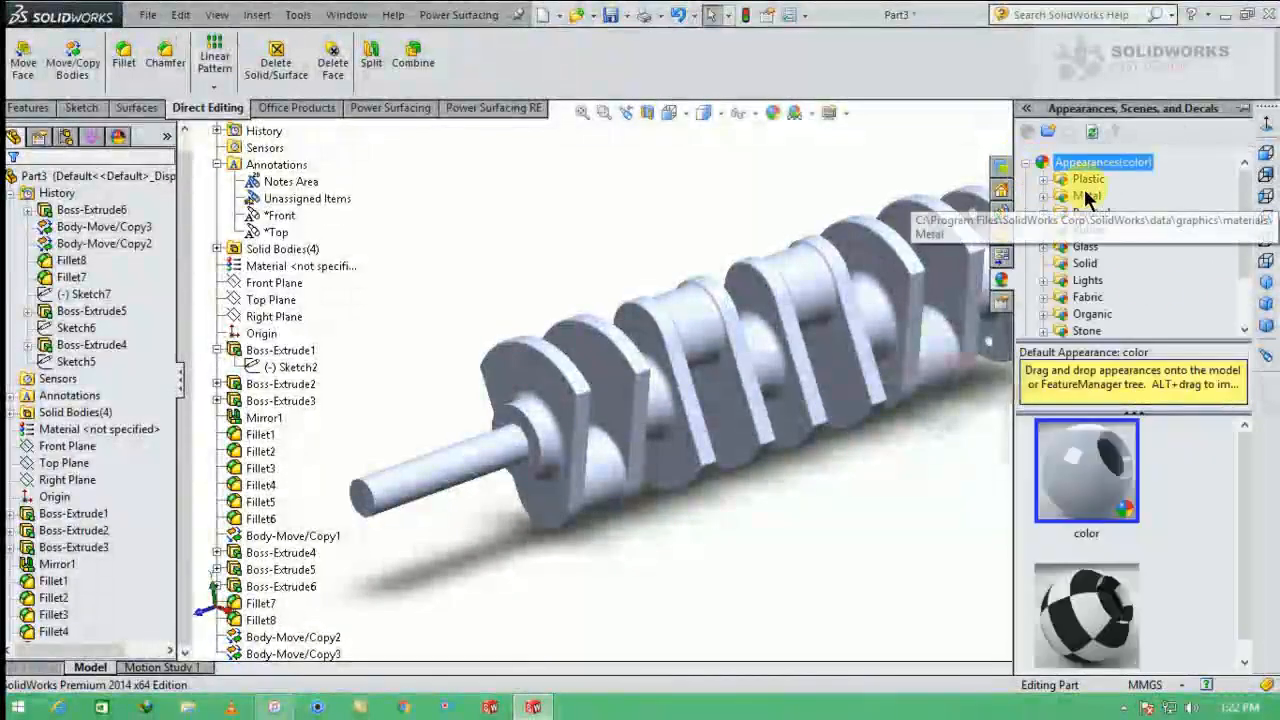
click(1047, 198)
click(1100, 178)
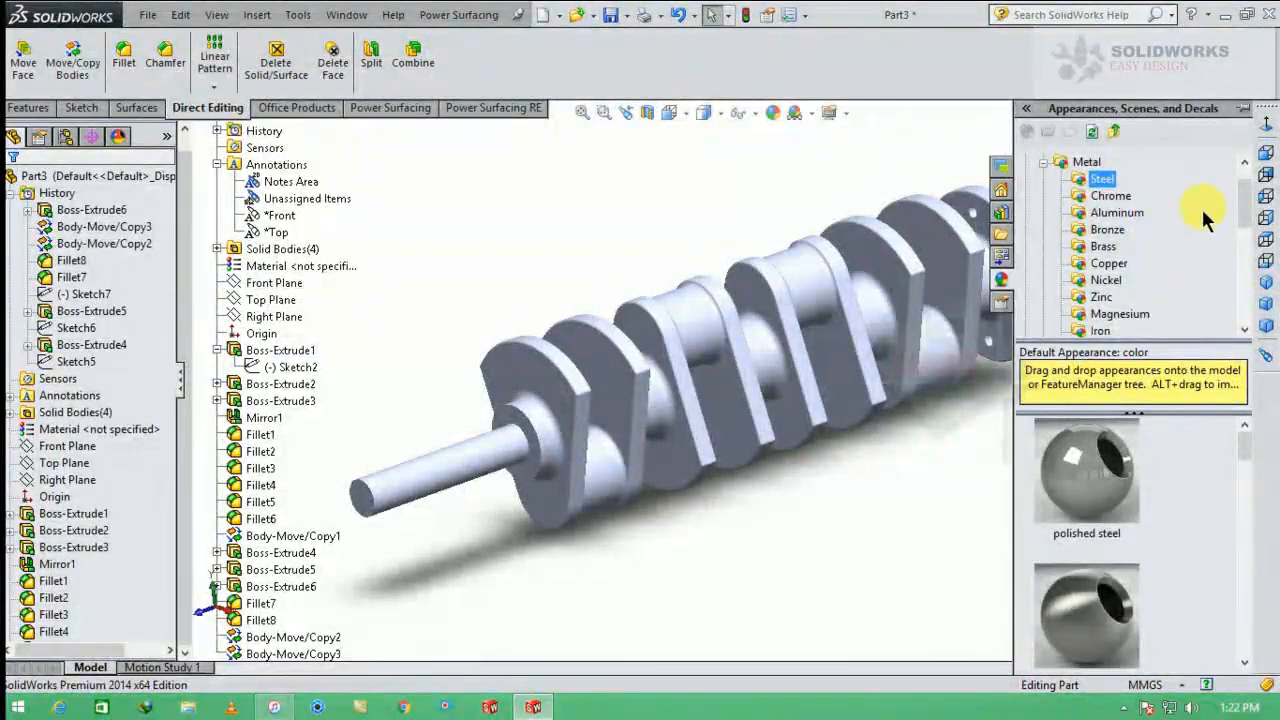
drag(1252, 458, 1260, 563)
double_click(1121, 494)
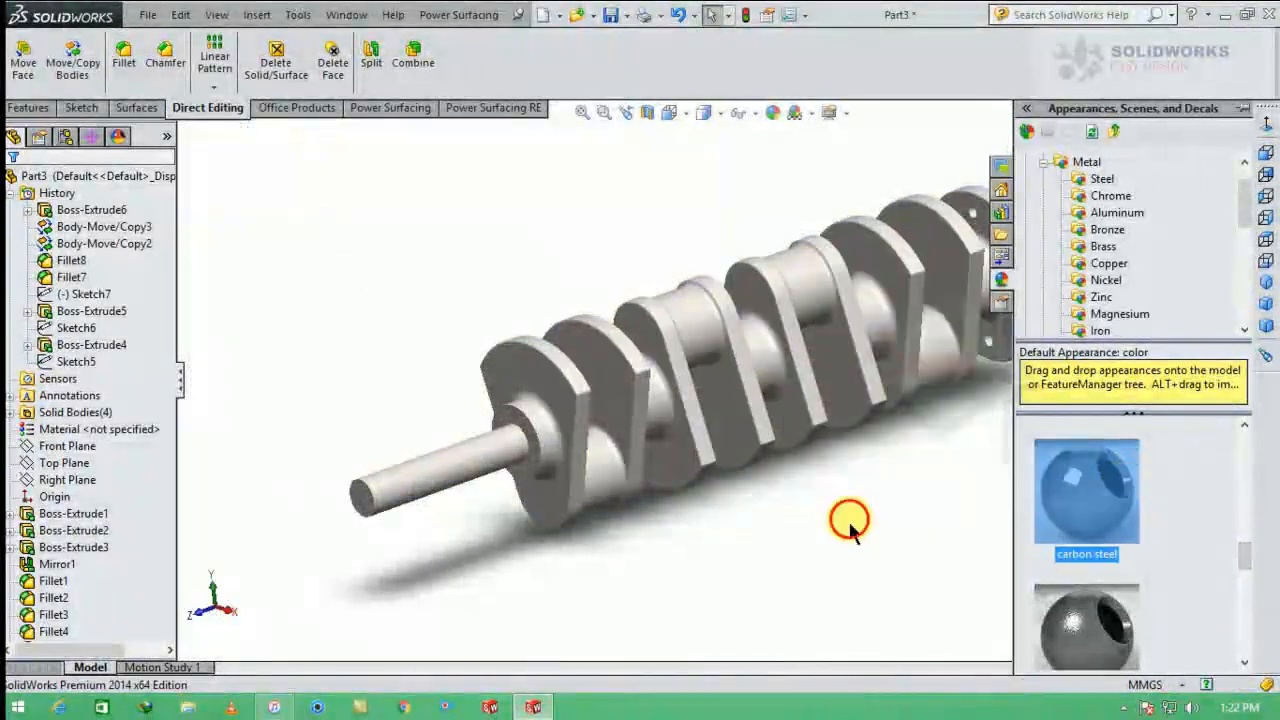
Fillet the outer circular edge of the front collar around the shaft with a 2 mm constant radius.
middle_drag(1079, 407, 969, 318)
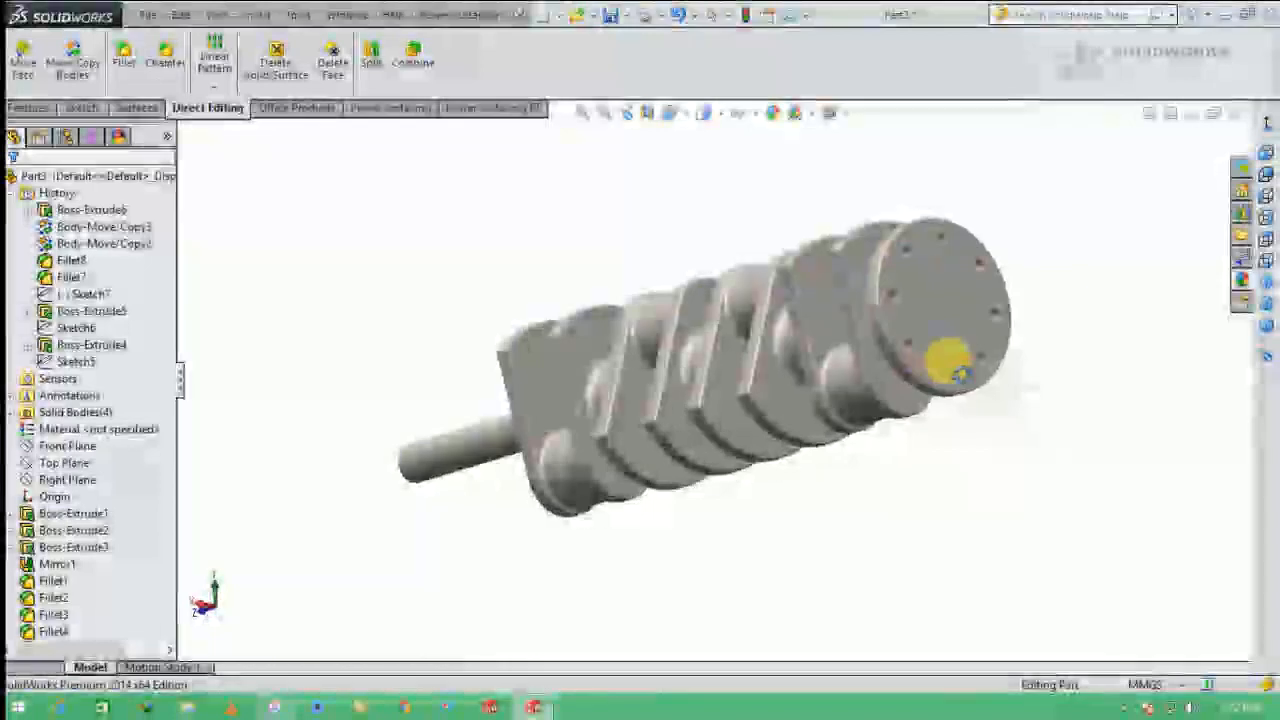
middle_drag(958, 375, 1100, 429)
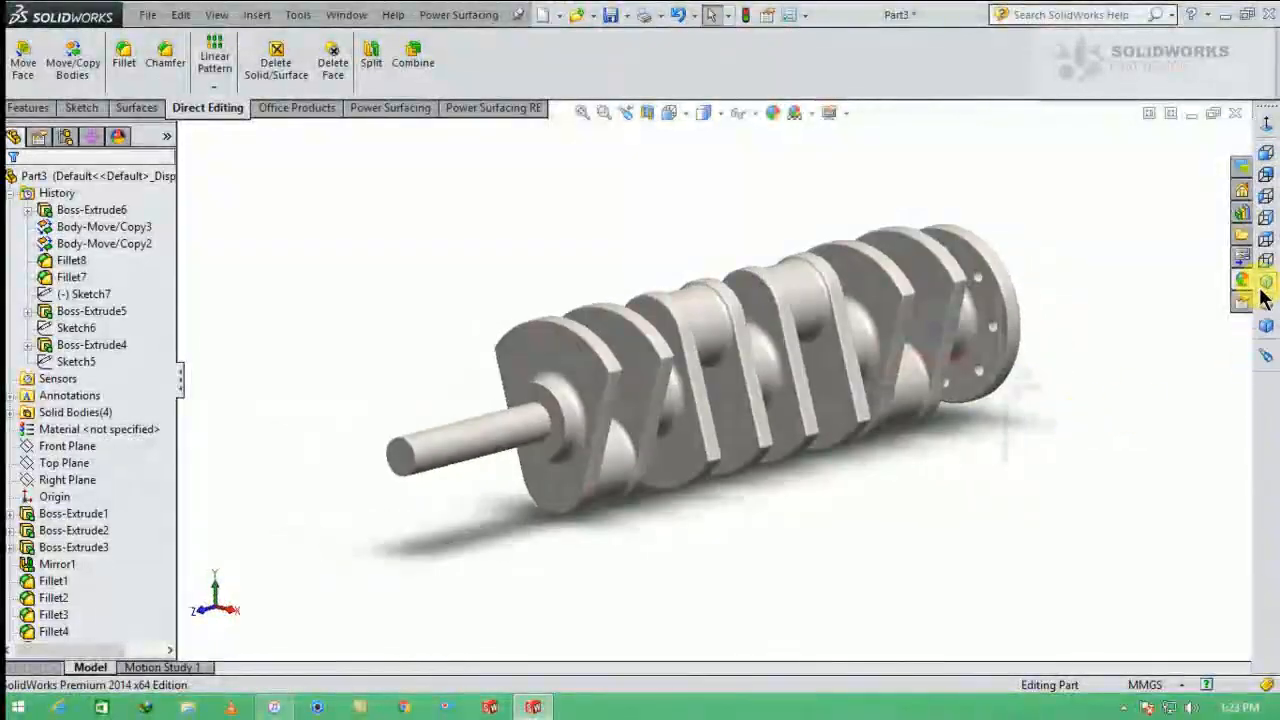
click(1264, 286)
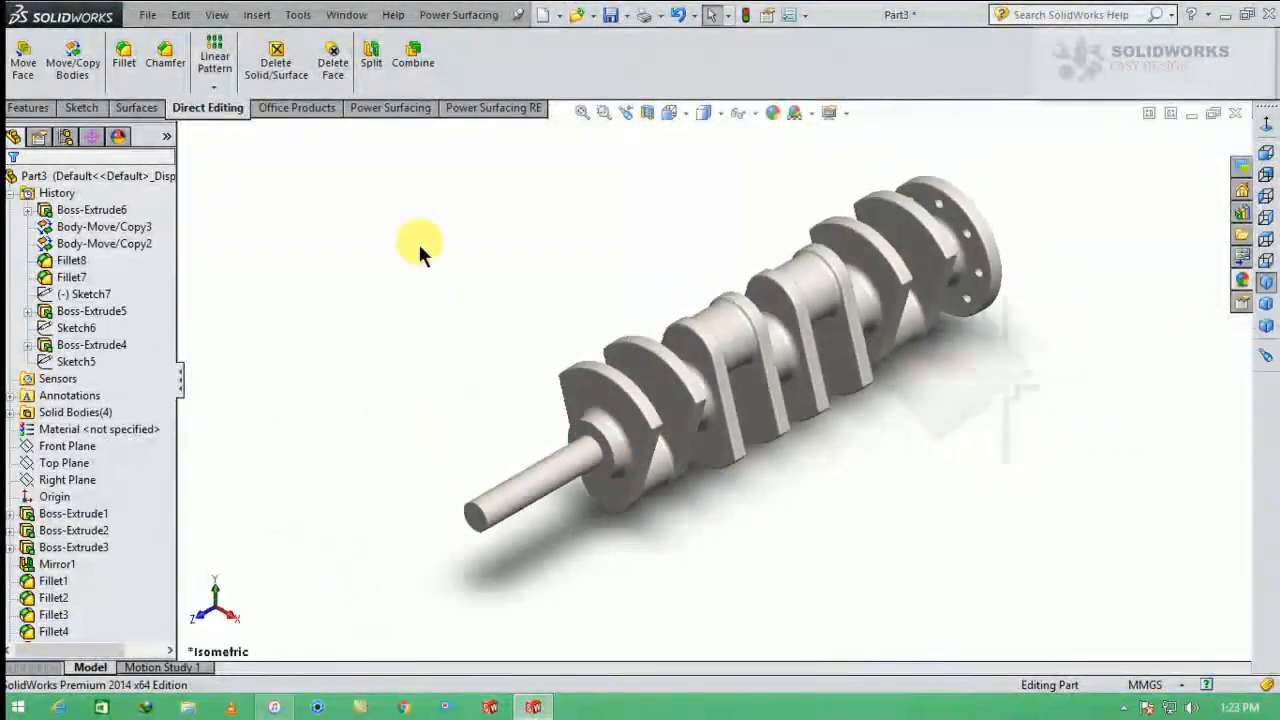
click(125, 62)
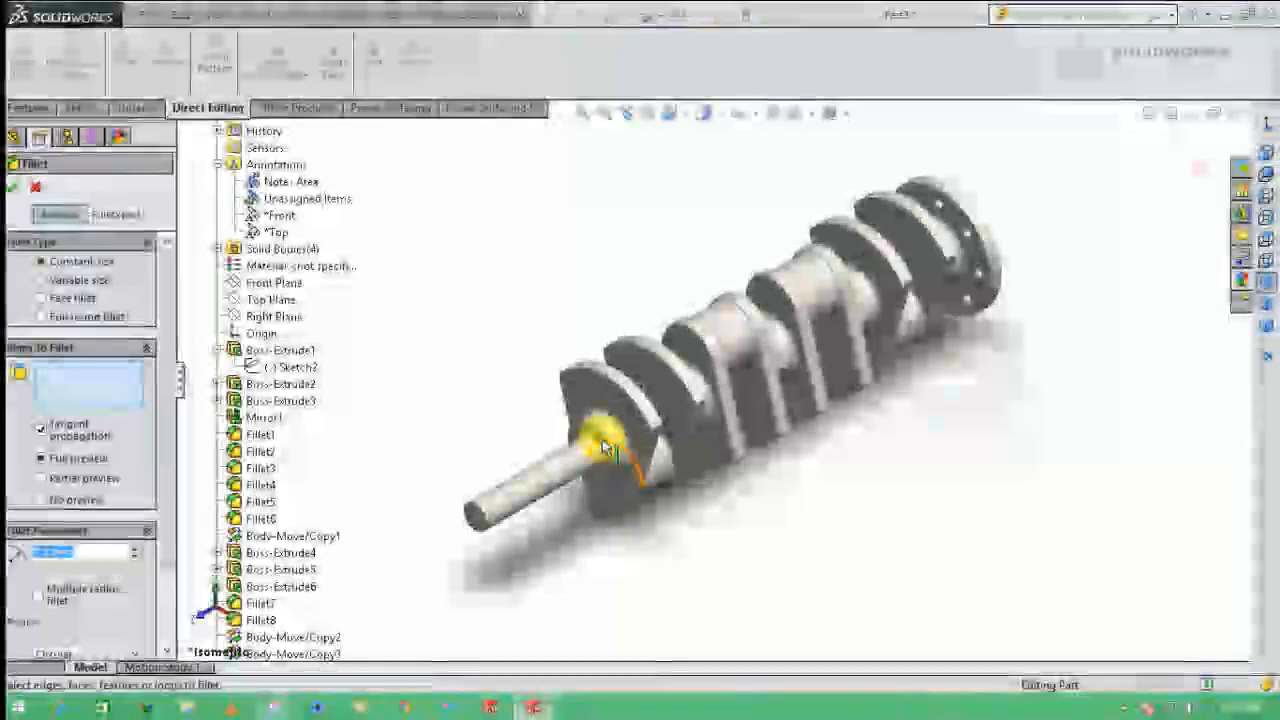
click(588, 455)
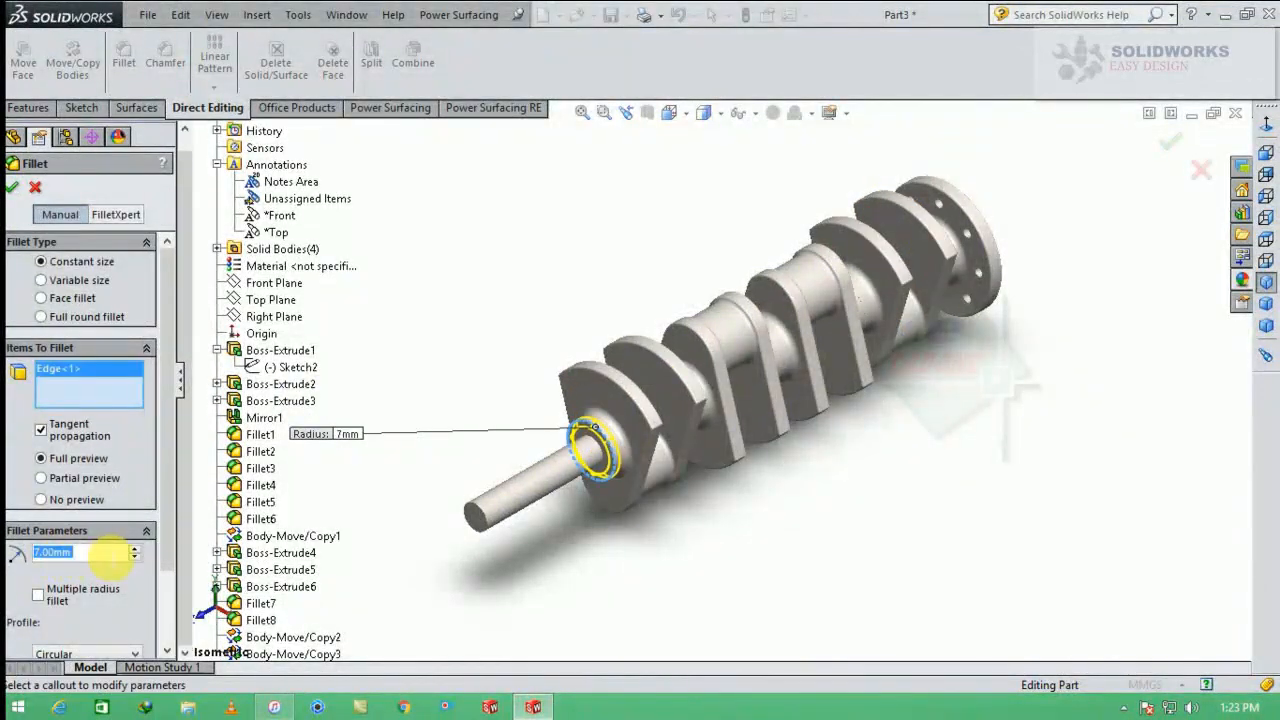
text(2)
key(Return)
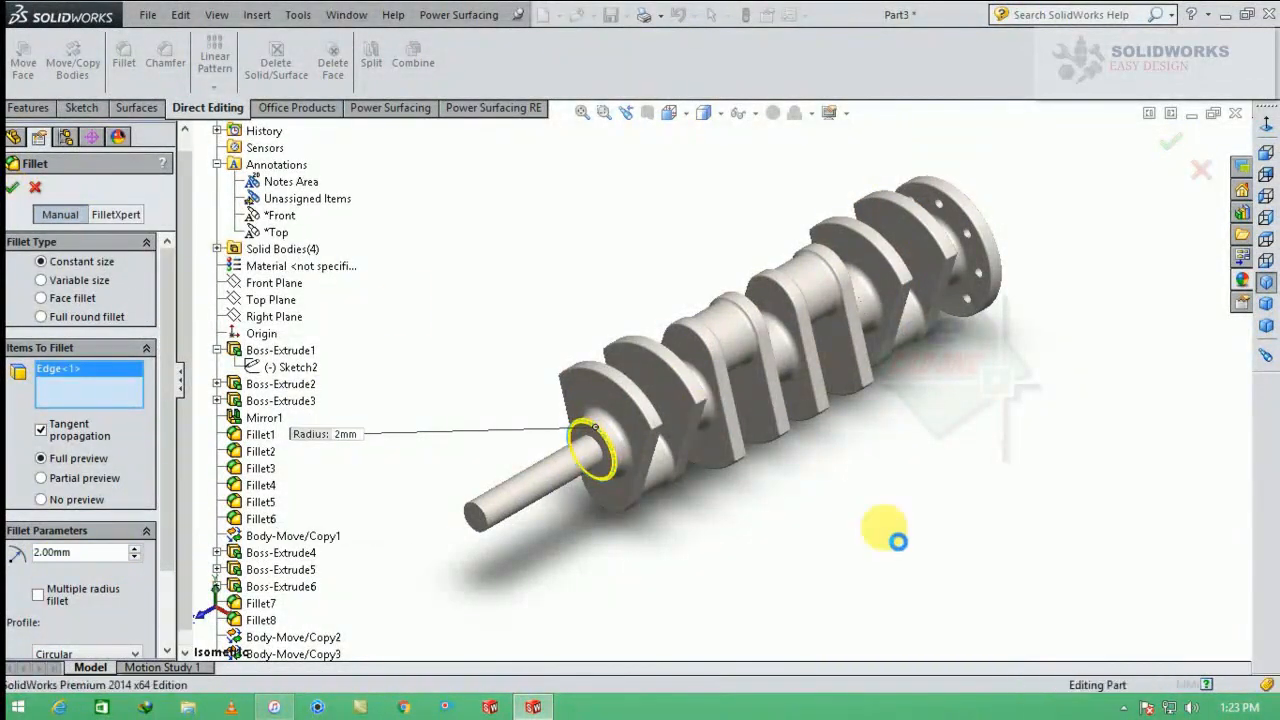